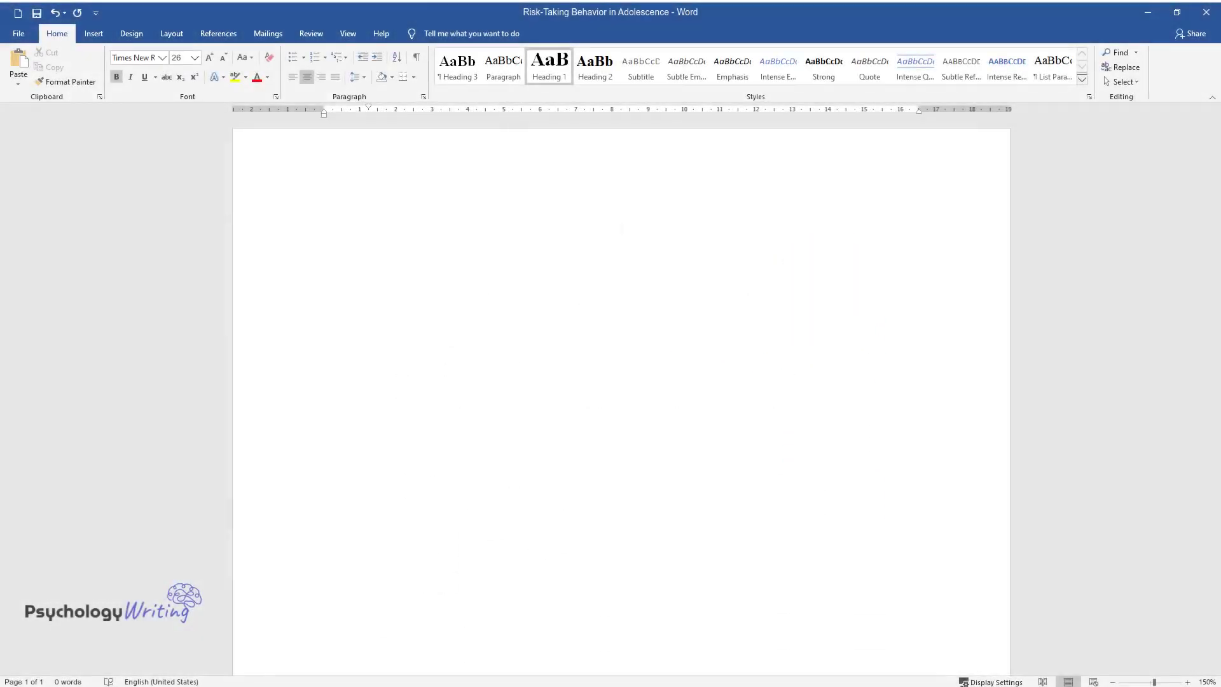
Type the title 'Risk-Taking Behavior in Adolescence' in bold, centred Times New Roman 26
{"action": "type", "text": "Risk-Taking "}
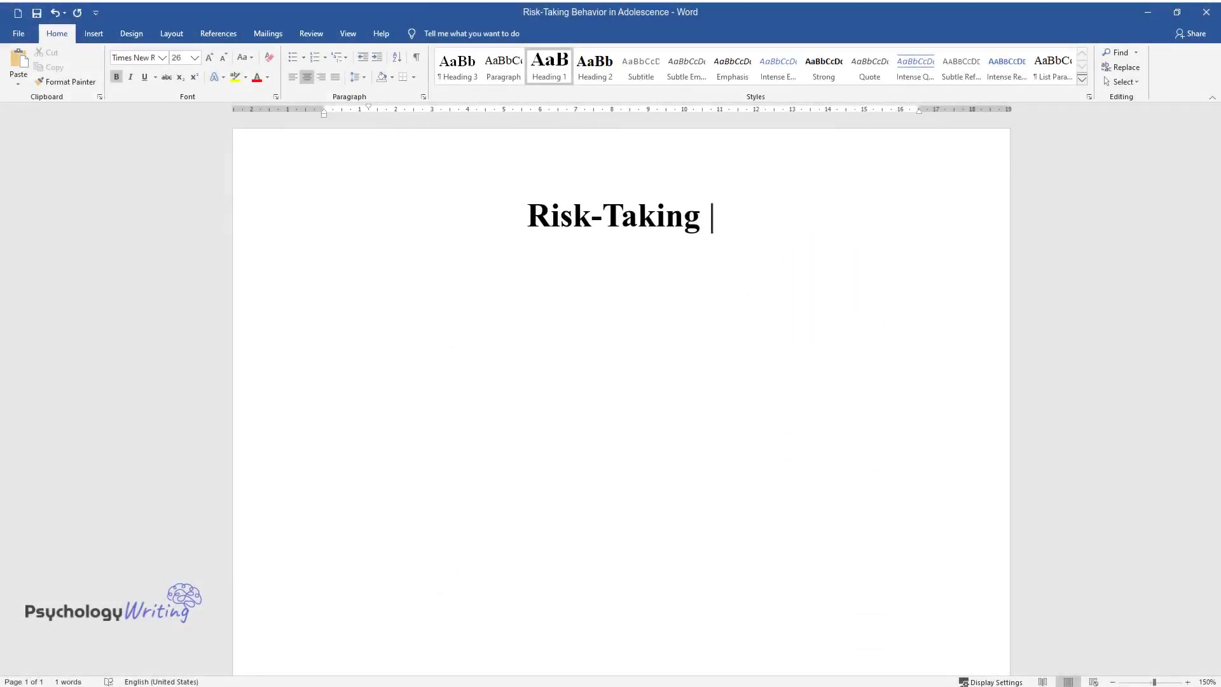
{"action": "type", "text": "Behavior in Adolescence"}
End the title line and write the indented opening paragraph beginning 'Adolescence has been associated with troublesome…'
{"action": "key", "text": "Return"}
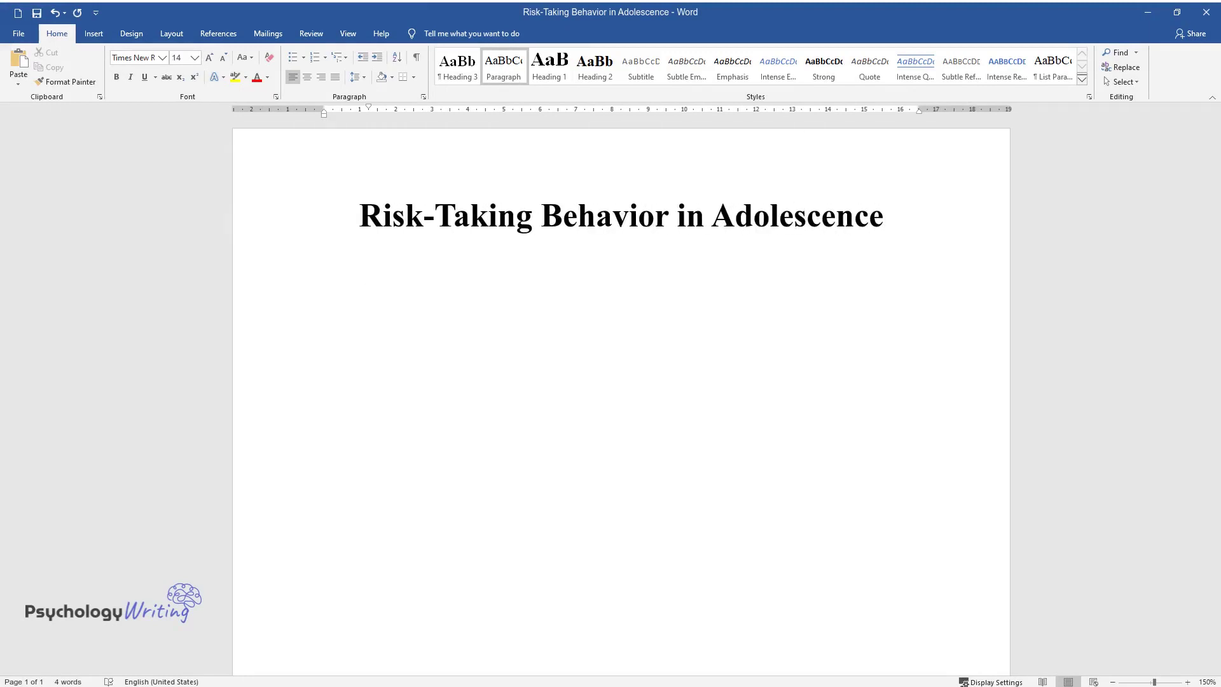
{"action": "type", "text": "Adolescence has "}
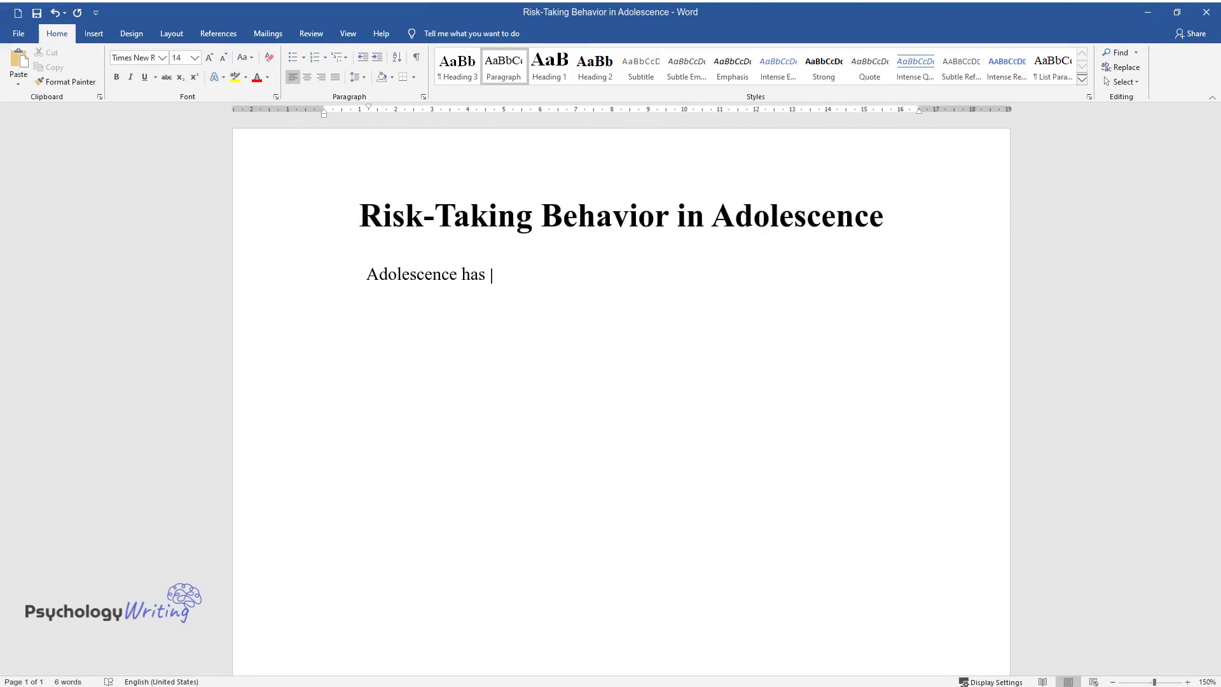
{"action": "type", "text": "been associated with troublesome an"}
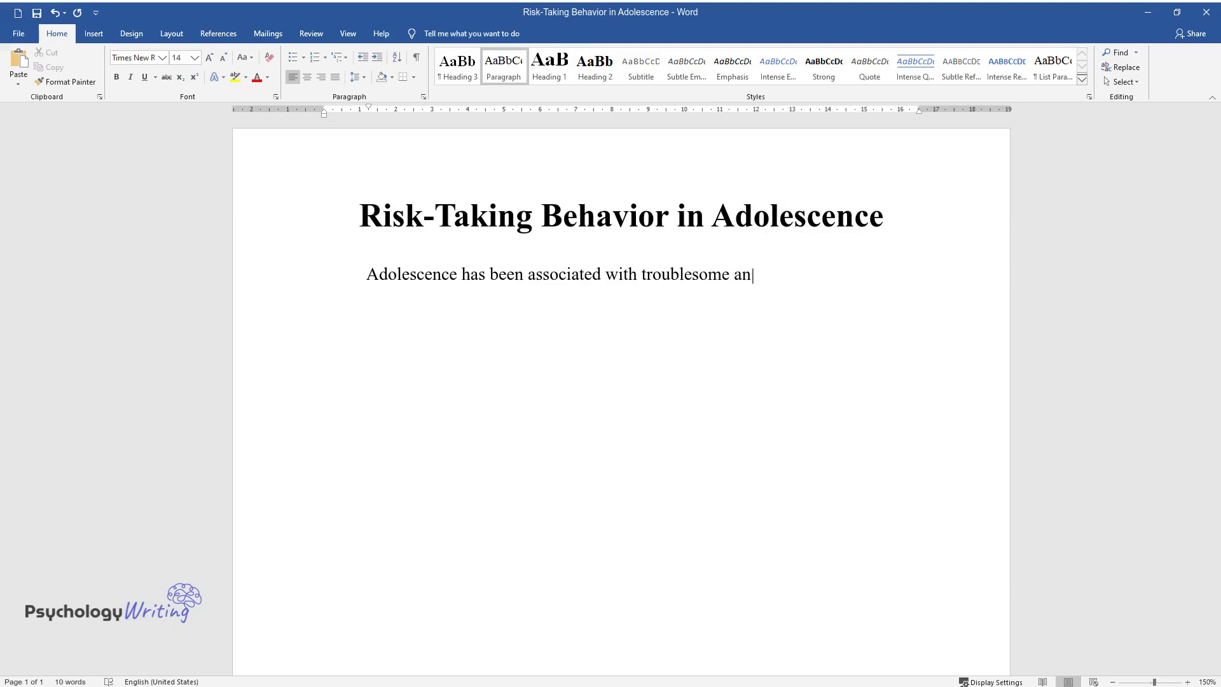
{"action": "type", "text": "d uncontrollable behavior for a long"}
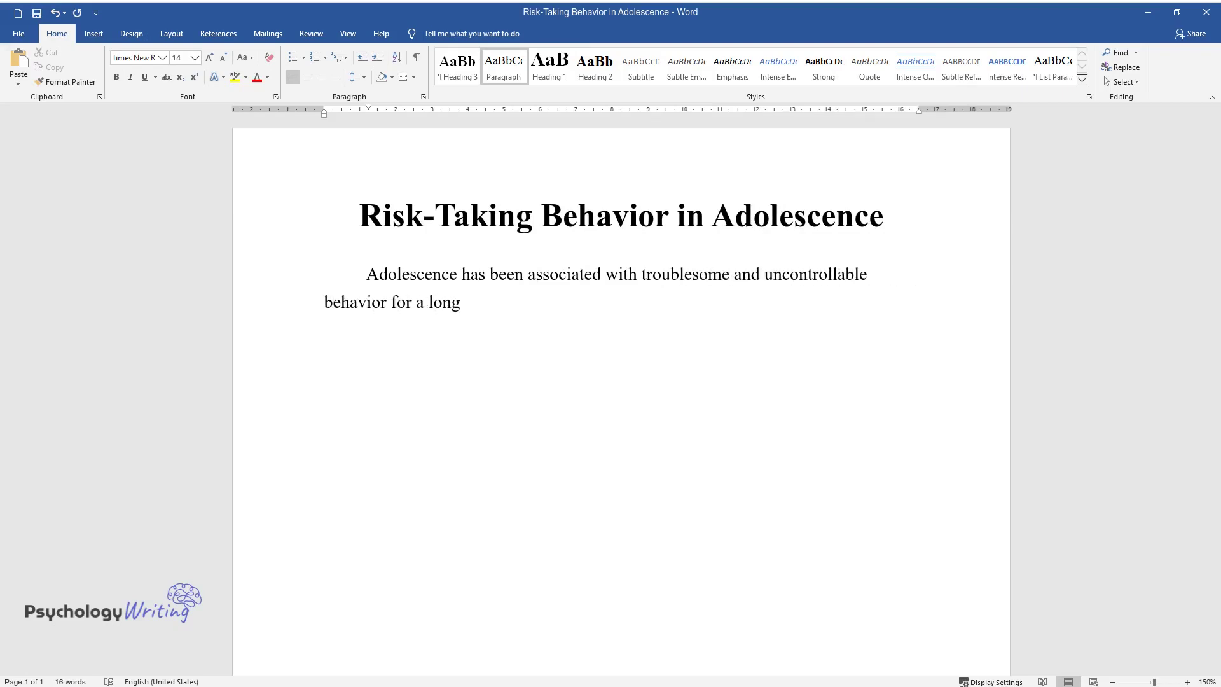
{"action": "type", "text": " time. Back in 350 B.C., Aristotle d"}
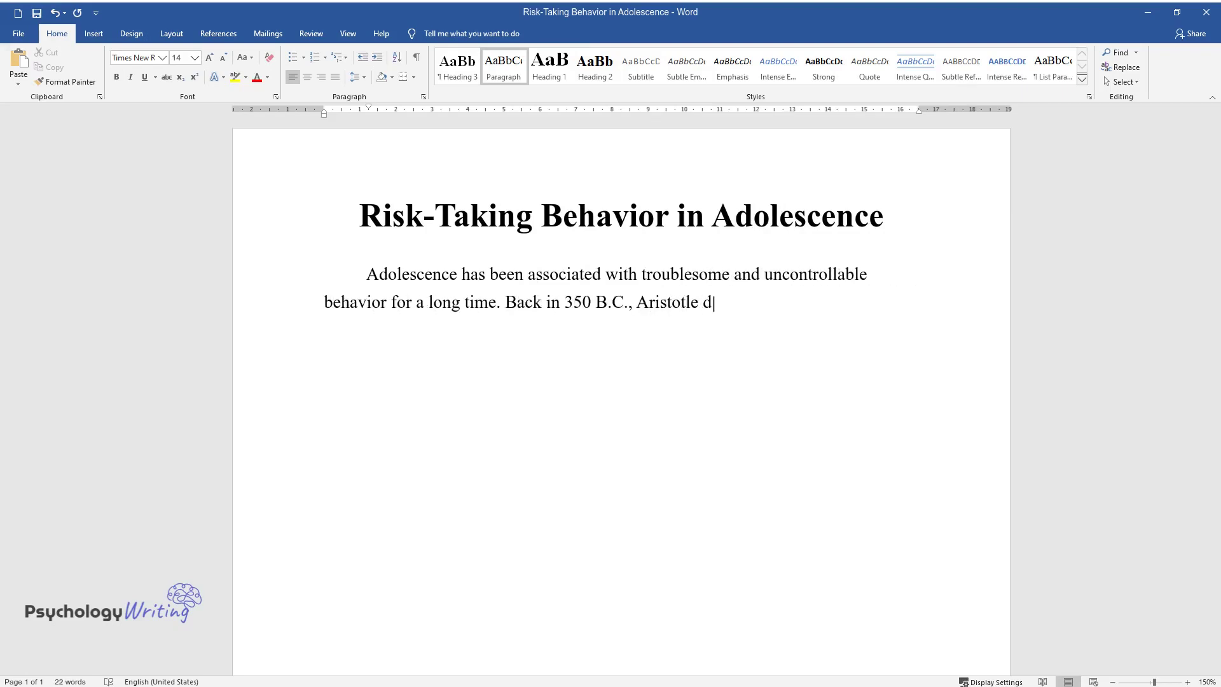
{"action": "type", "text": "escribed young people as “hot-tempered, and quick-tempered, and"}
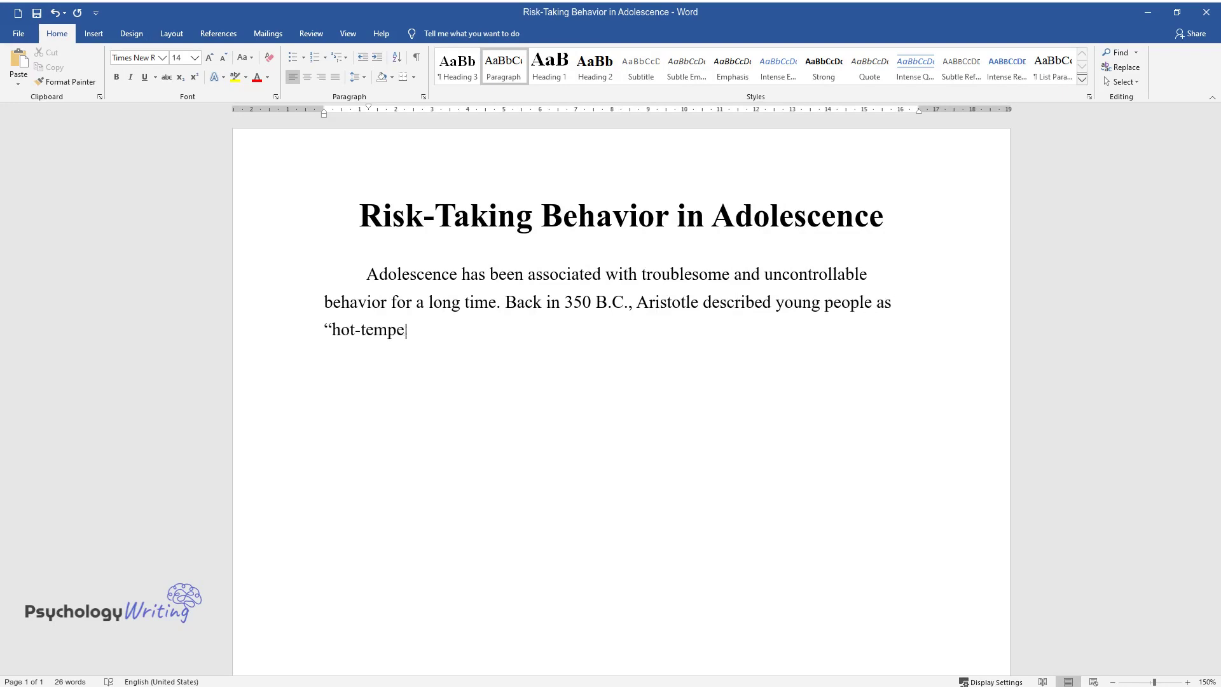
{"action": "type", "text": " apt to"}
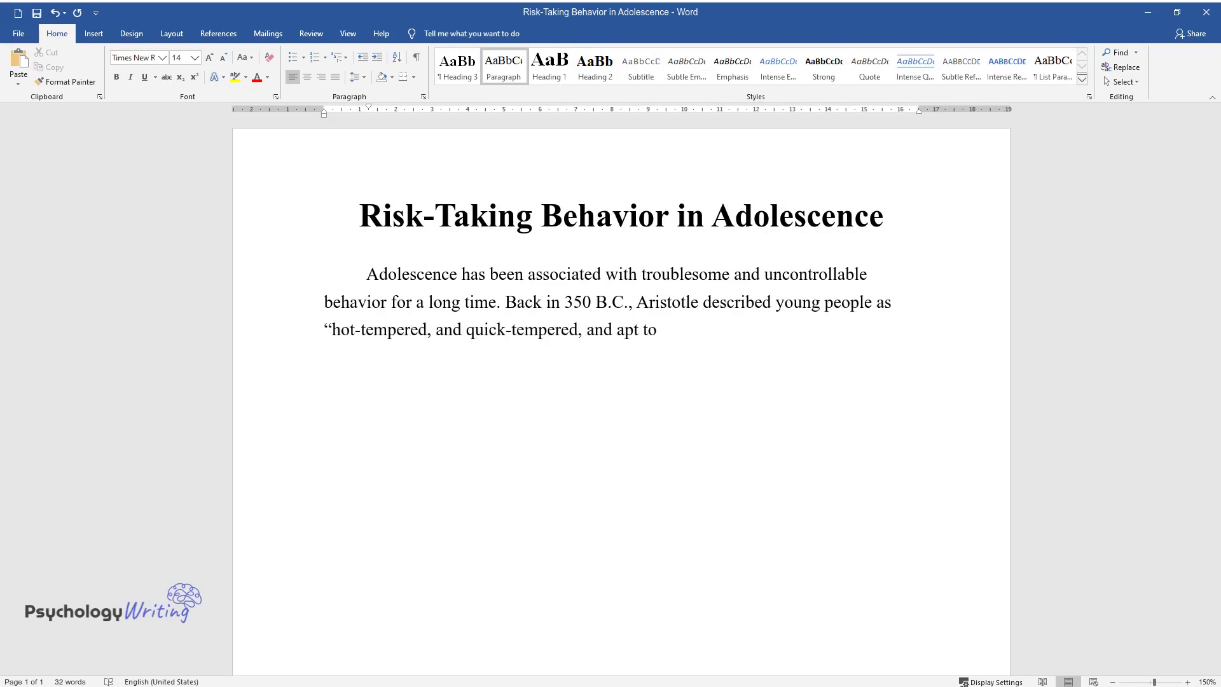
{"action": "type", "text": " give way to their anger\". Although many piece"}
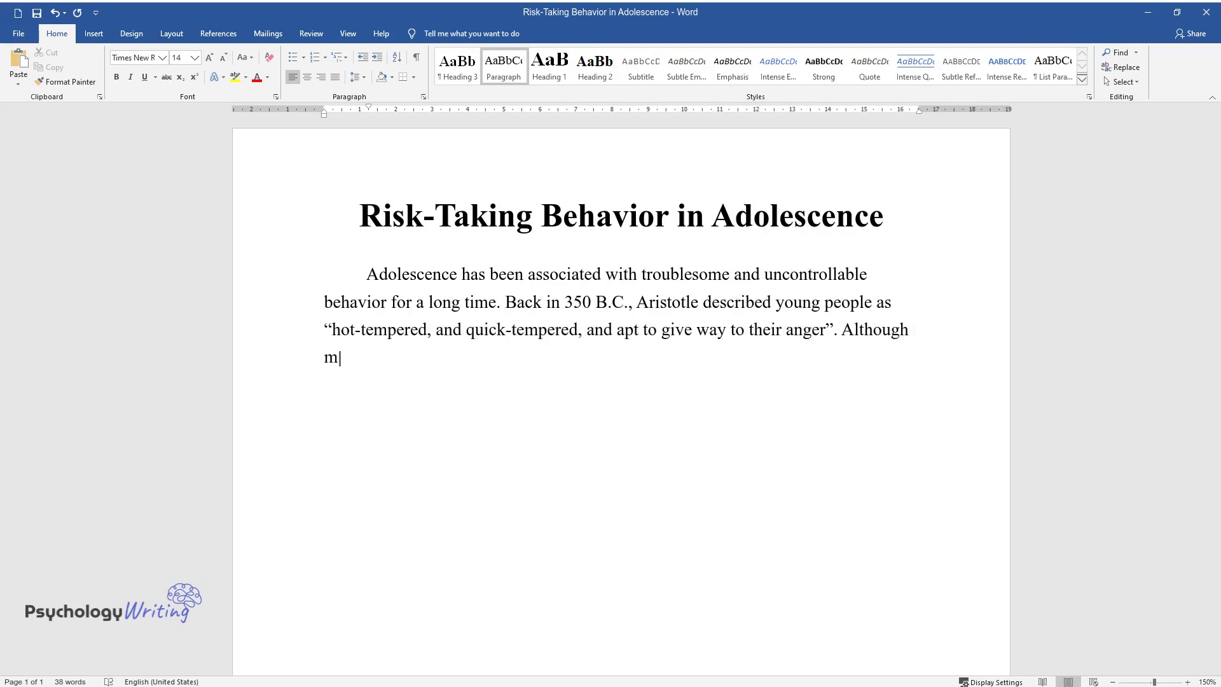
{"action": "type", "text": "s of research have been con"}
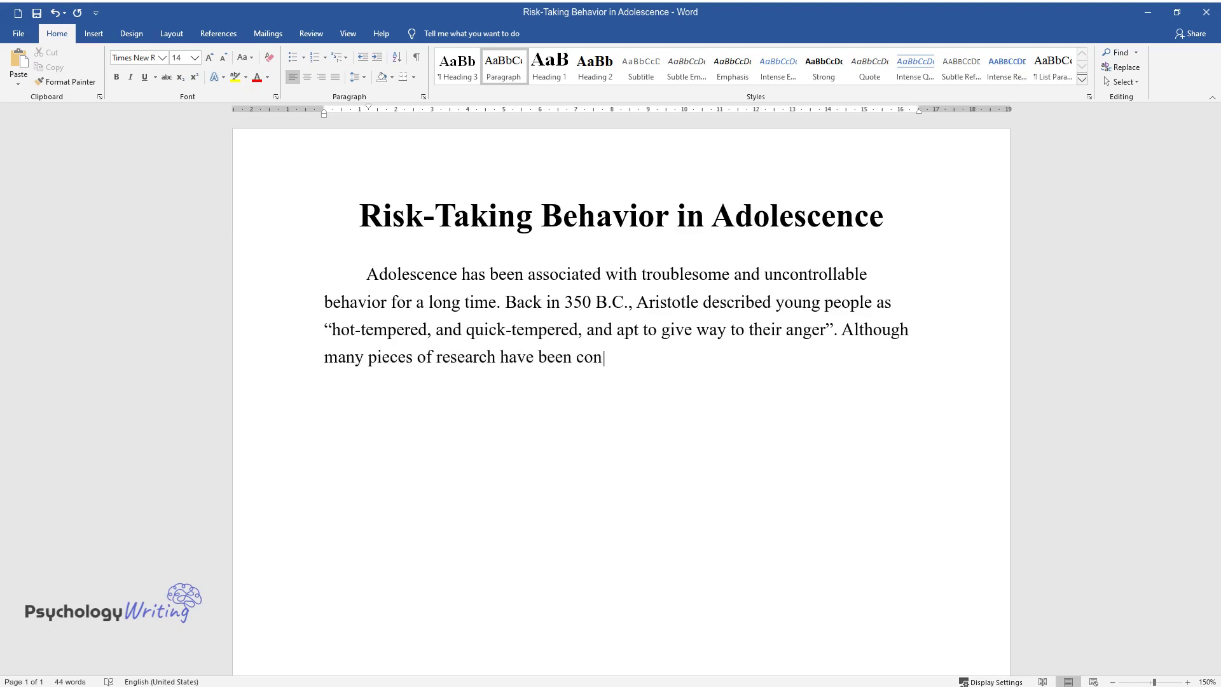
{"action": "type", "text": "ducted that showed an increase in risk-taking among adolescent"}
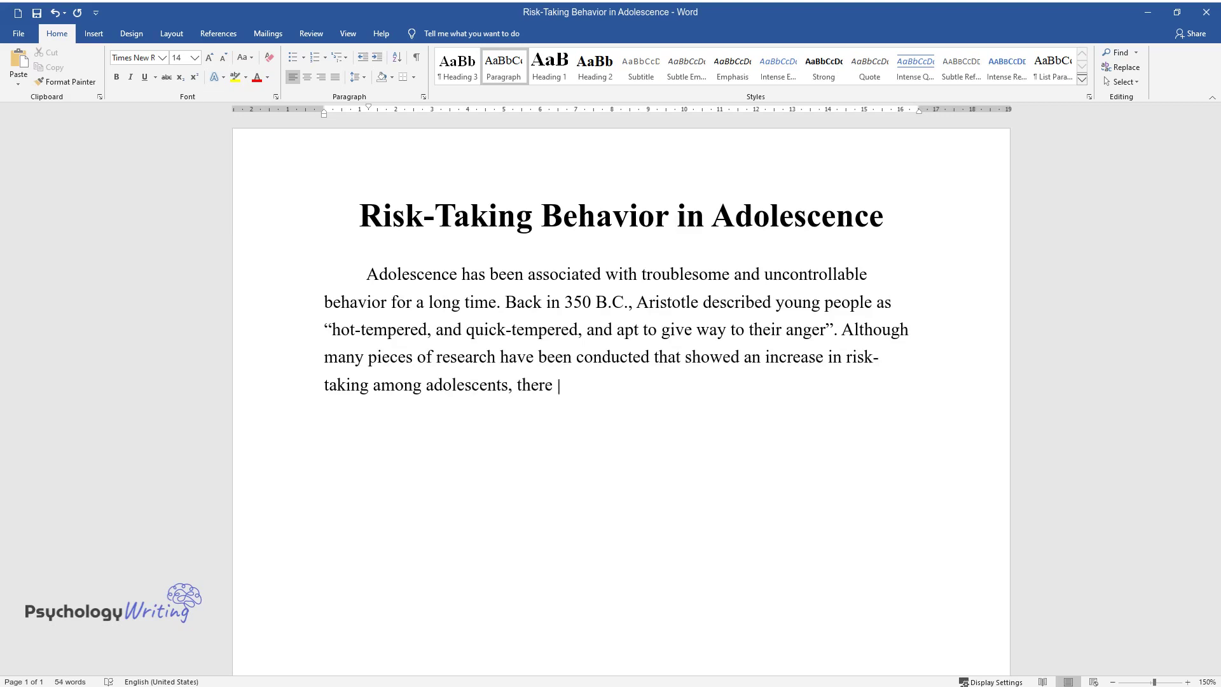
{"action": "type", "text": "s, there have not been as many that analyzed "}
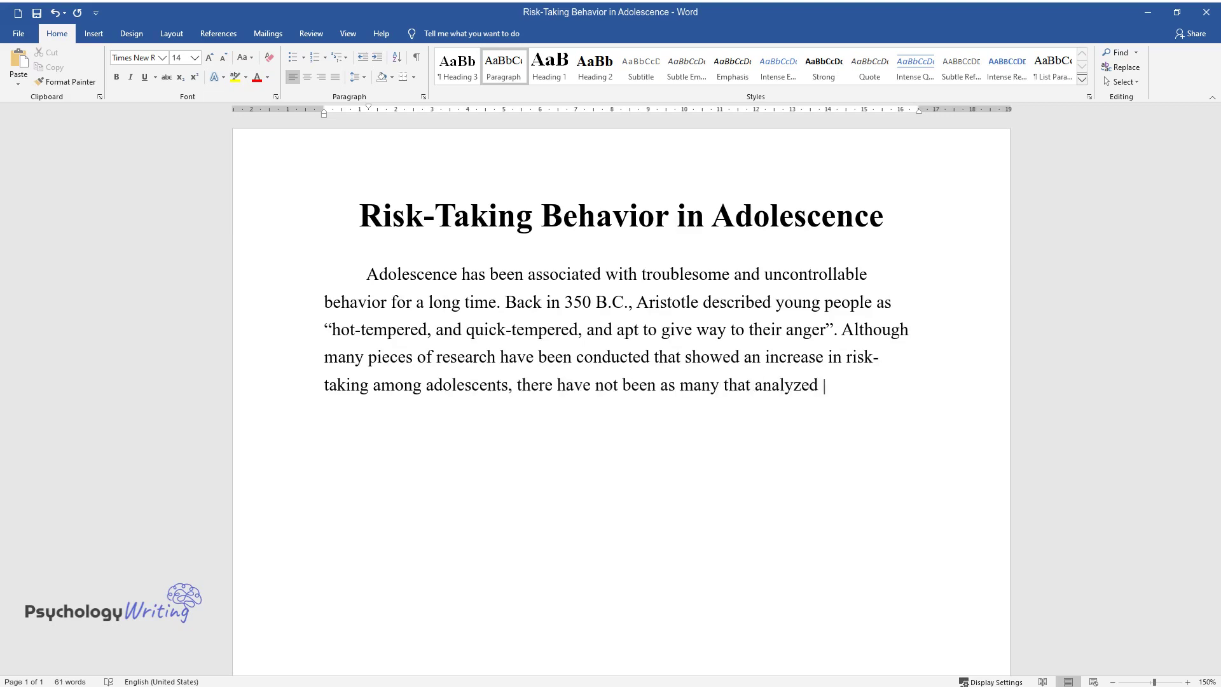
{"action": "type", "text": "its relationship with aging and mat"}
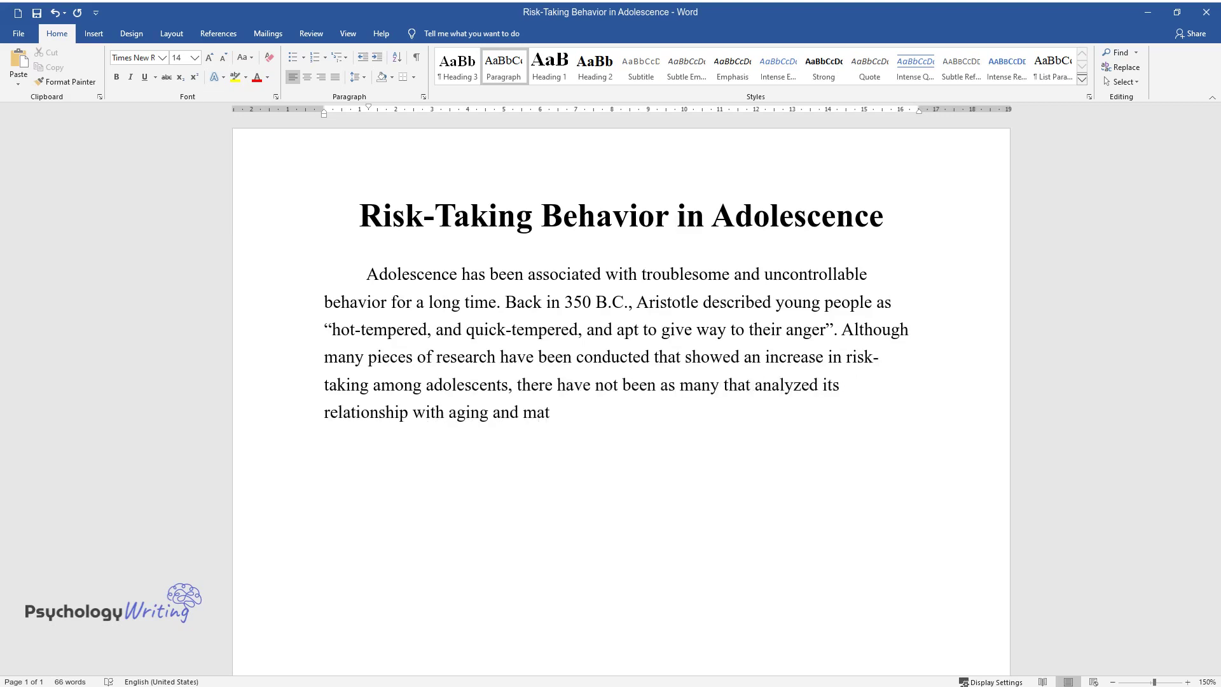
{"action": "type", "text": "uration. Moreover, differences in so"}
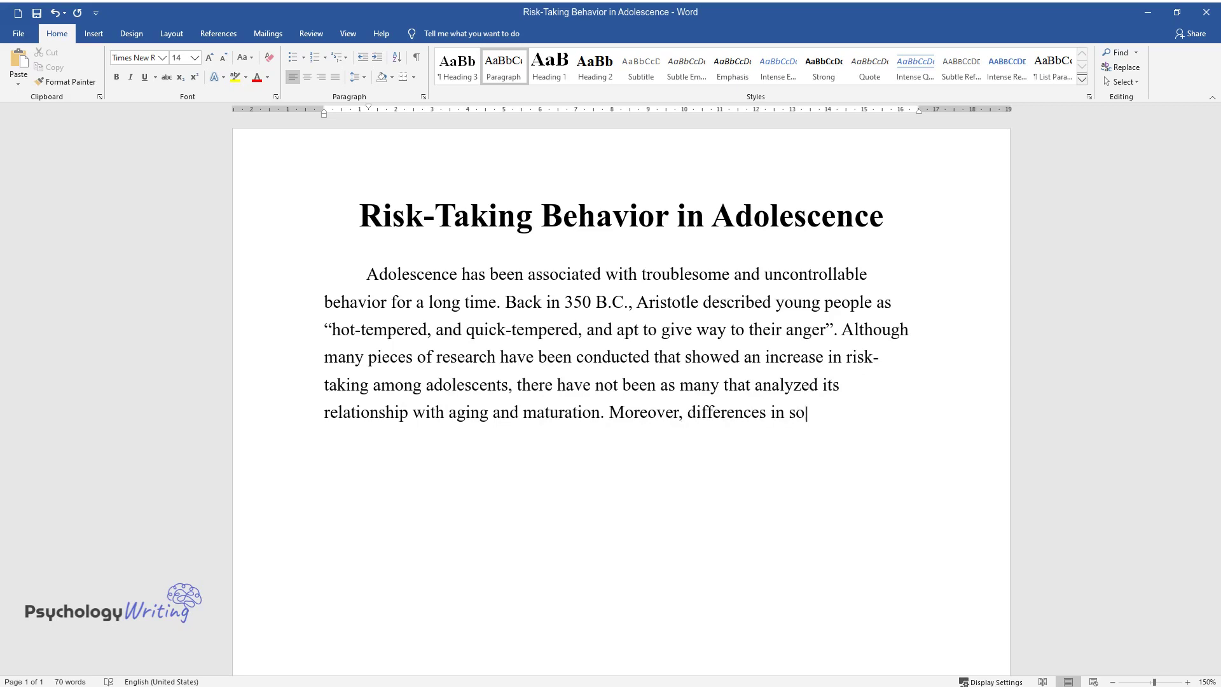
{"action": "type", "text": "cioeconomic environments were often "}
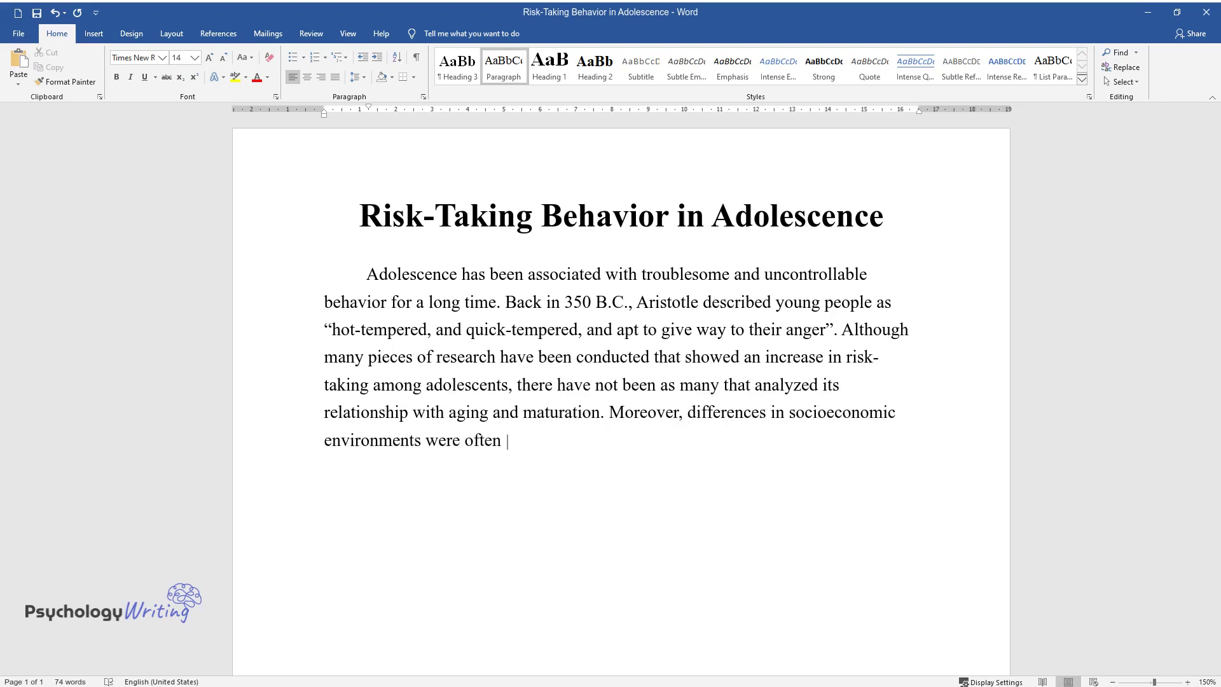
{"action": "type", "text": "dismissed during early youth behavio"}
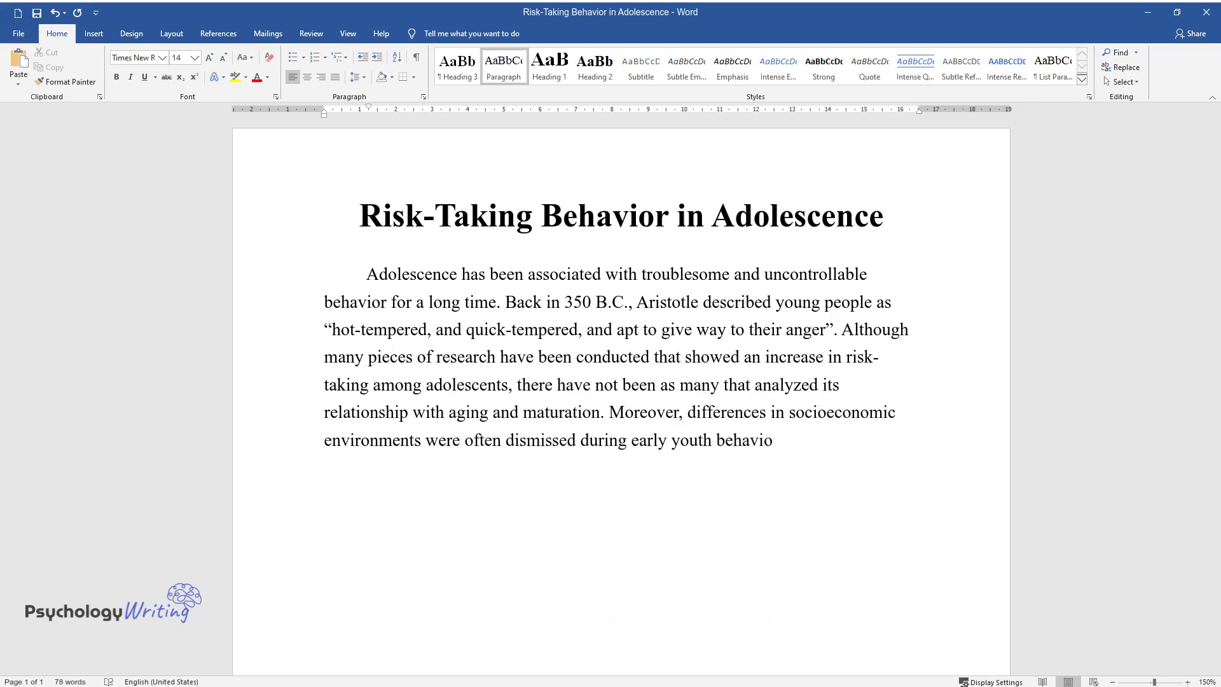
{"action": "type", "text": "ral studies, assuming that children "}
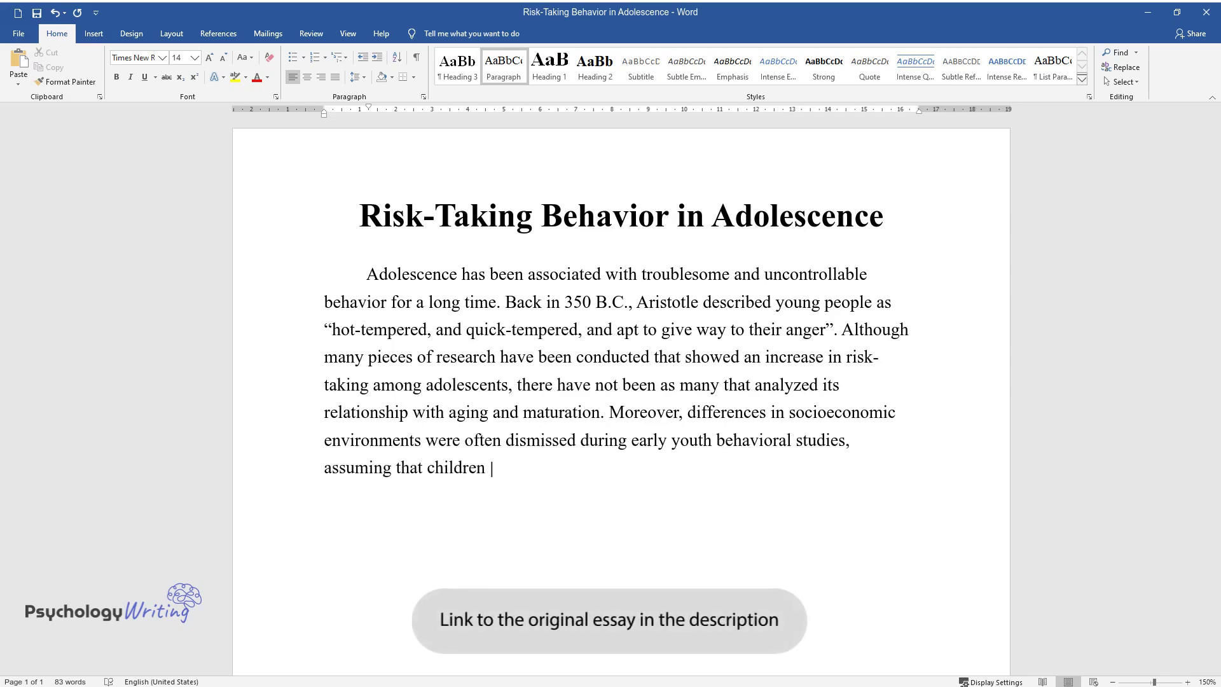
{"action": "type", "text": "from high-income families are at lo"}
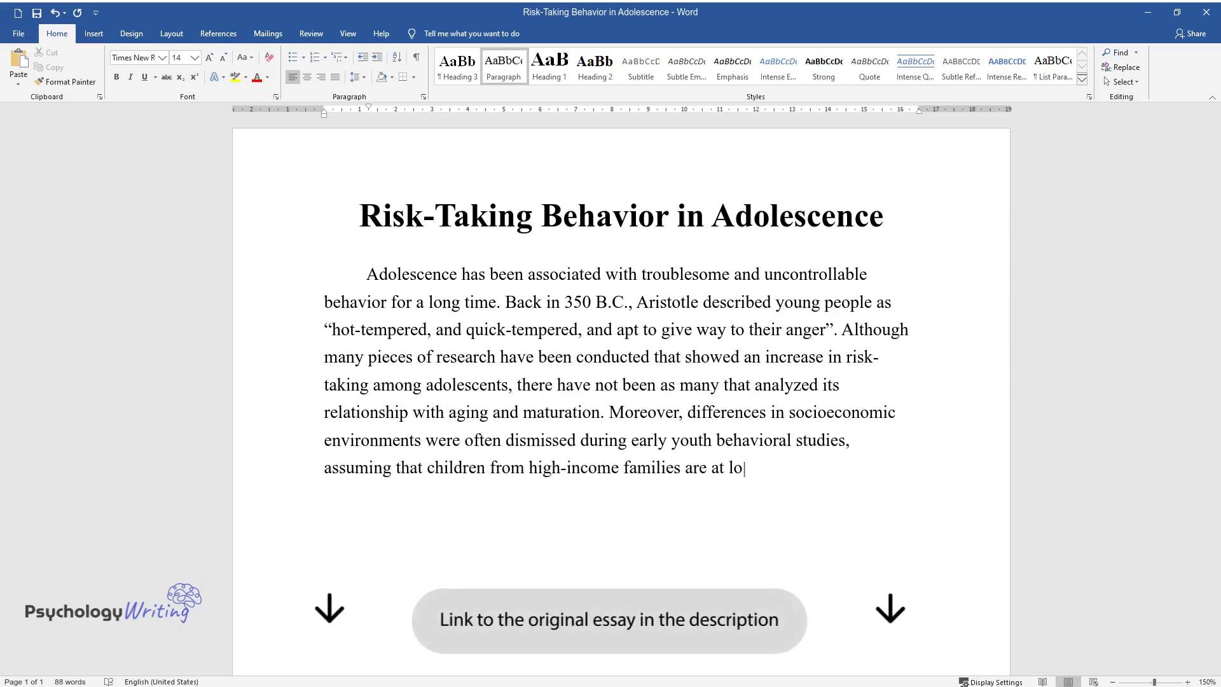
{"action": "type", "text": "wer risk compared to their middle-cl"}
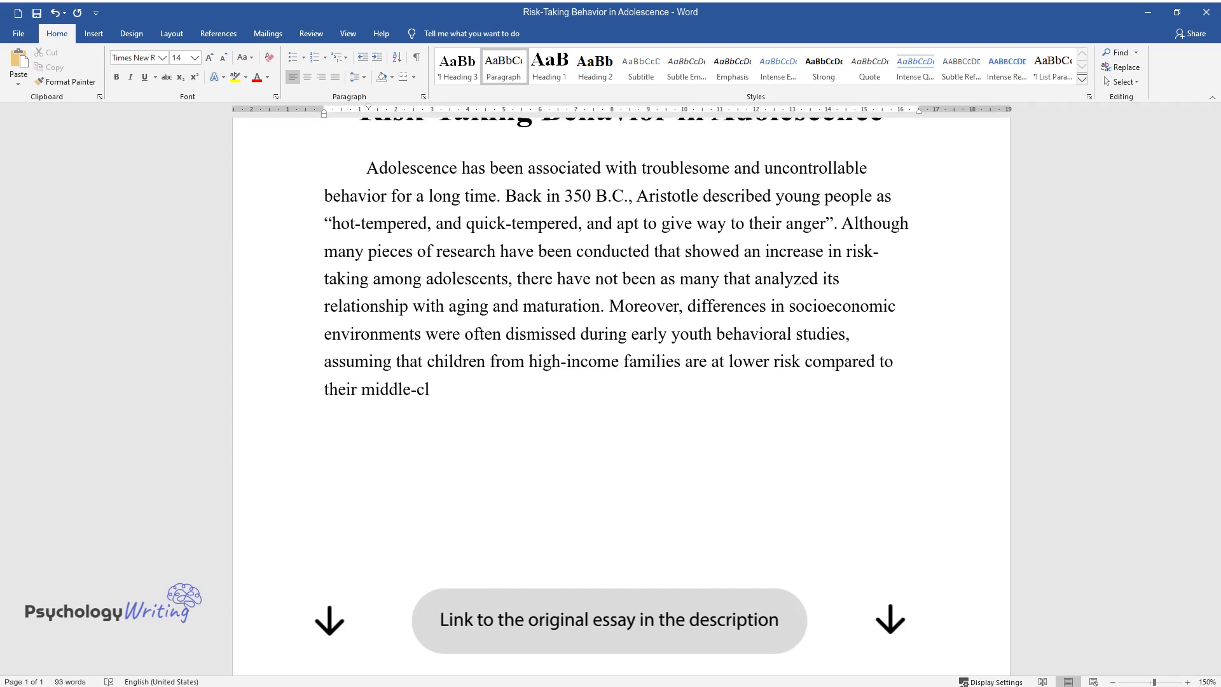
{"action": "type", "text": "ass and low-income counterparts. Si"}
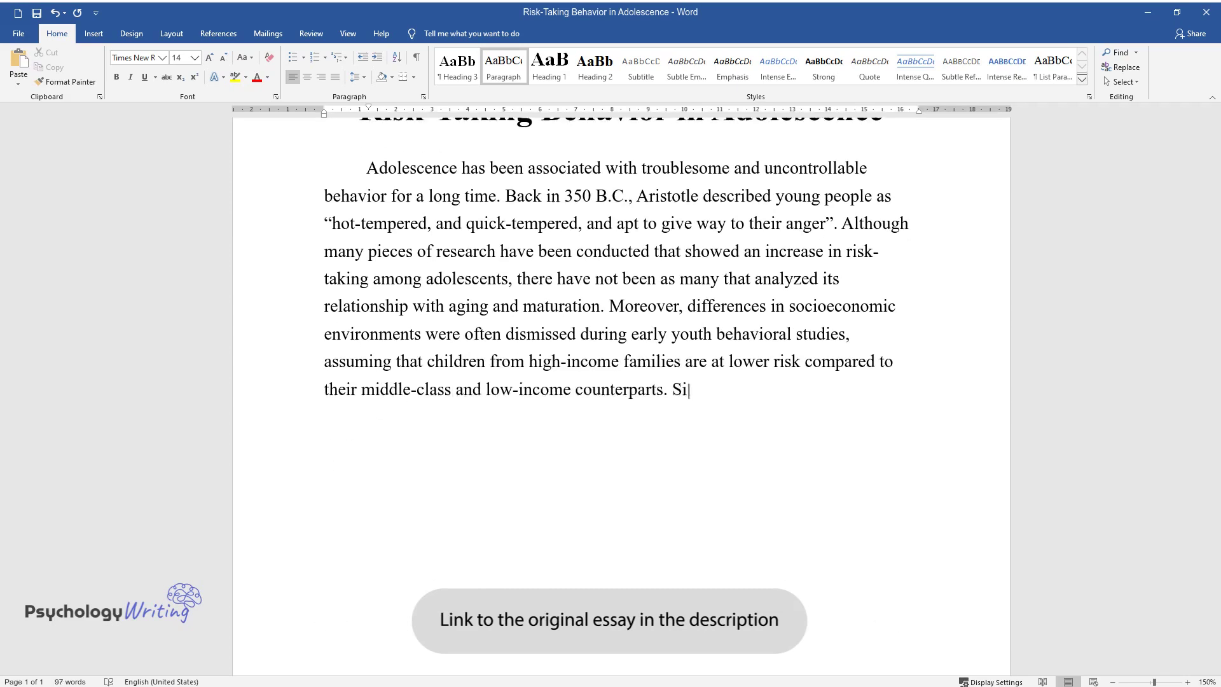
{"action": "type", "text": "nce a significant increase in teen s"}
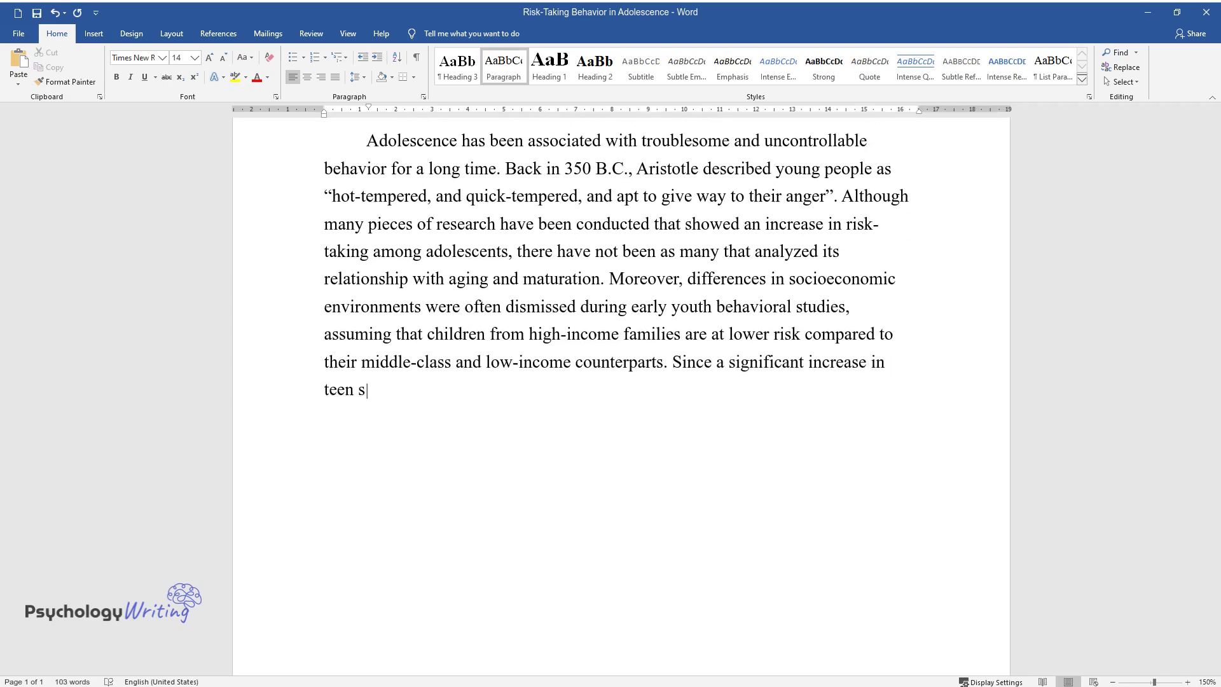
{"action": "type", "text": "uicide and overall depression rates"}
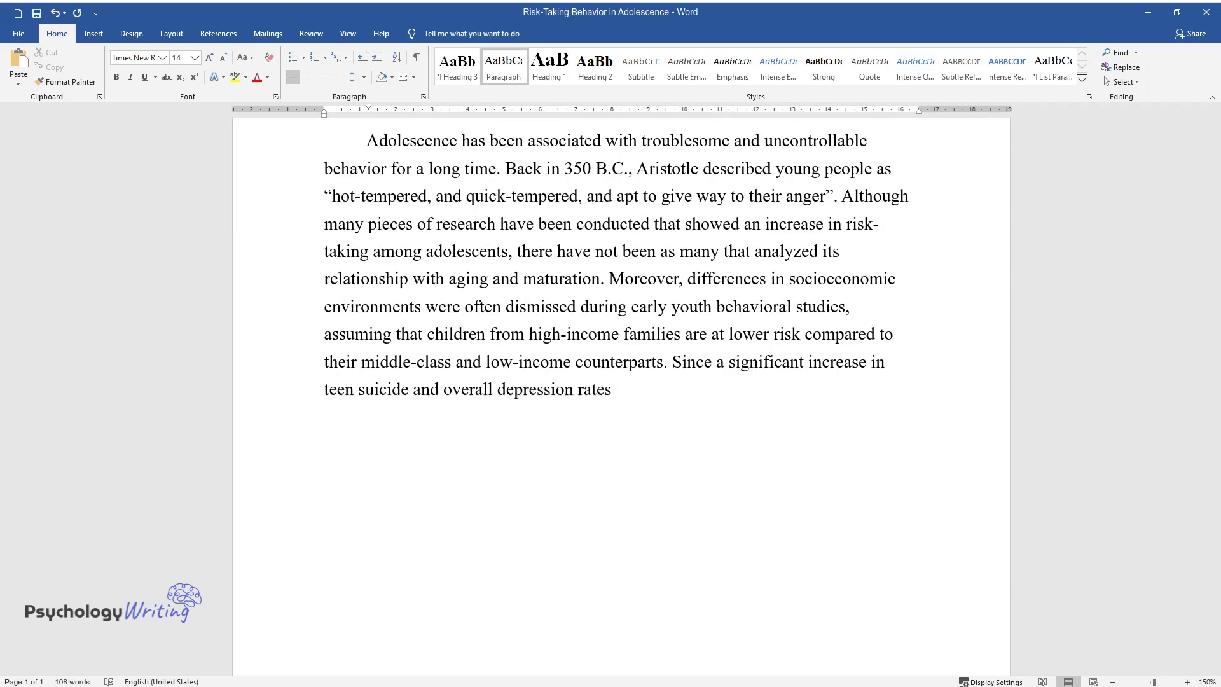
{"action": "type", "text": " has been seen over the past decades,"}
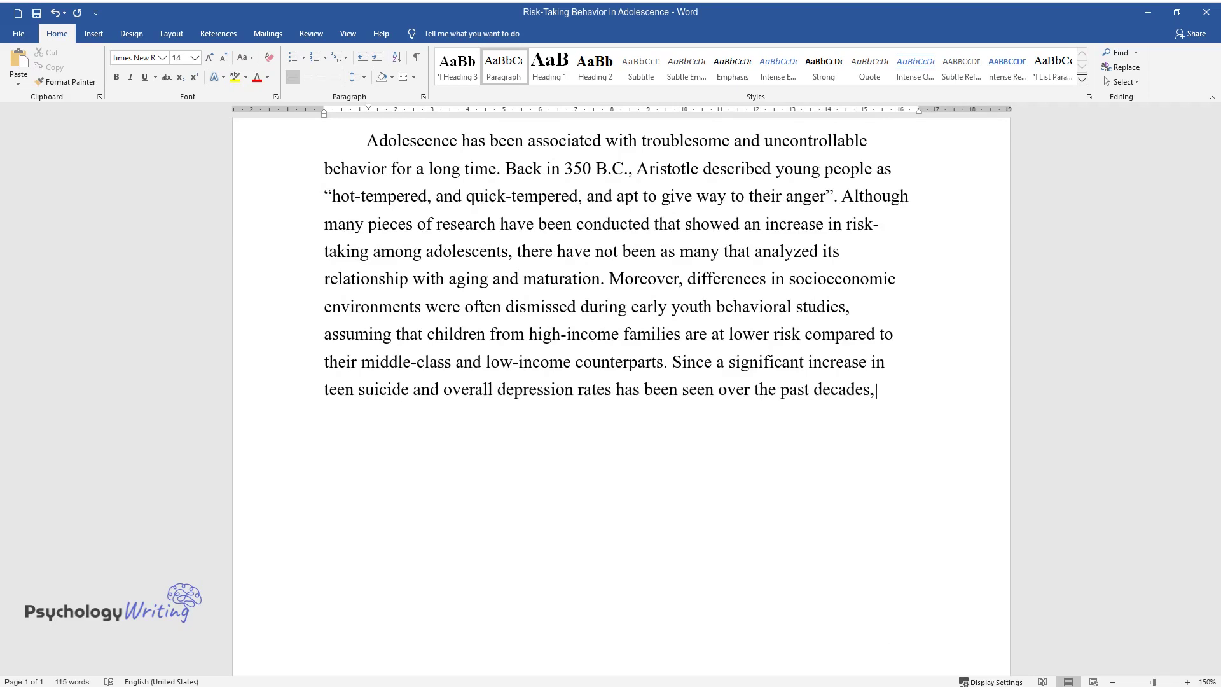
{"action": "type", "text": " the issue of adolescent risk-takin"}
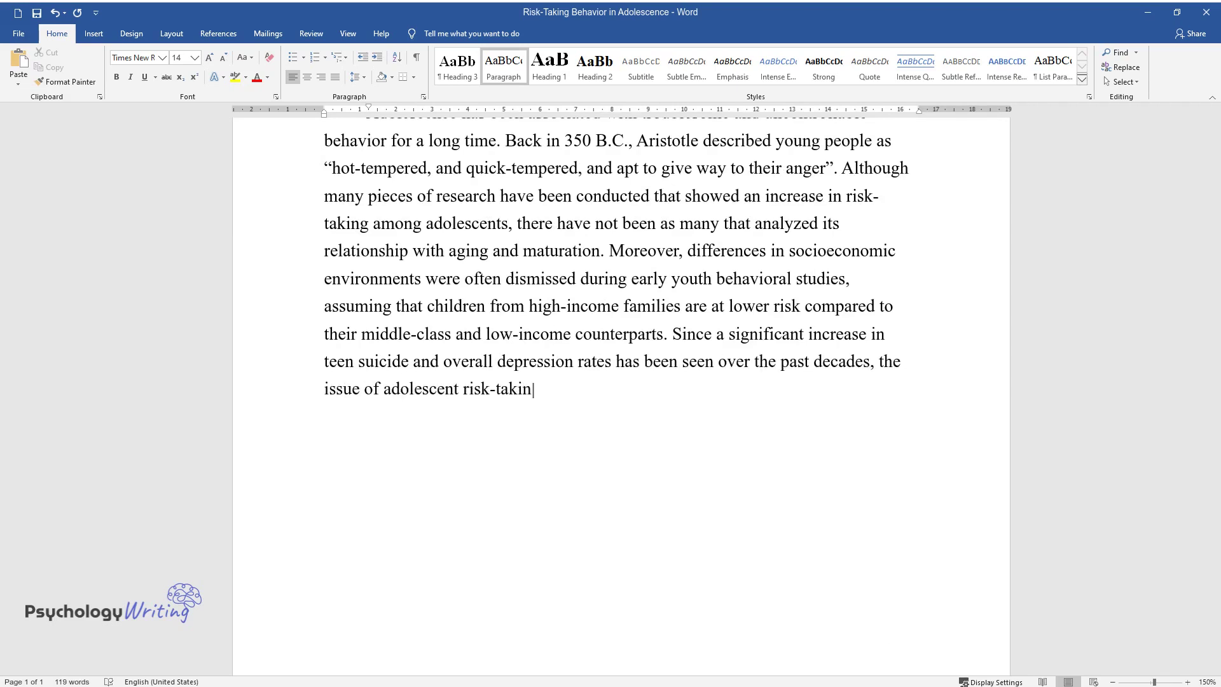
{"action": "type", "text": "g and the reasons behind it should b"}
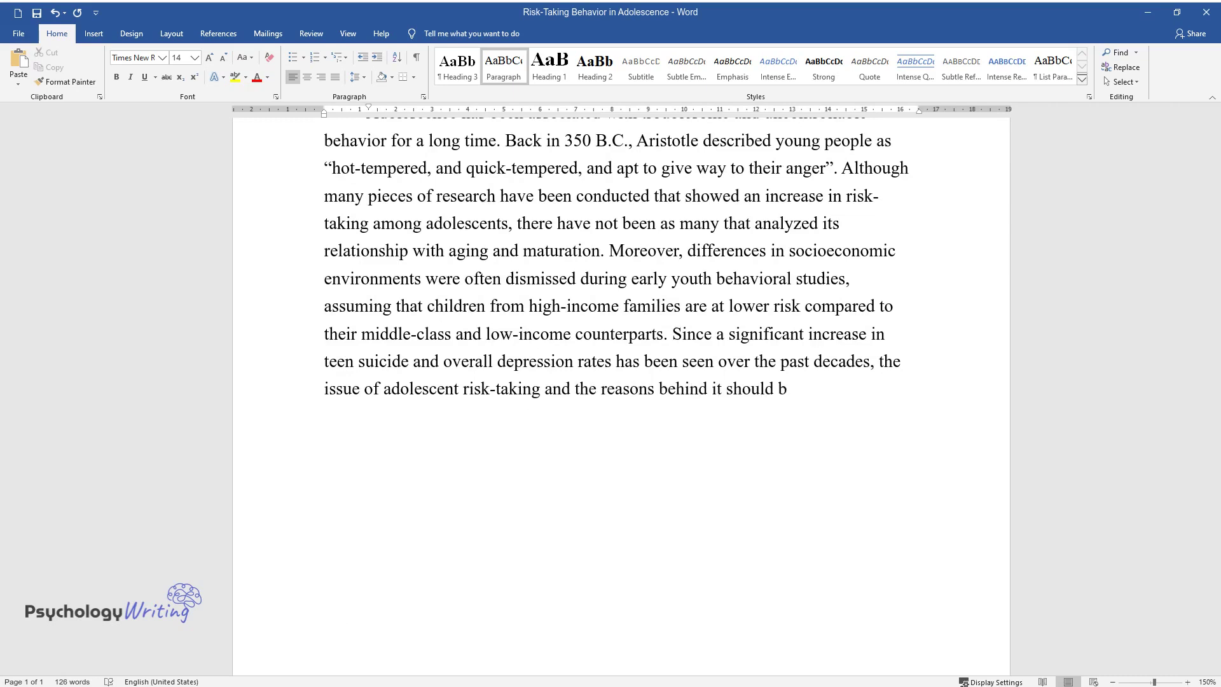
{"action": "type", "text": "e carefully addressed."}
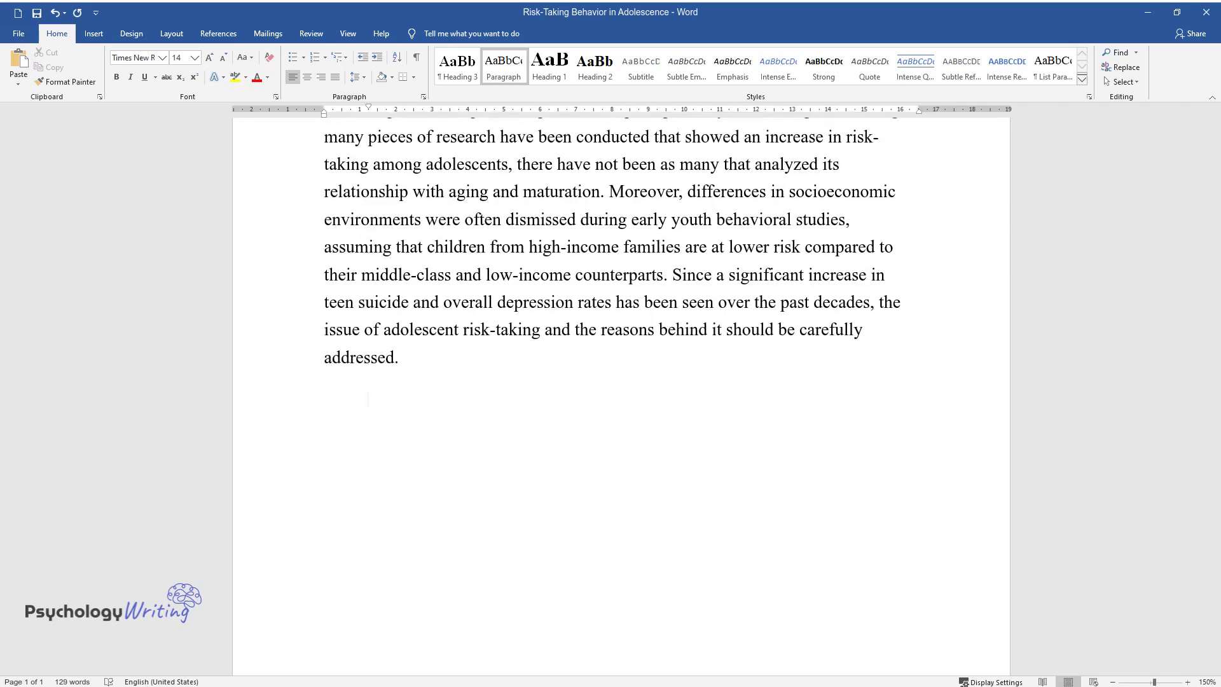
{"action": "type", "text": "Centers for Disease Control and Prevention (CDC) focuses"}
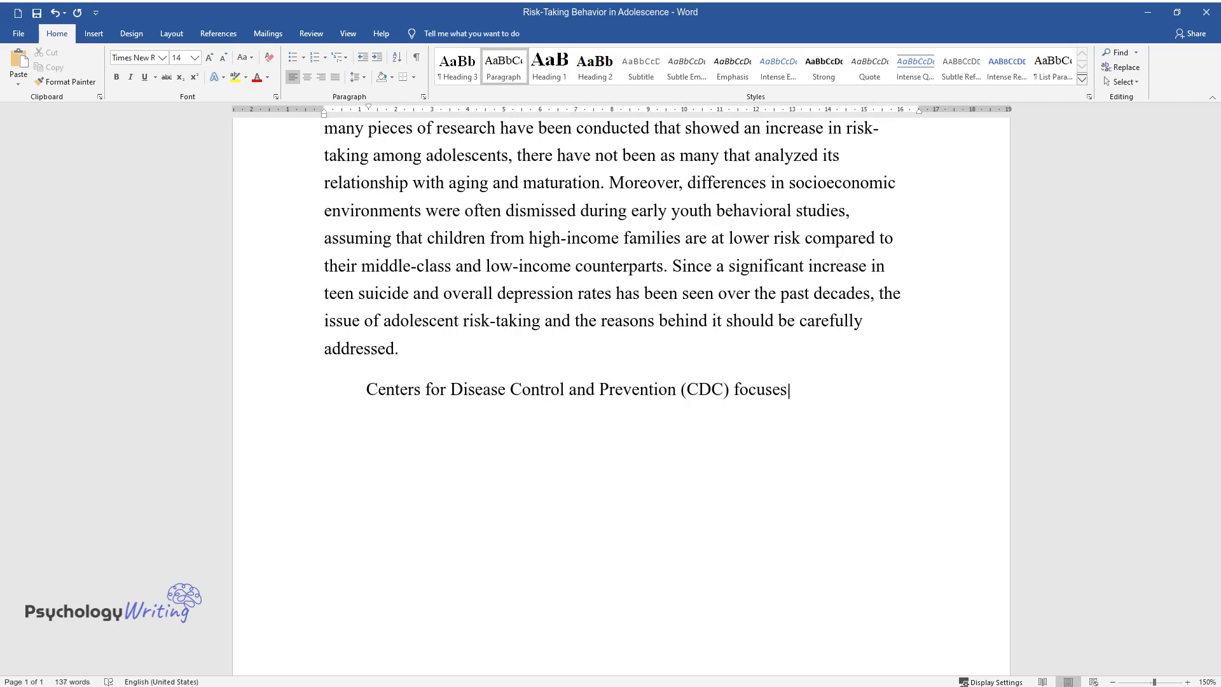
{"action": "type", "text": " on human health and services, having d"}
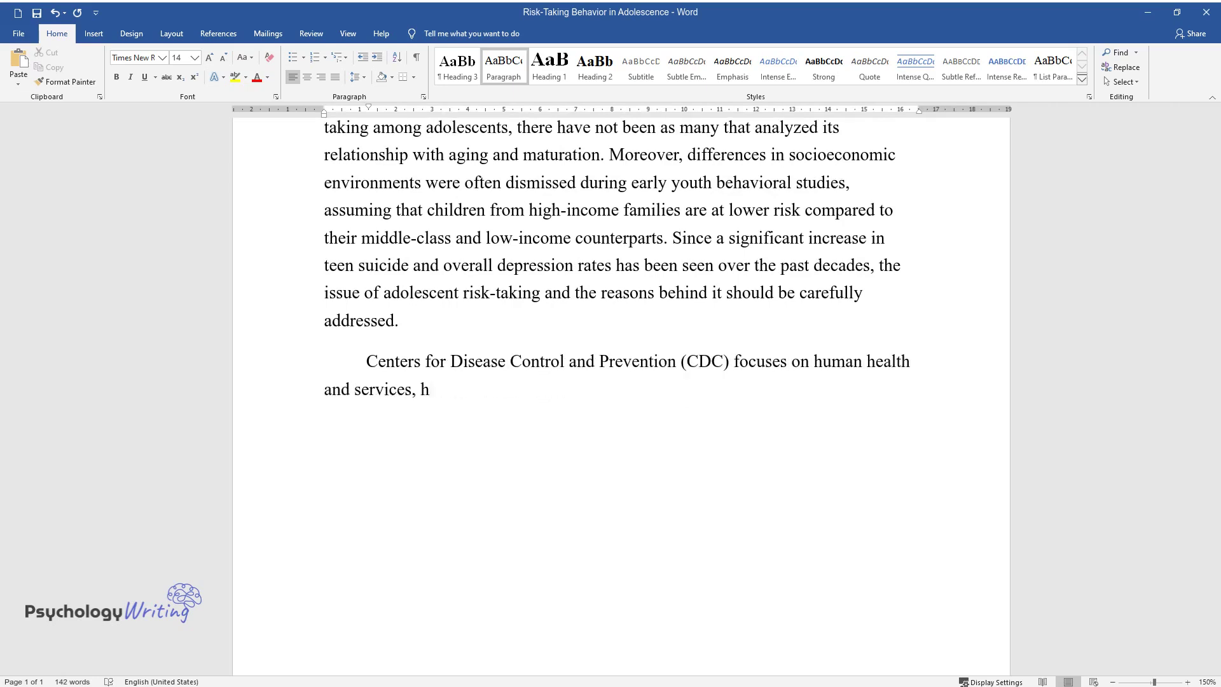
{"action": "type", "text": "ifferent departments resp"}
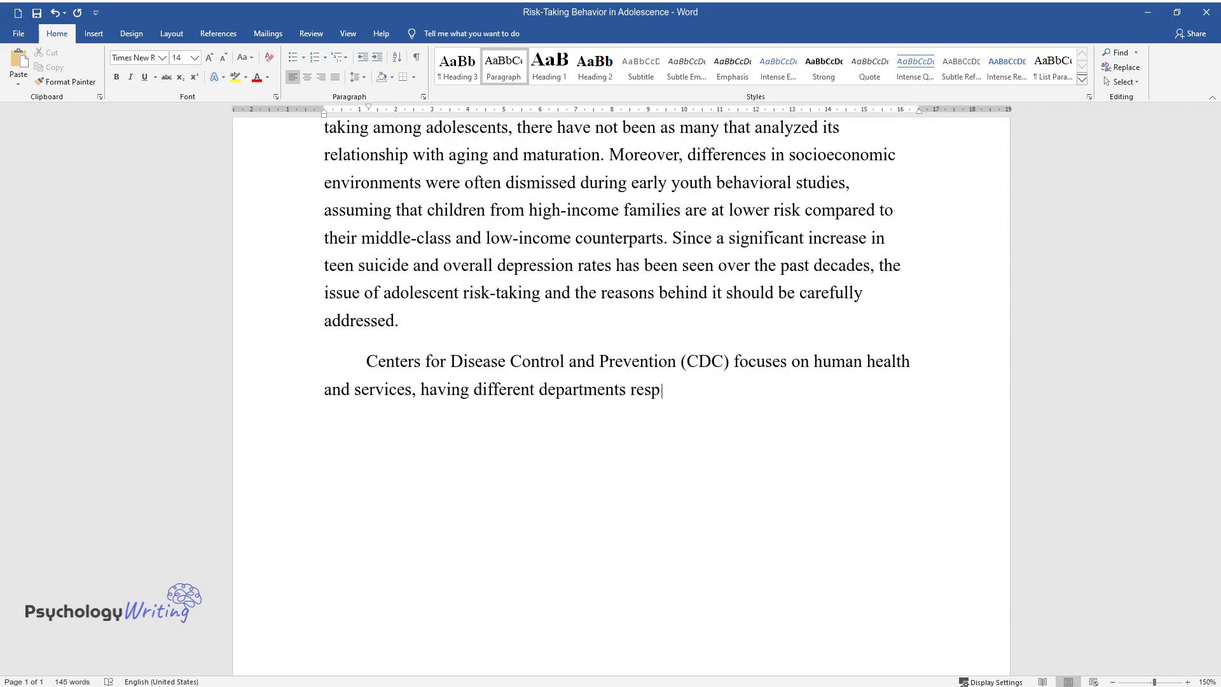
{"action": "type", "text": "onsible for distinct social issues, and actively "}
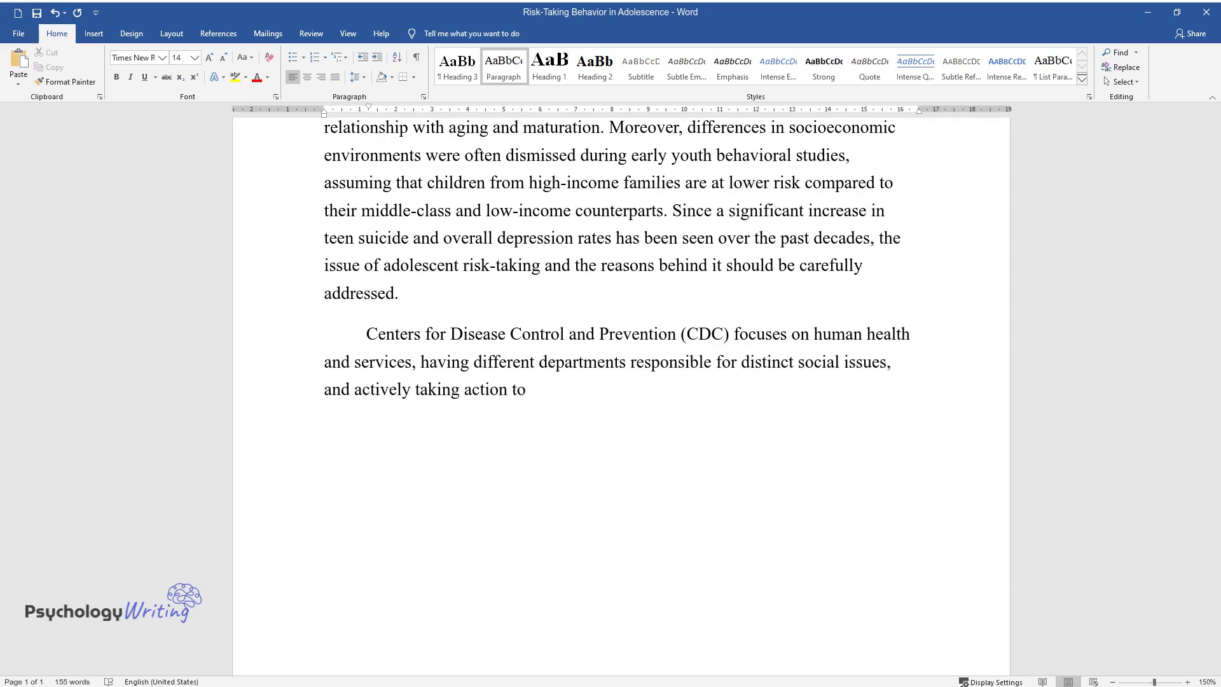
{"action": "type", "text": "taking action to help youth overcome life-challe"}
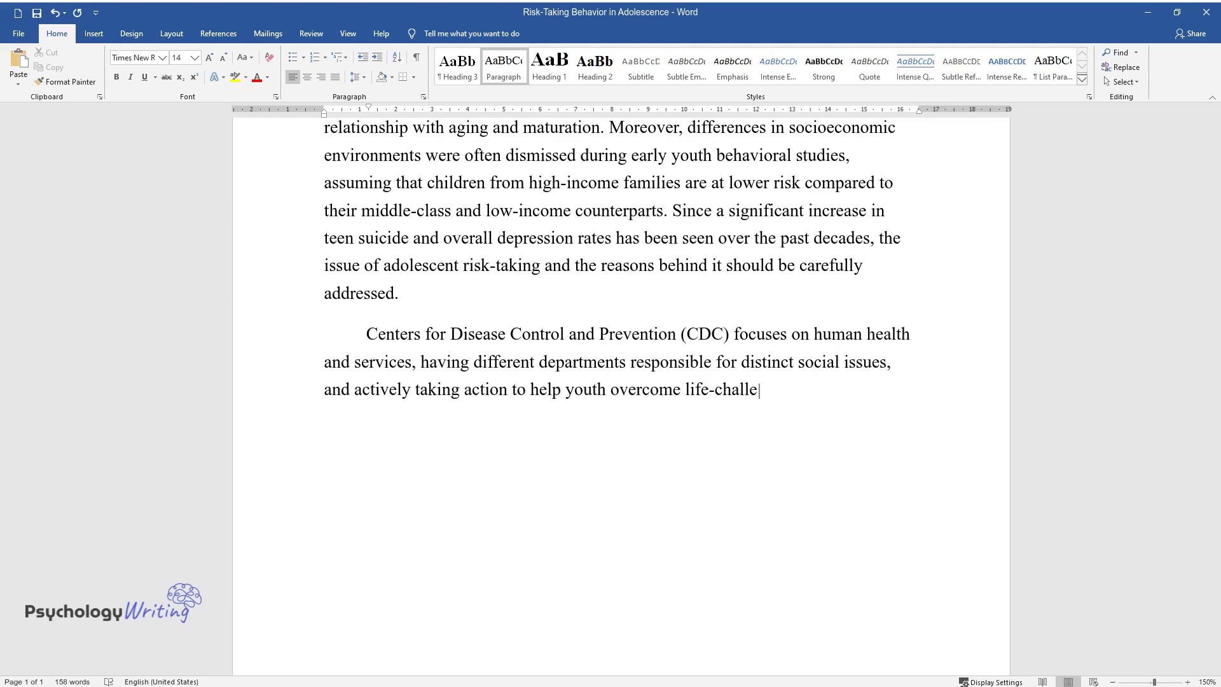
{"action": "type", "text": "nging and threatening experience"}
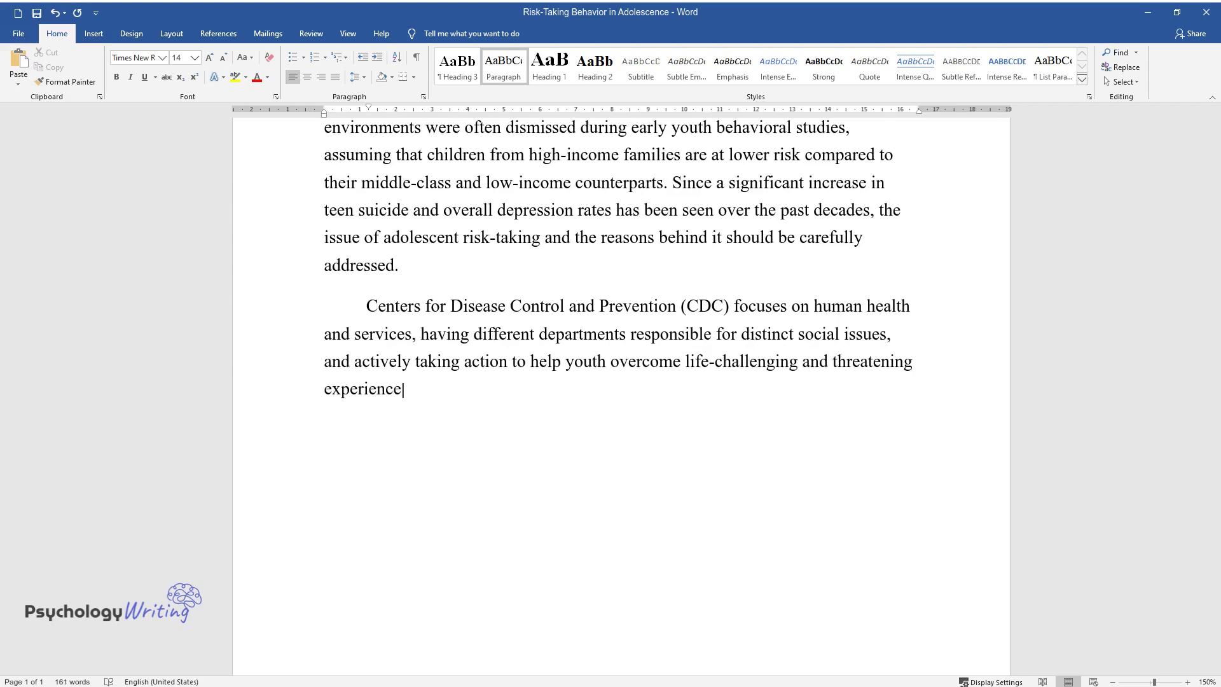
{"action": "type", "text": "s. Since 2007, the organization"}
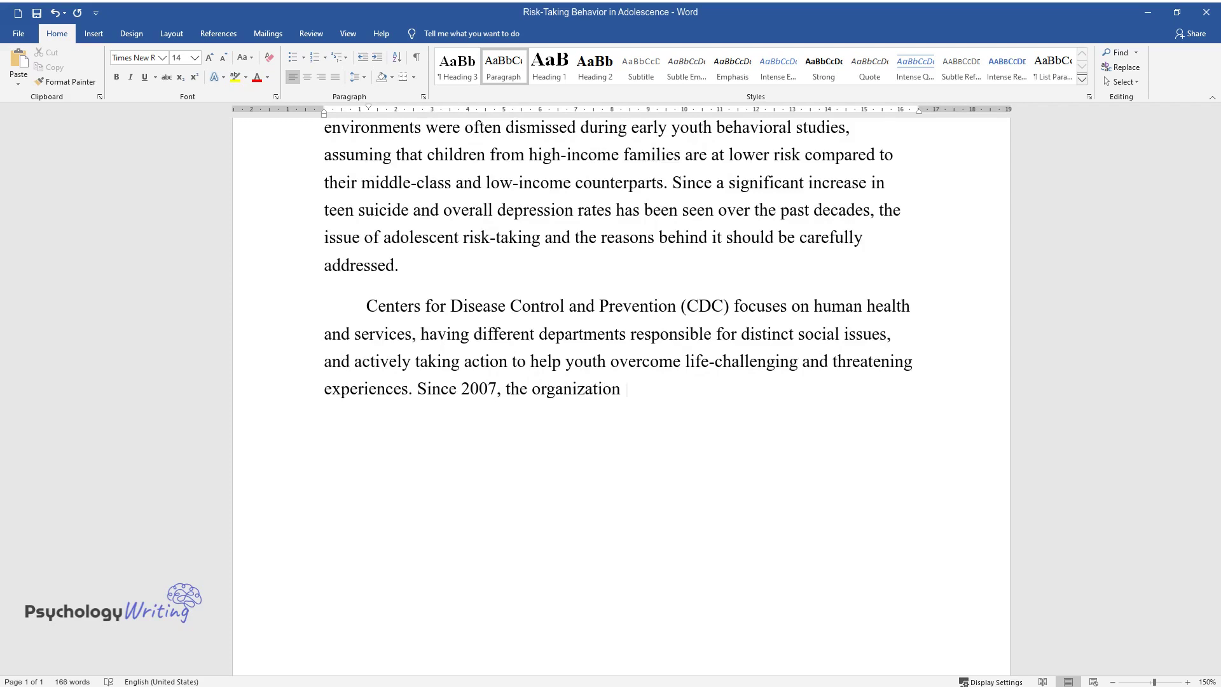
{"action": "type", "text": " has surveyed young people to calc"}
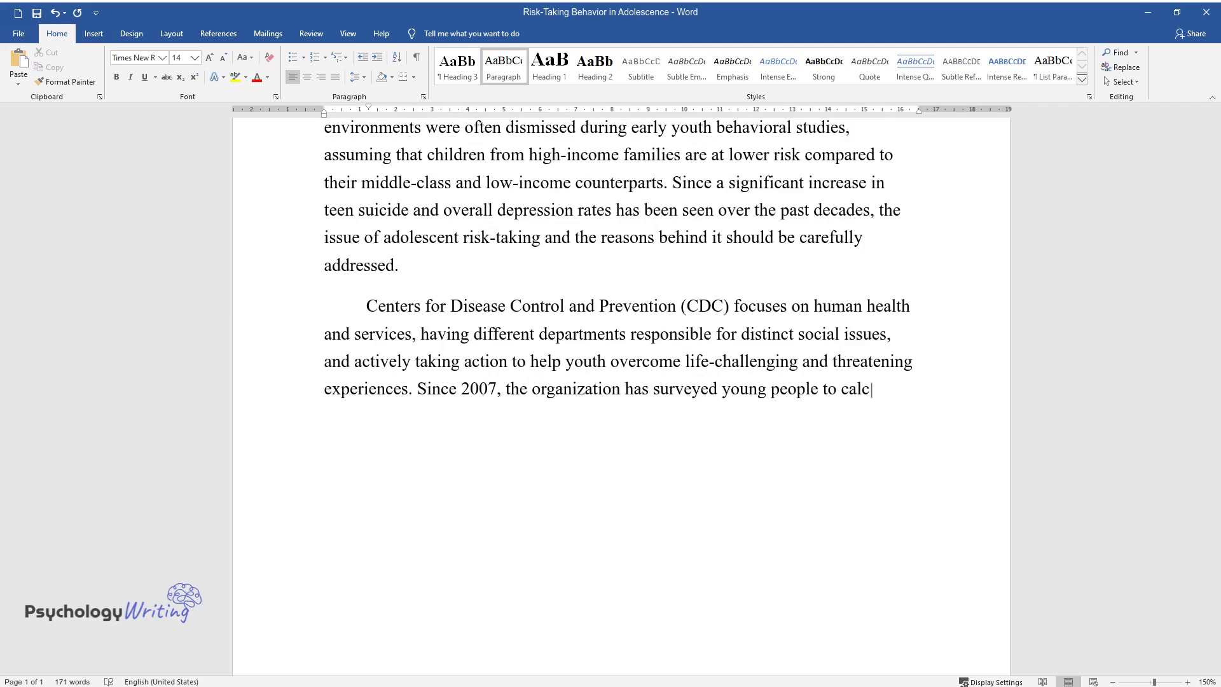
{"action": "type", "text": "ulate and presen"}
{"action": "type", "text": "t the trends in "}
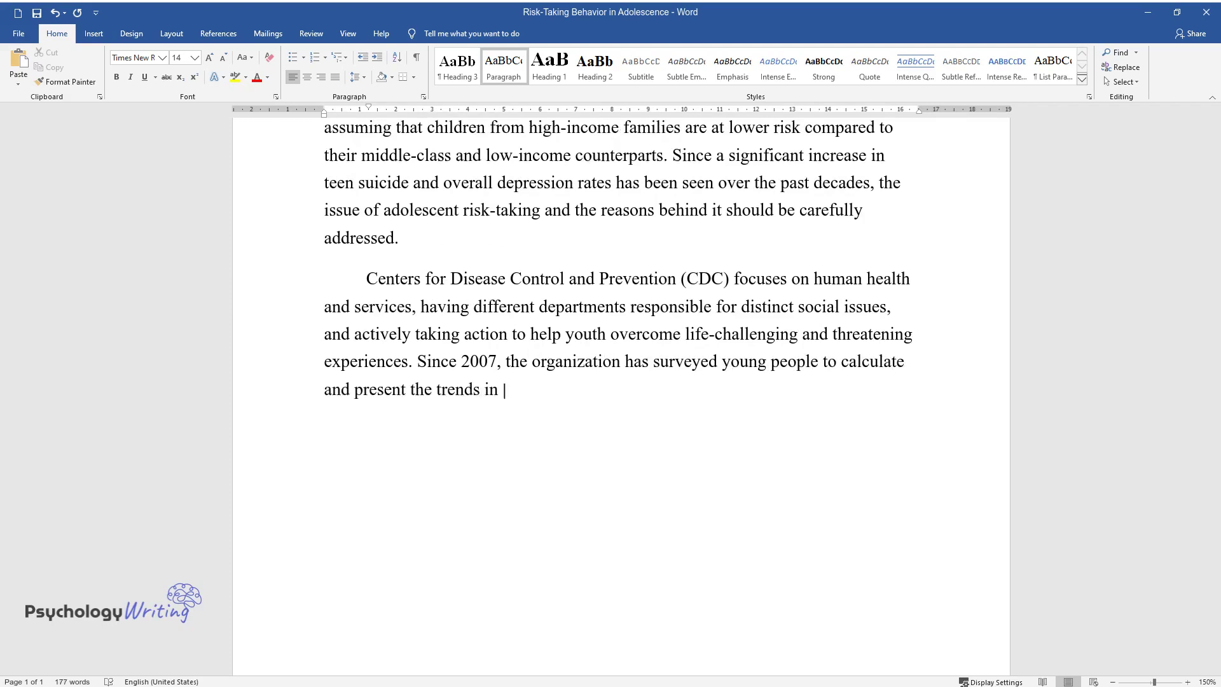
{"action": "type", "text": "their risk behavior, considering"}
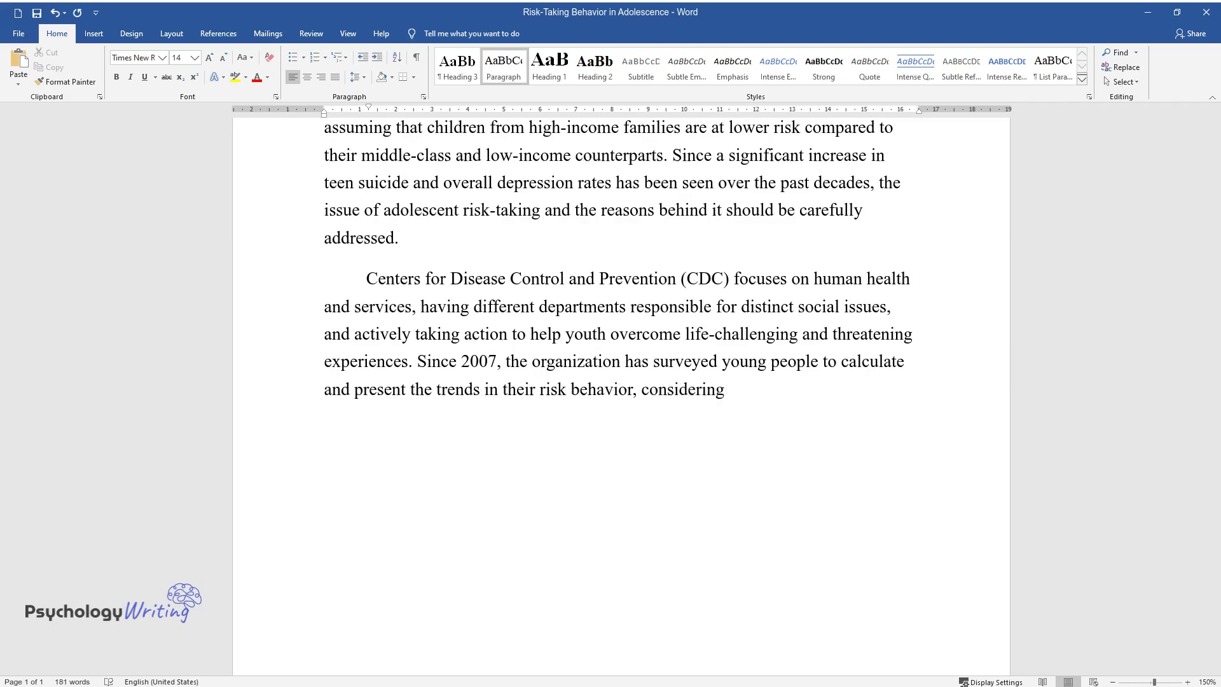
{"action": "type", "text": " sexual behavior, drug use, viol"}
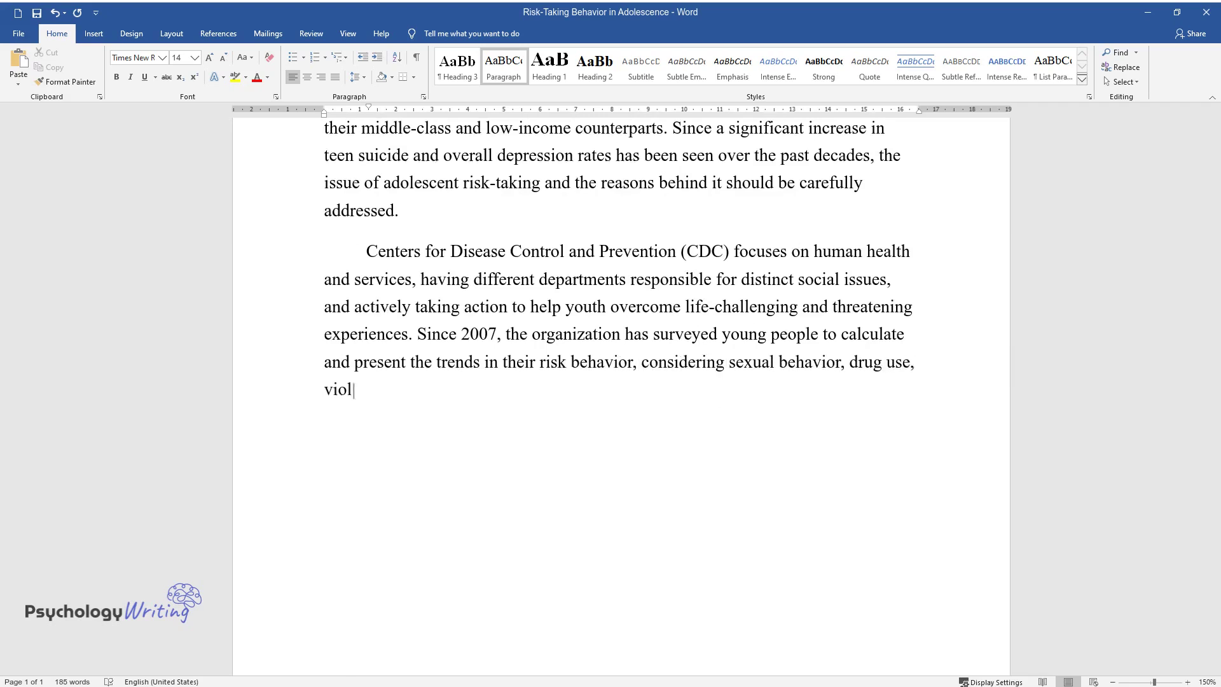
{"action": "type", "text": "ence, and mental health. This pap"}
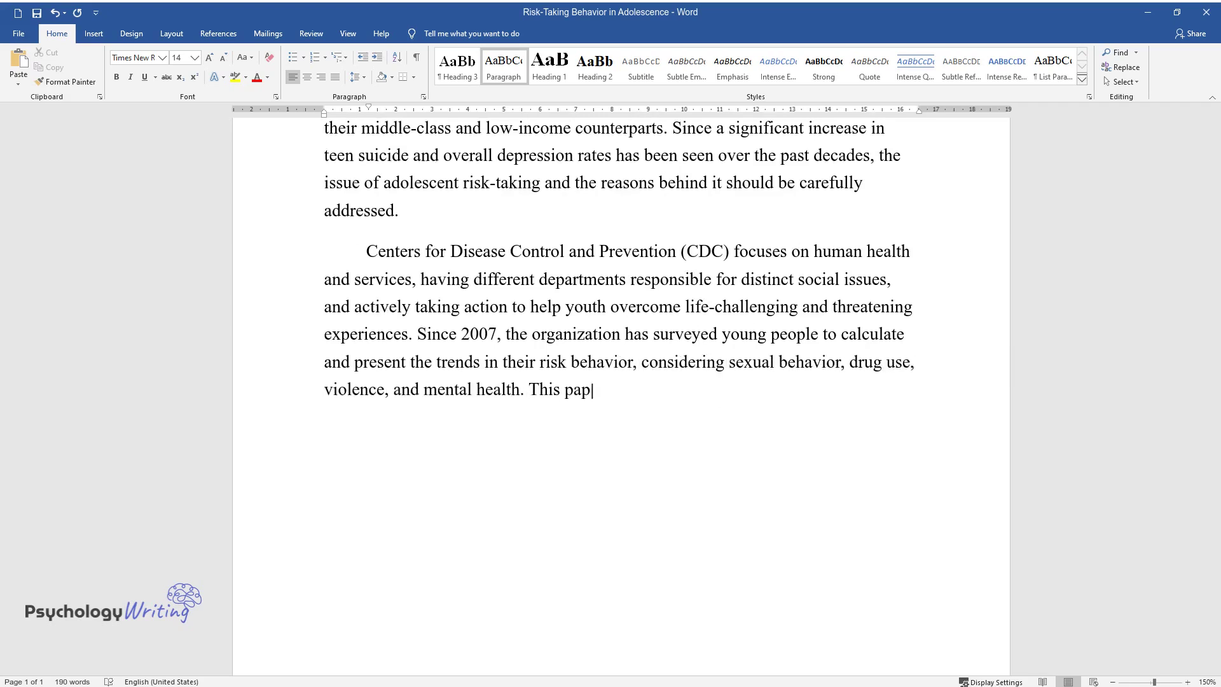
{"action": "type", "text": "er focuses on two risk behaviors"}
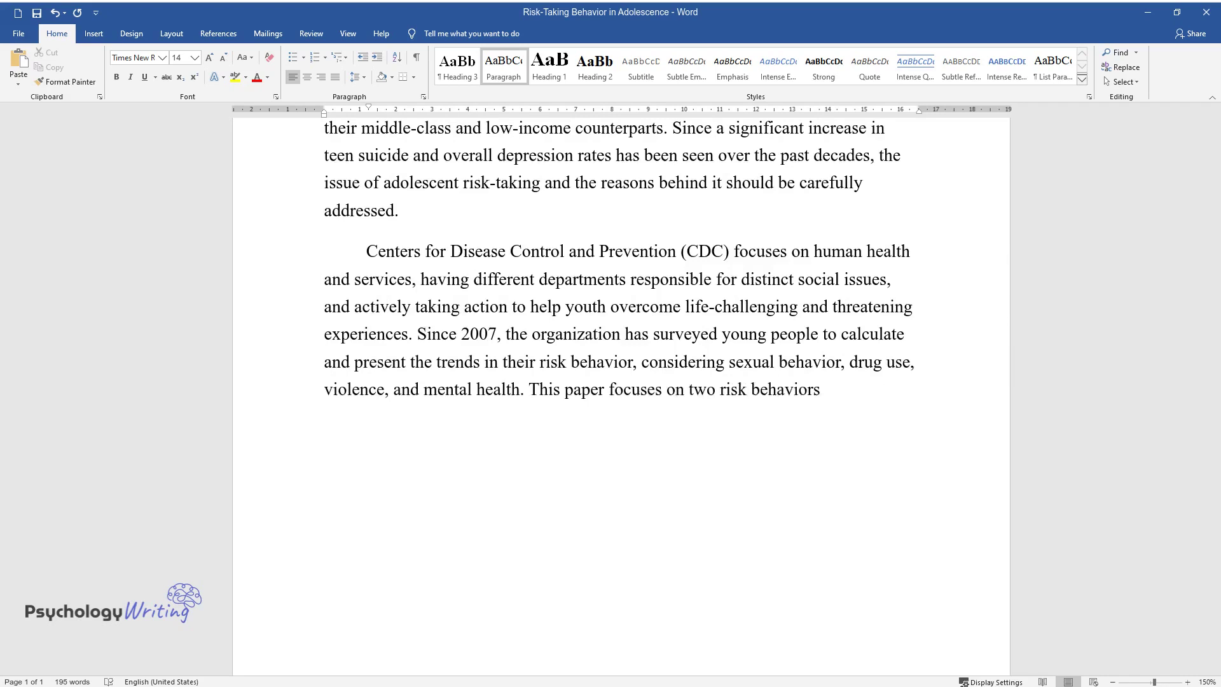
{"action": "type", "text": ", suicide and drug use, describe"}
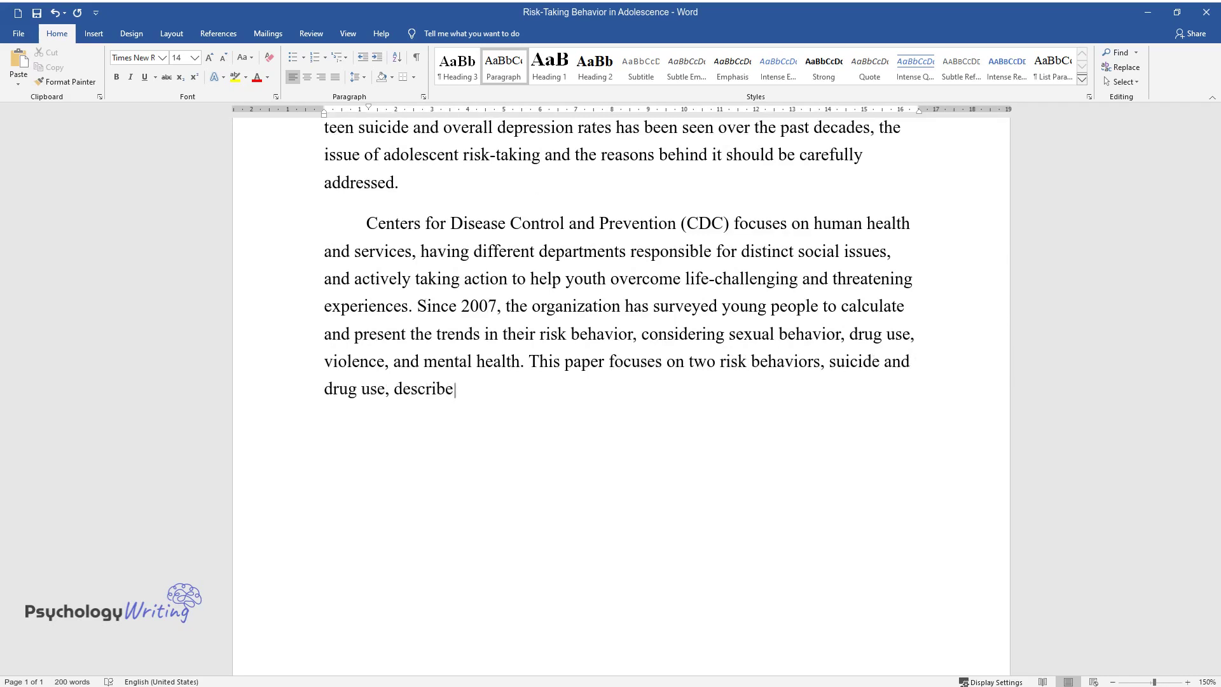
{"action": "type", "text": "s the findings from the CDC, and tries to explain the reasons beh"}
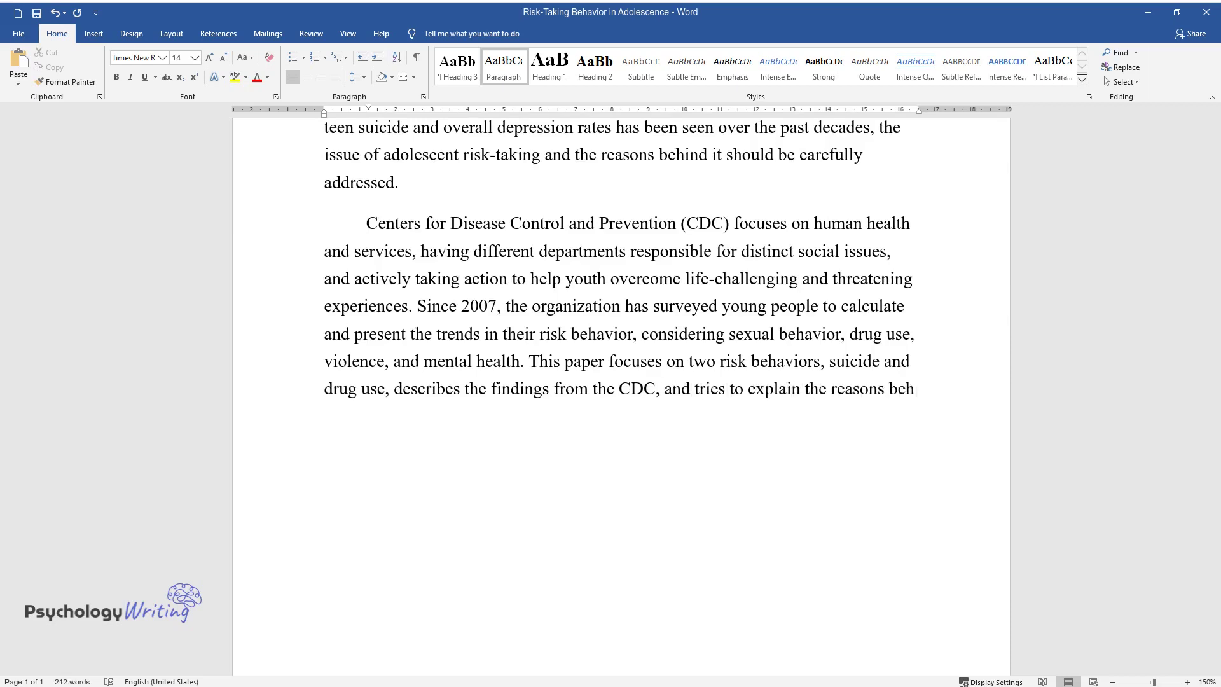
{"action": "type", "text": "ind them."}
Start a new paragraph beginning 'The issue of mental health, especially among teens…'
{"action": "key", "text": "Return"}
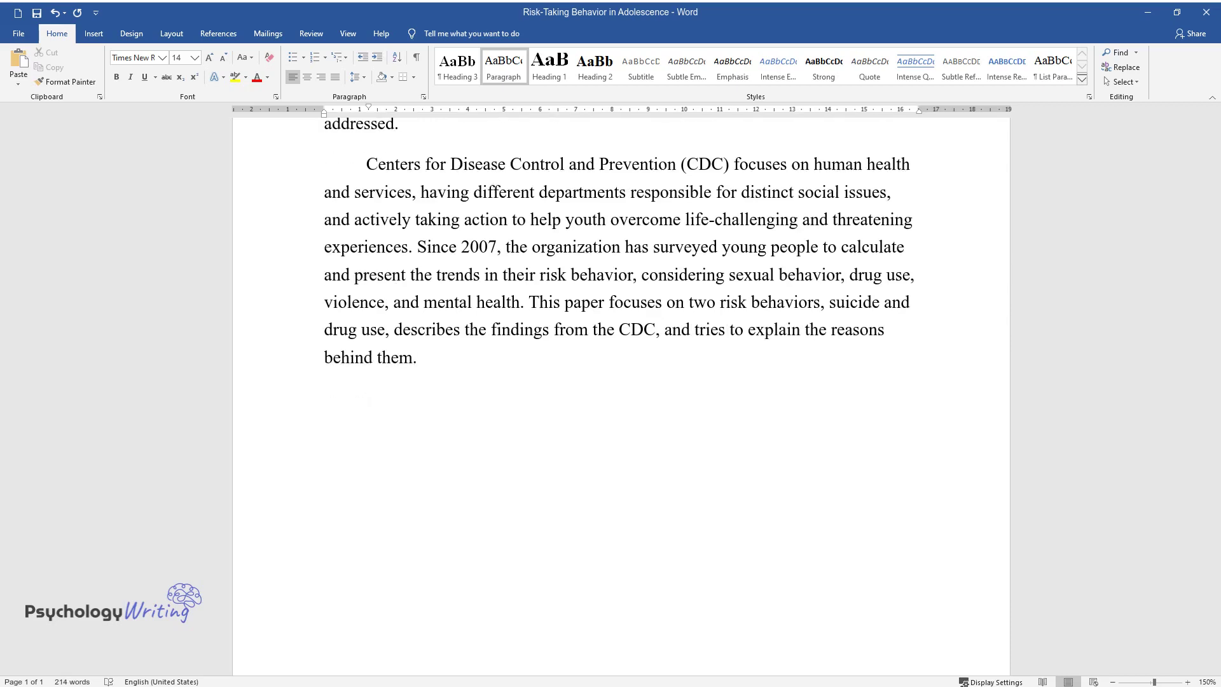
{"action": "type", "text": "The issue of mental health, esp"}
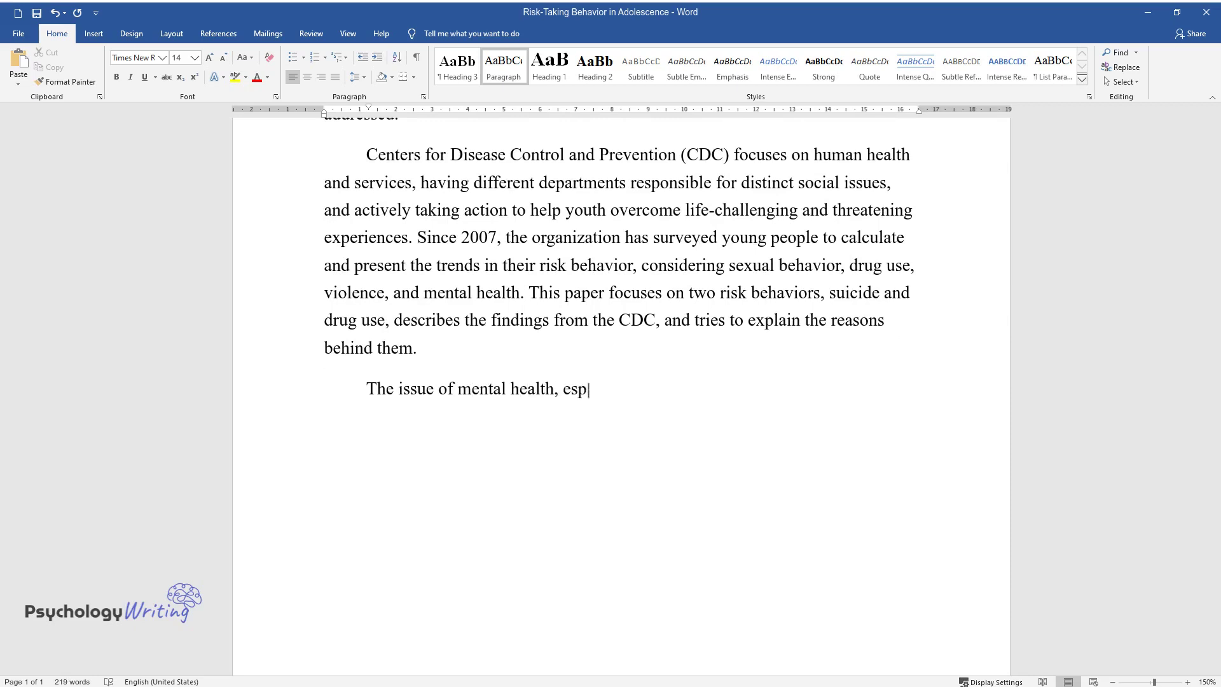
{"action": "type", "text": "ecially among teens, has become a ma"}
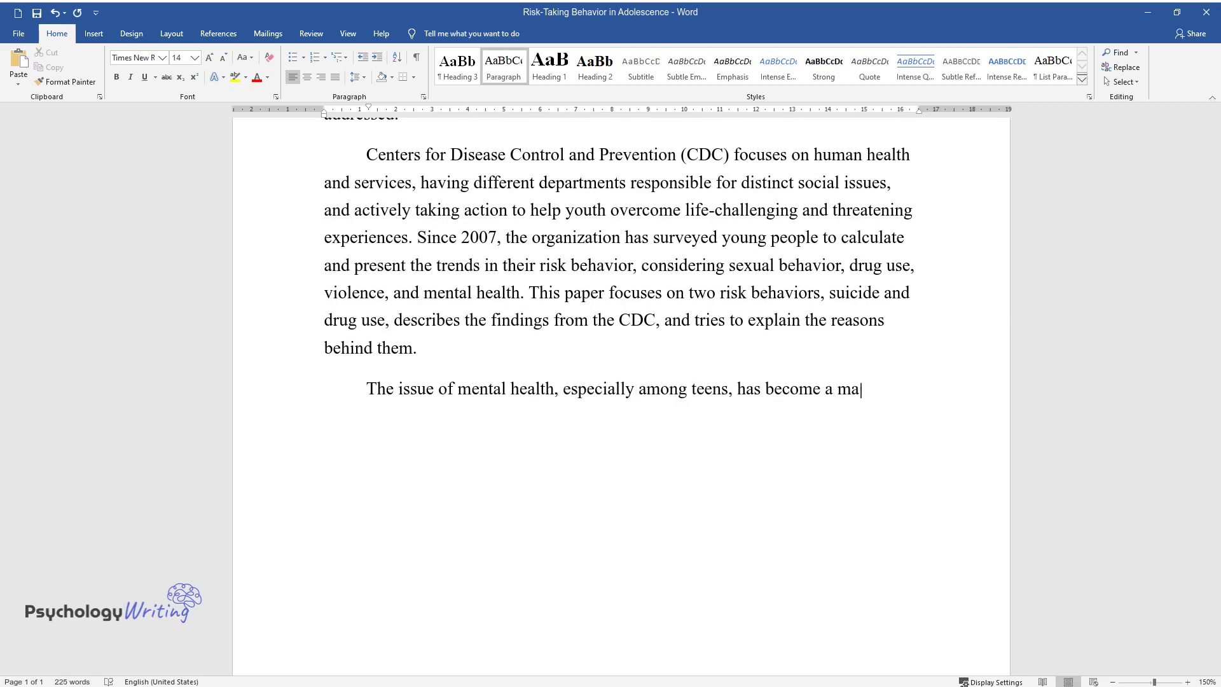
{"action": "type", "text": "jor social issue and has started to "}
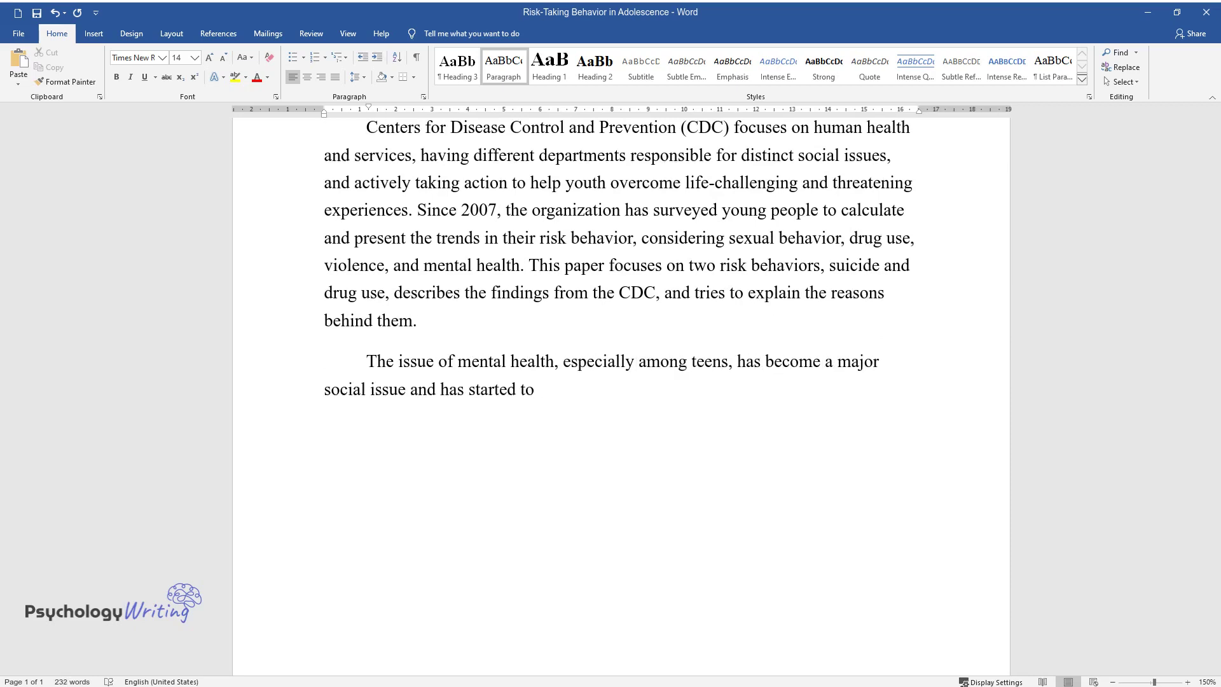
{"action": "type", "text": "be addressed widely in recent year"}
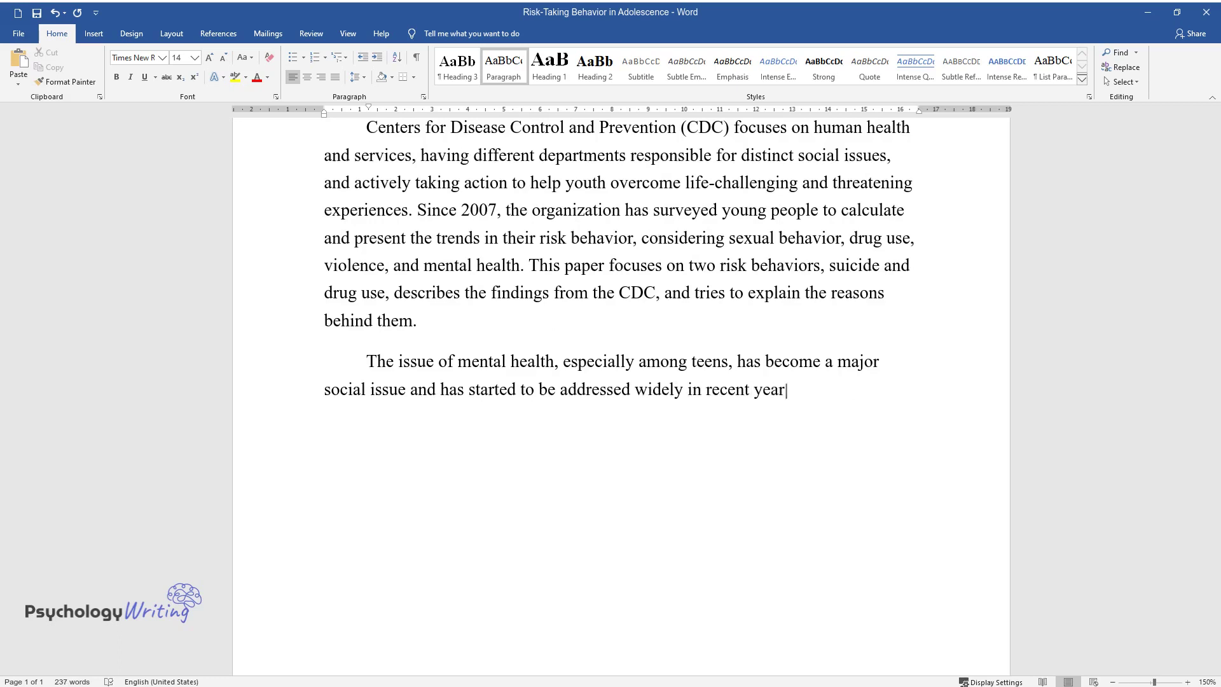
{"action": "type", "text": "s. According to Centers for Disease"}
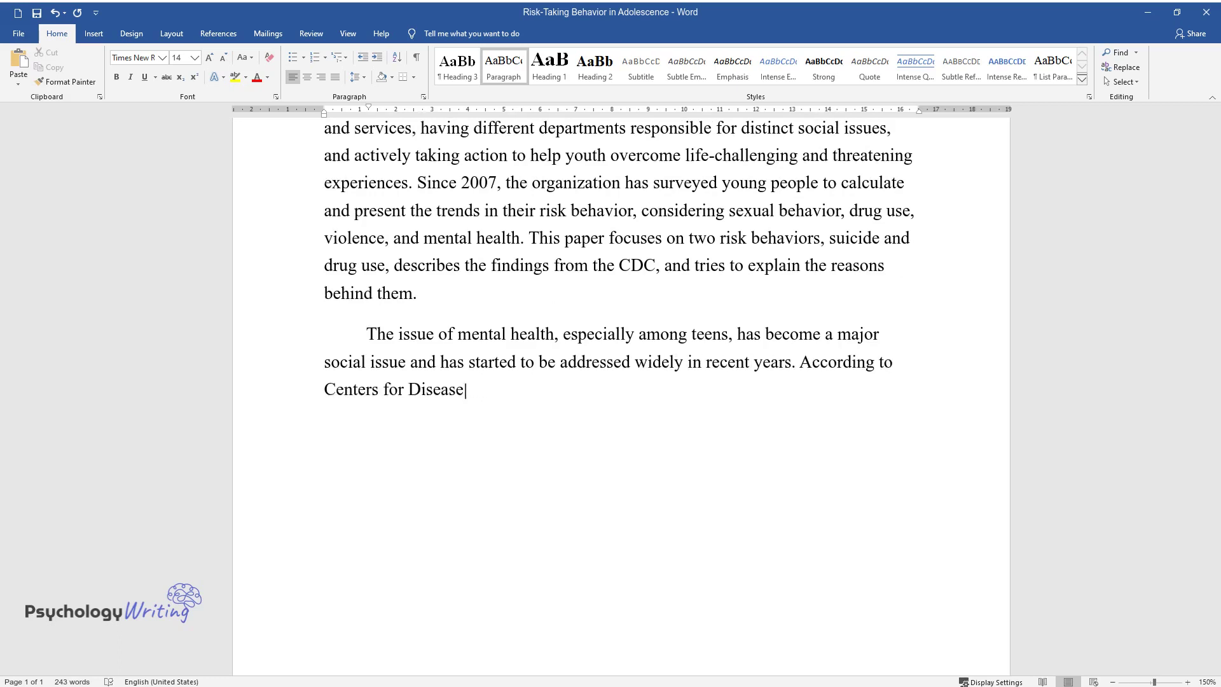
{"action": "type", "text": " Control and Prevention, the curren"}
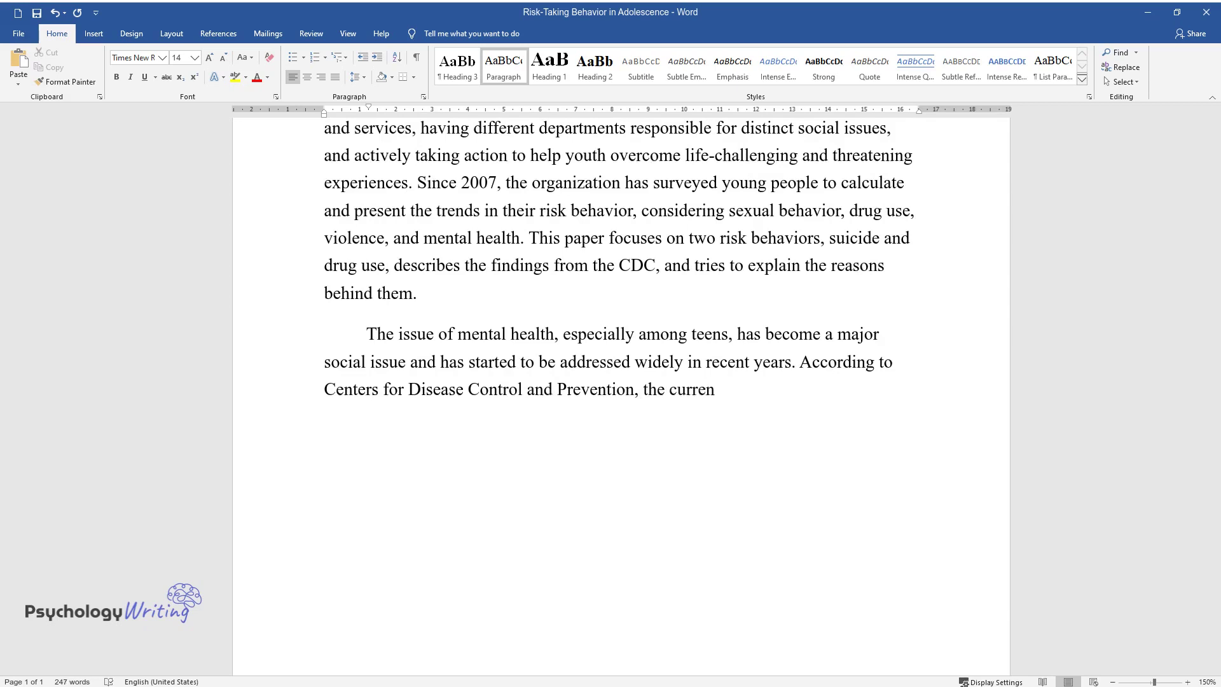
{"action": "type", "text": "t trend in youth mental well-being is going"}
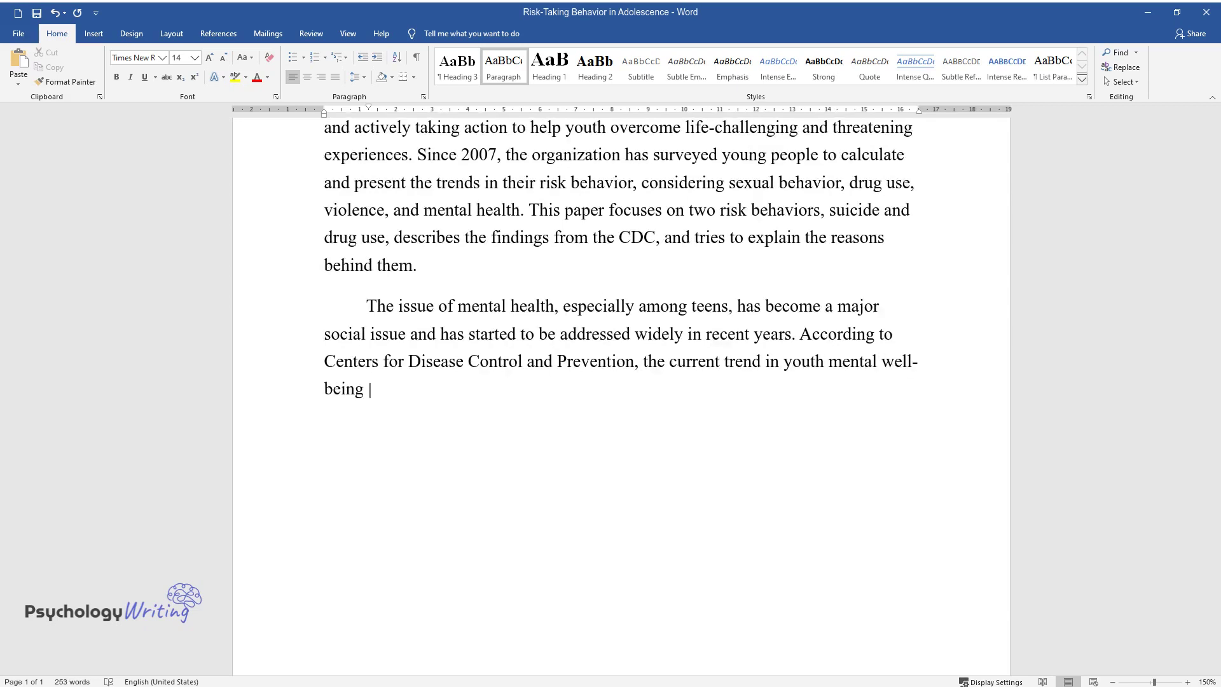
{"action": "type", "text": " in the wrong direction wit"}
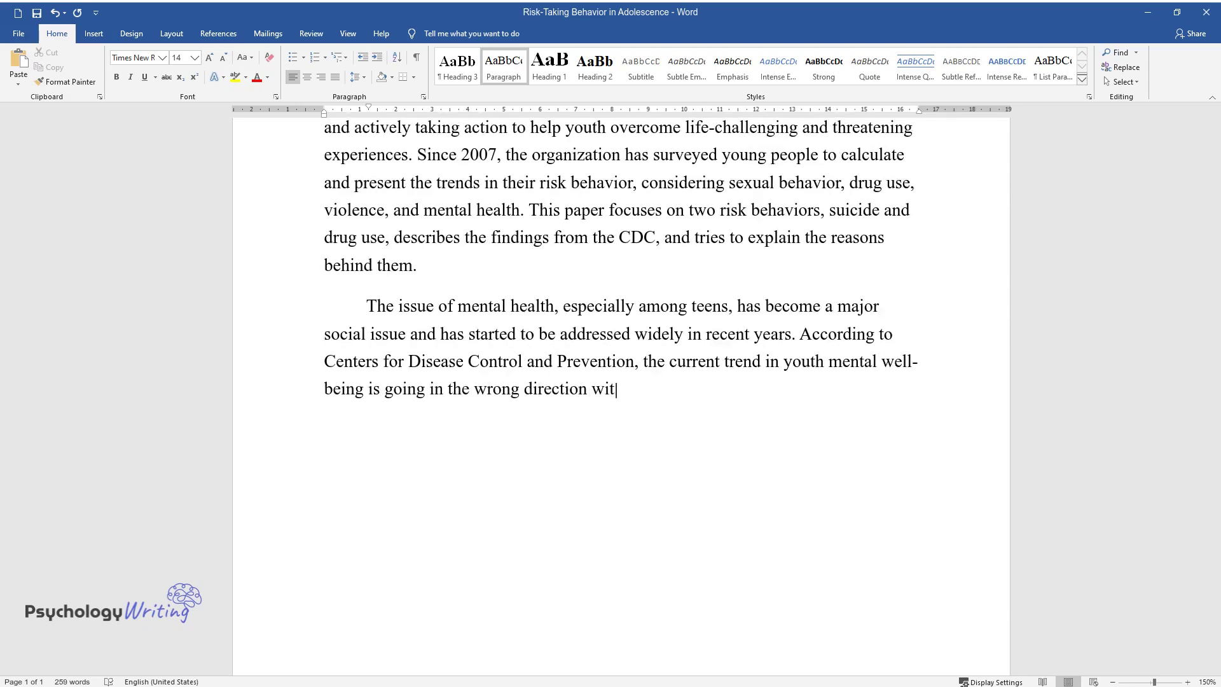
{"action": "type", "text": "h a significant increase in the num"}
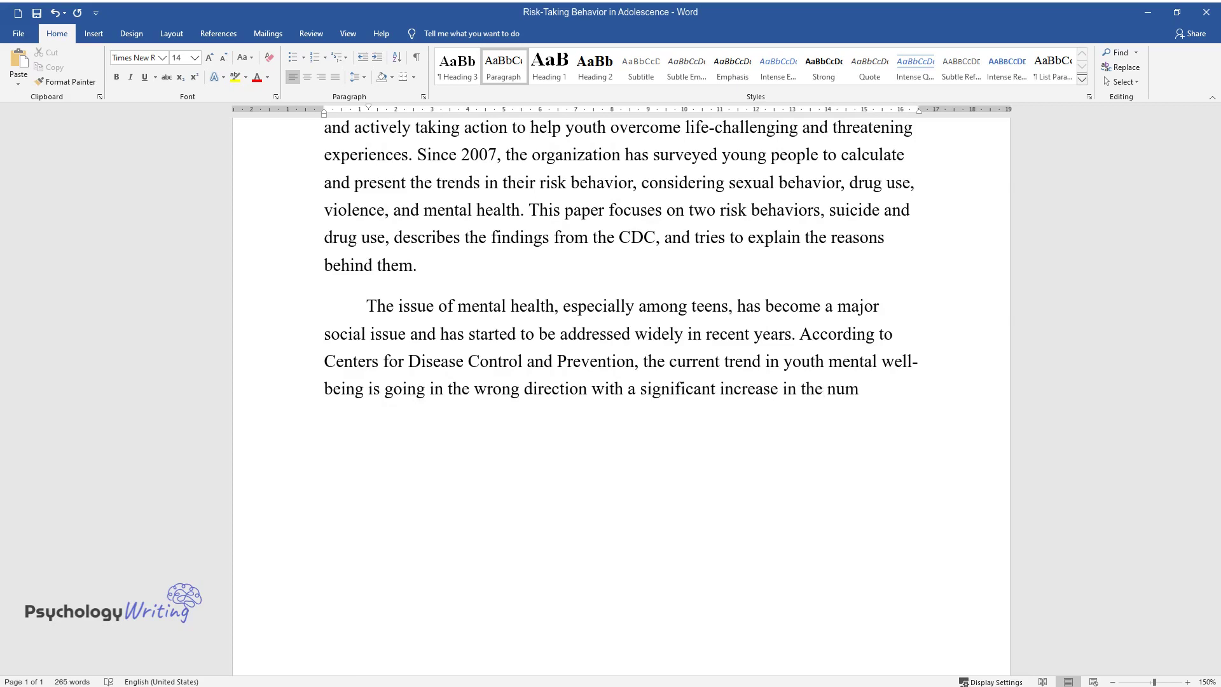
{"action": "type", "text": "ber of young people feeling continu"}
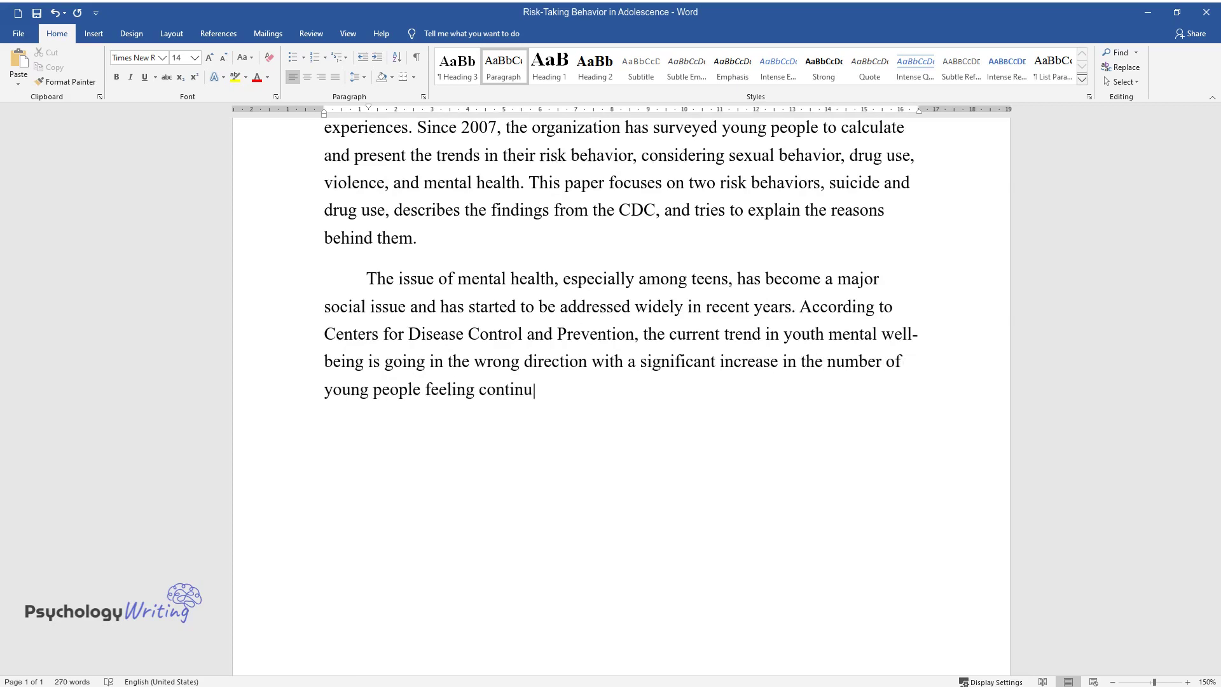
{"action": "type", "text": "ously helpless, considering suicide"}
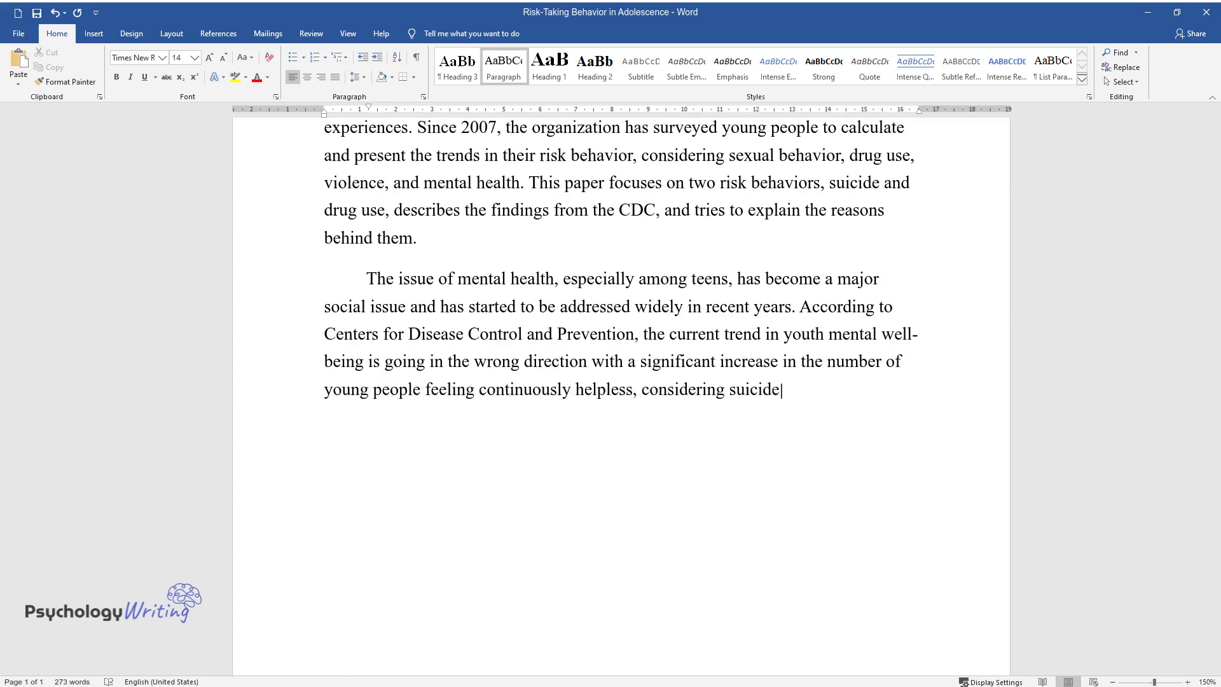
{"action": "type", "text": ", and getting injured in a suicide"}
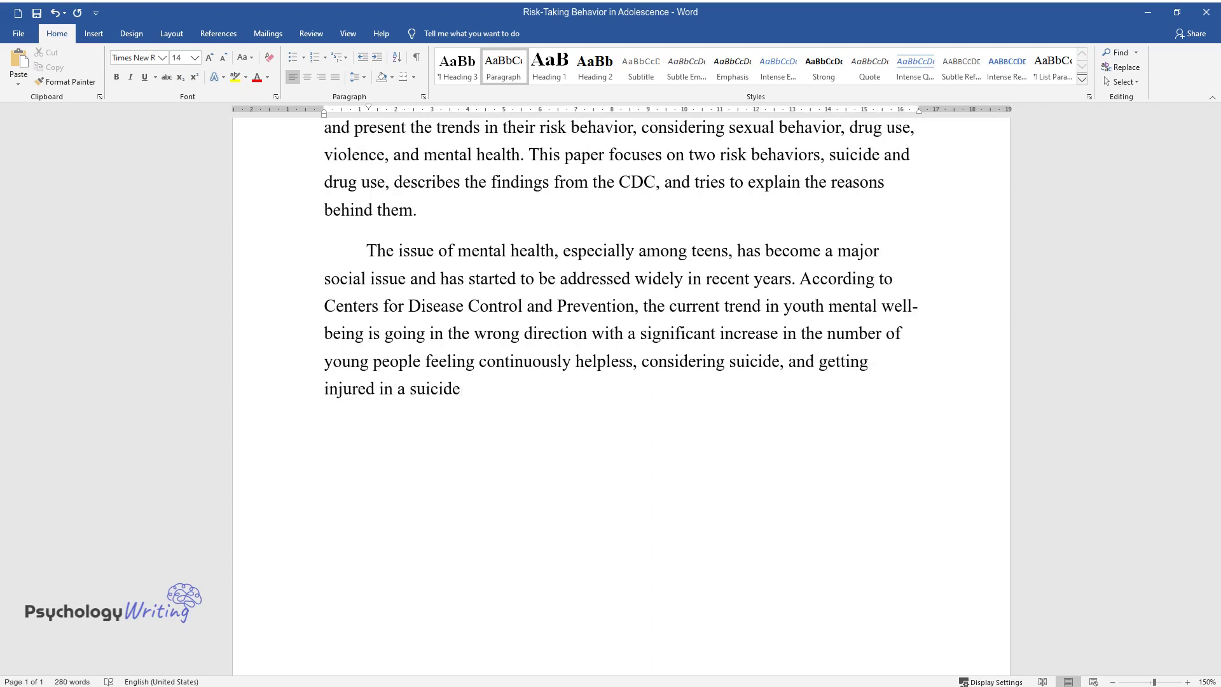
{"action": "type", "text": " attempt. The report also emphasizes "}
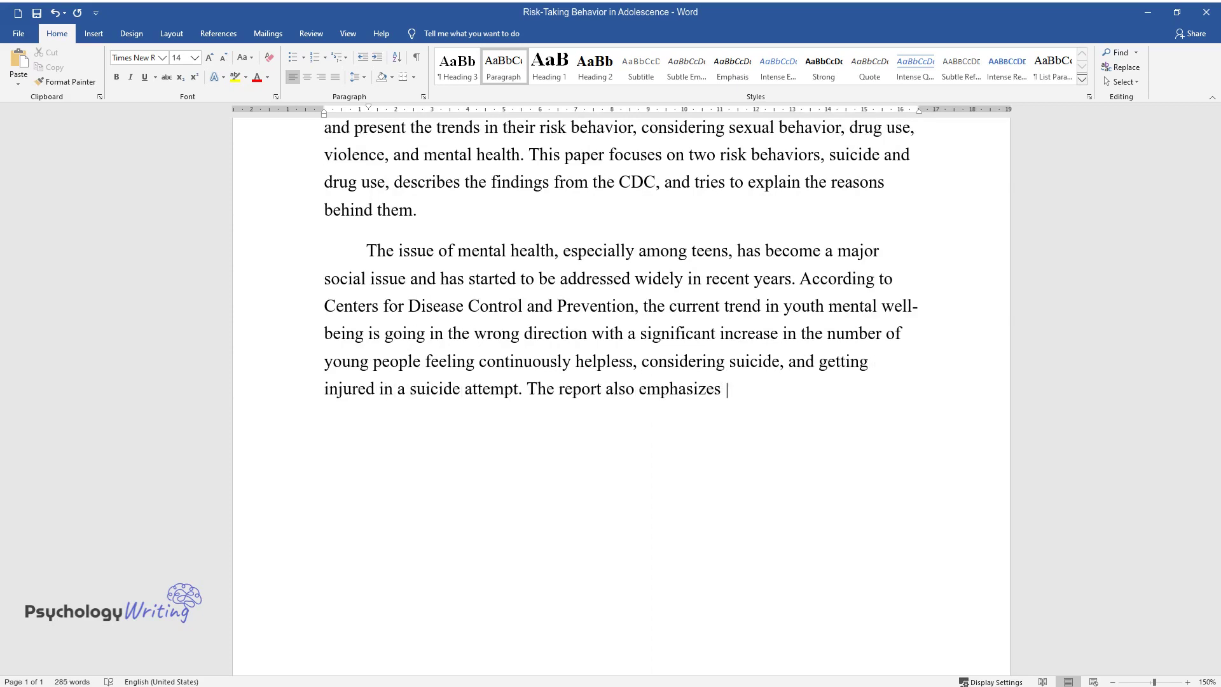
{"action": "type", "text": "that these tendencies can result in and are associated with b"}
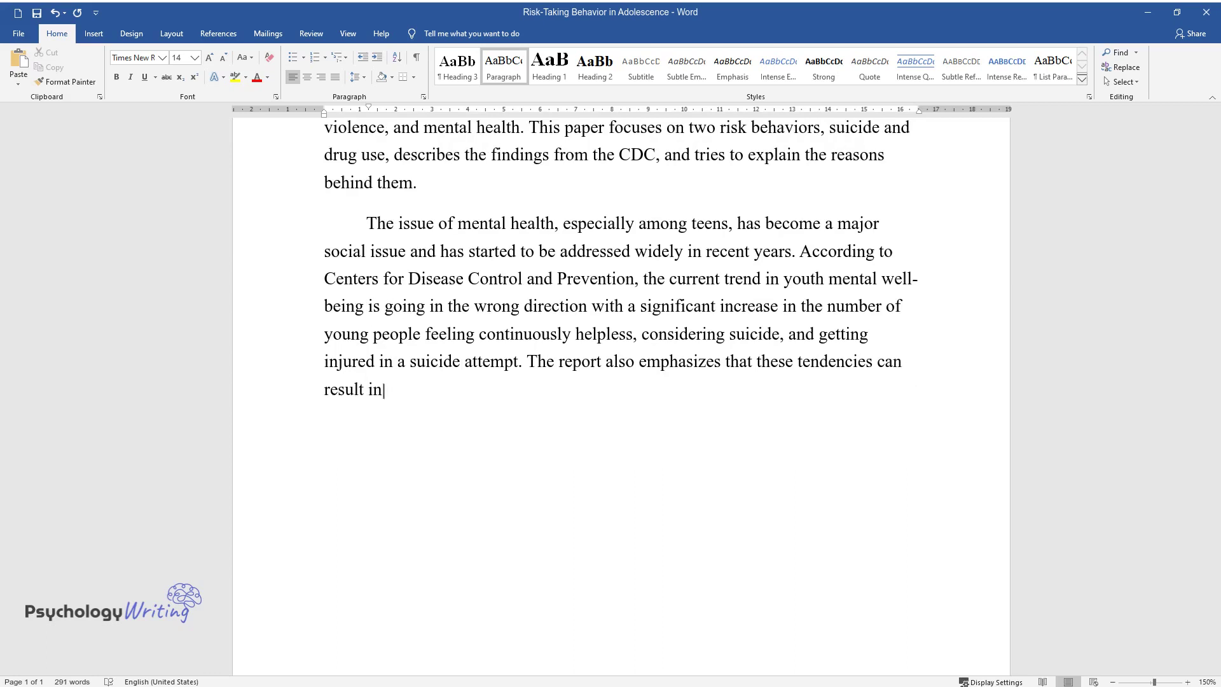
{"action": "type", "text": "eing bull"}
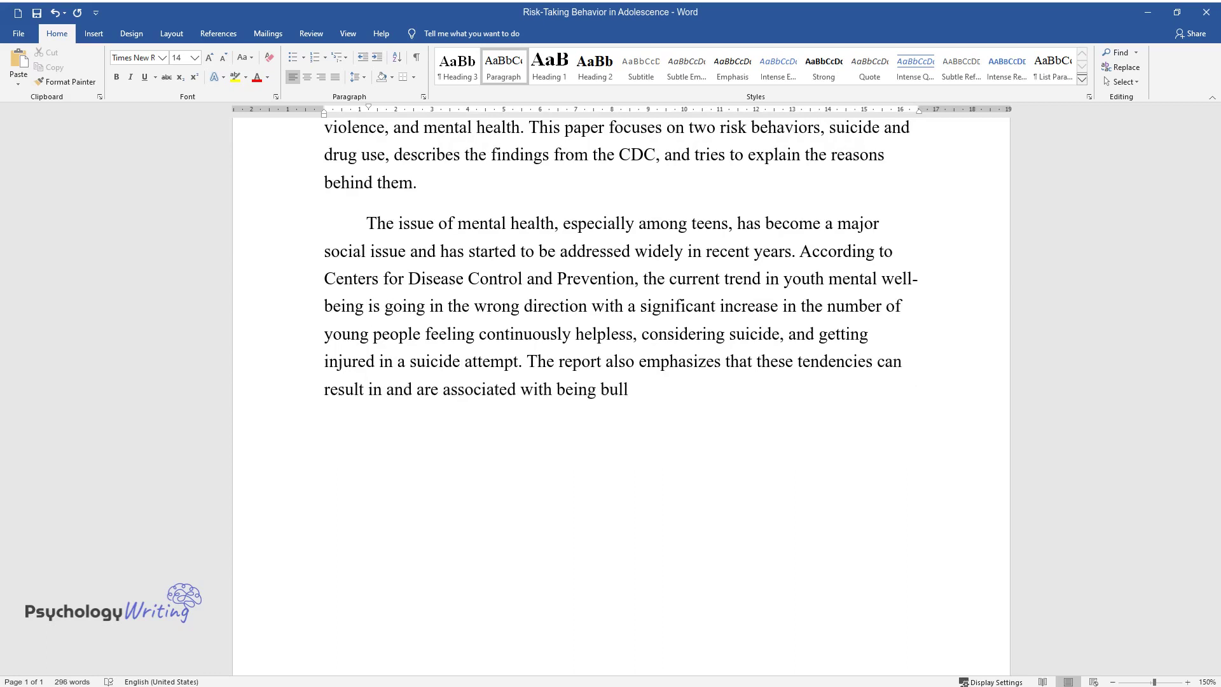
{"action": "type", "text": "ied, using high-risk substances, an"}
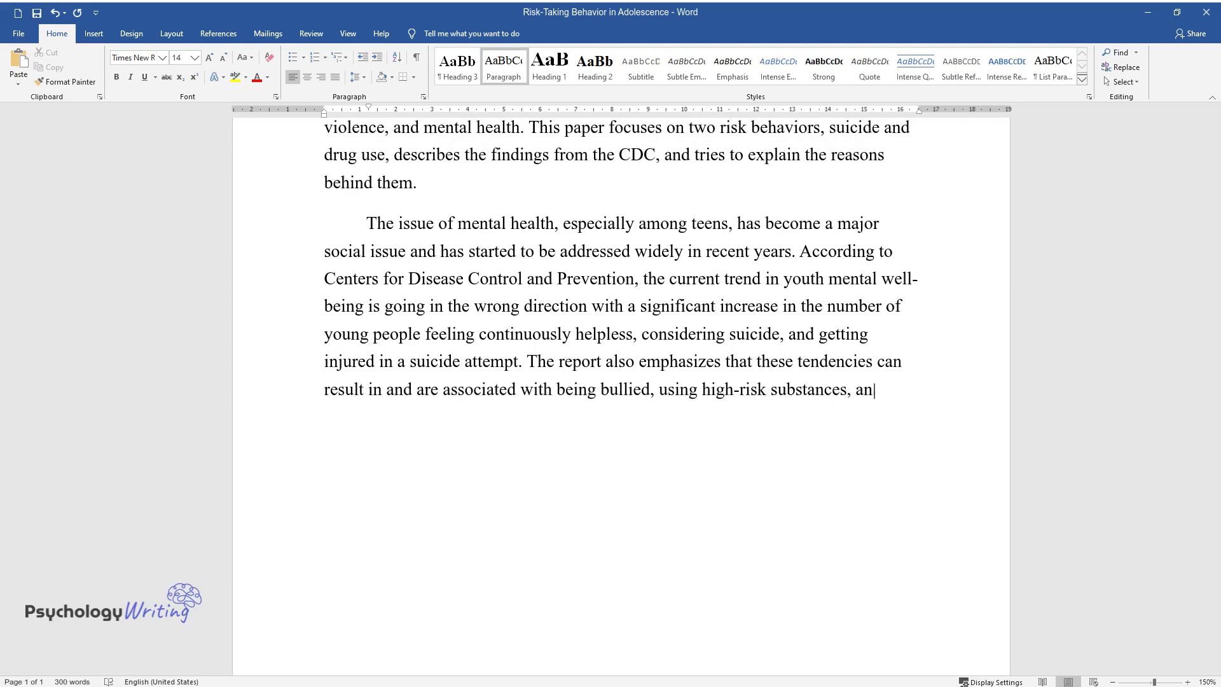
{"action": "type", "text": "d having unprotected sex. In an att"}
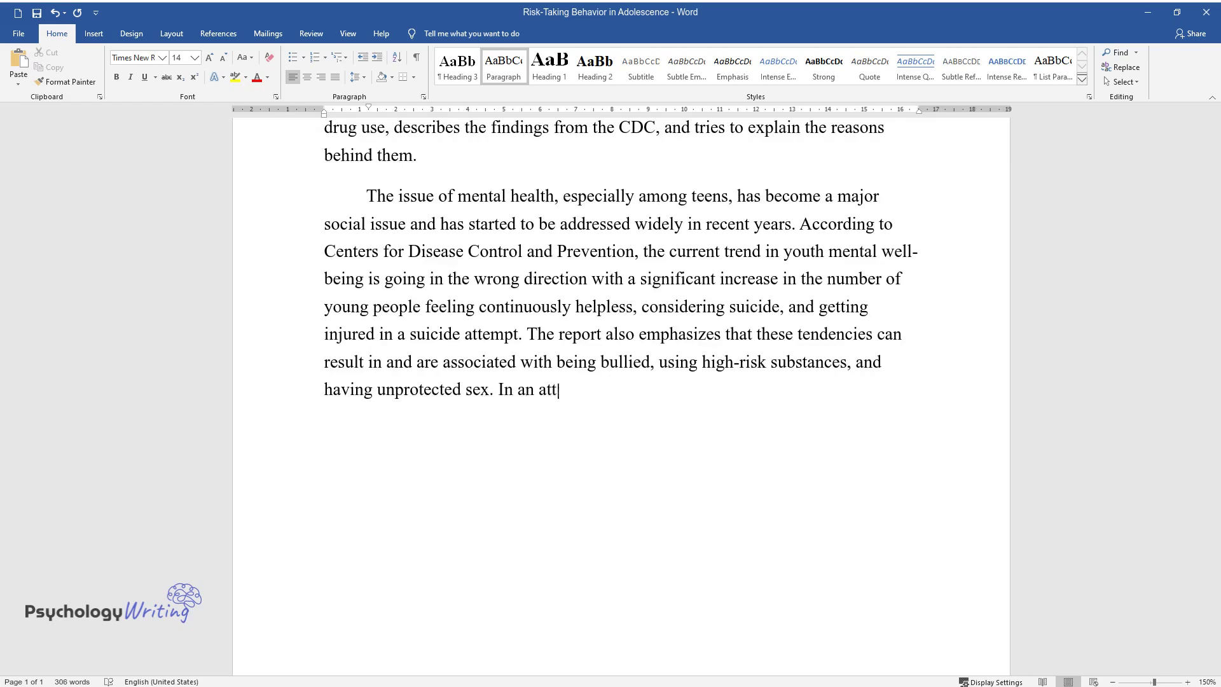
{"action": "type", "text": "empt to unfold the issue, Steinberg"}
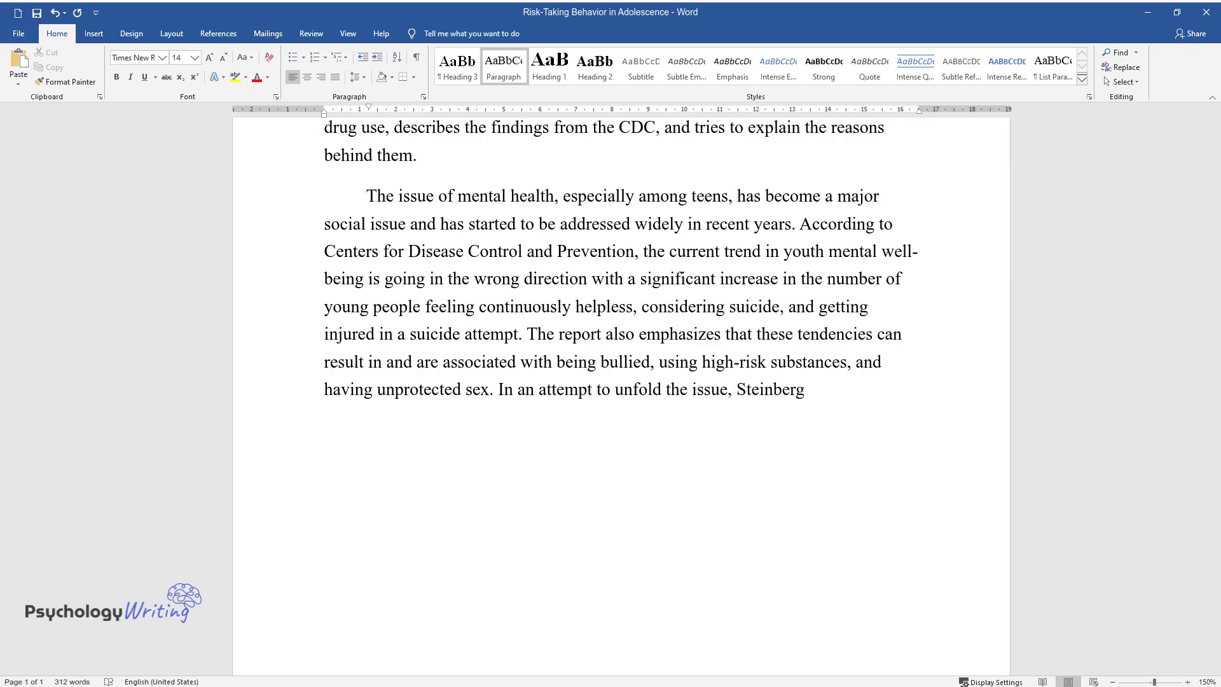
{"action": "type", "text": " approached risk behavioral tendencies from"}
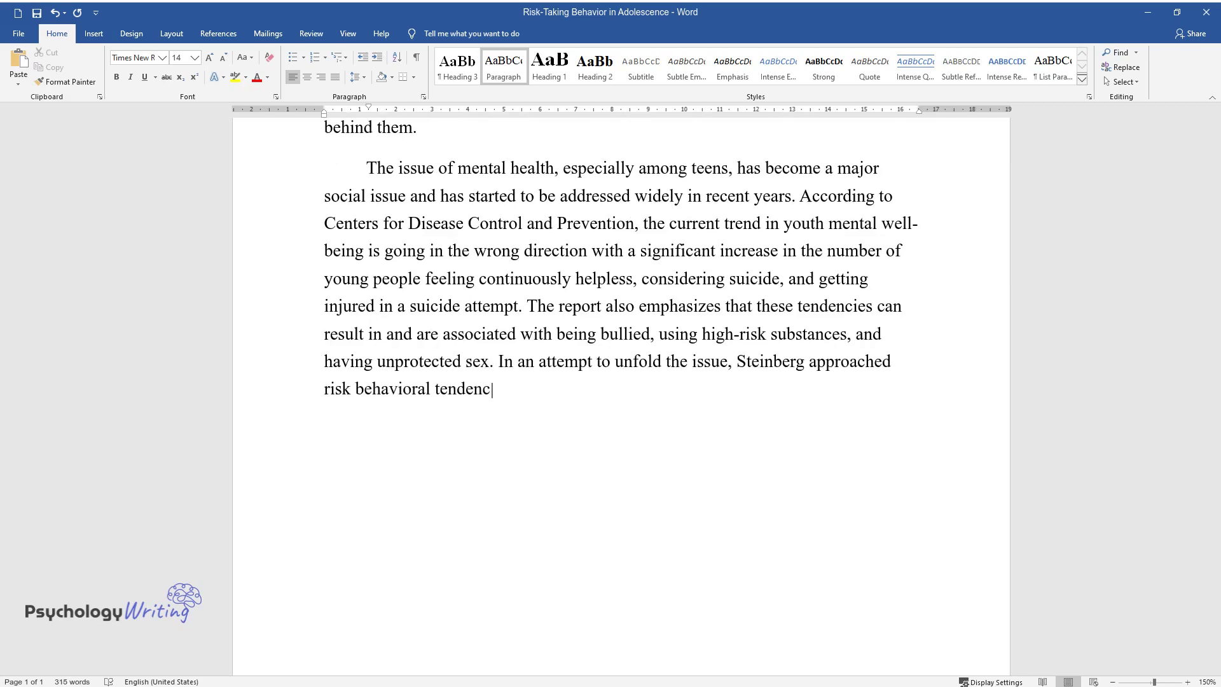
{"action": "type", "text": " a neuroscience perspectiv"}
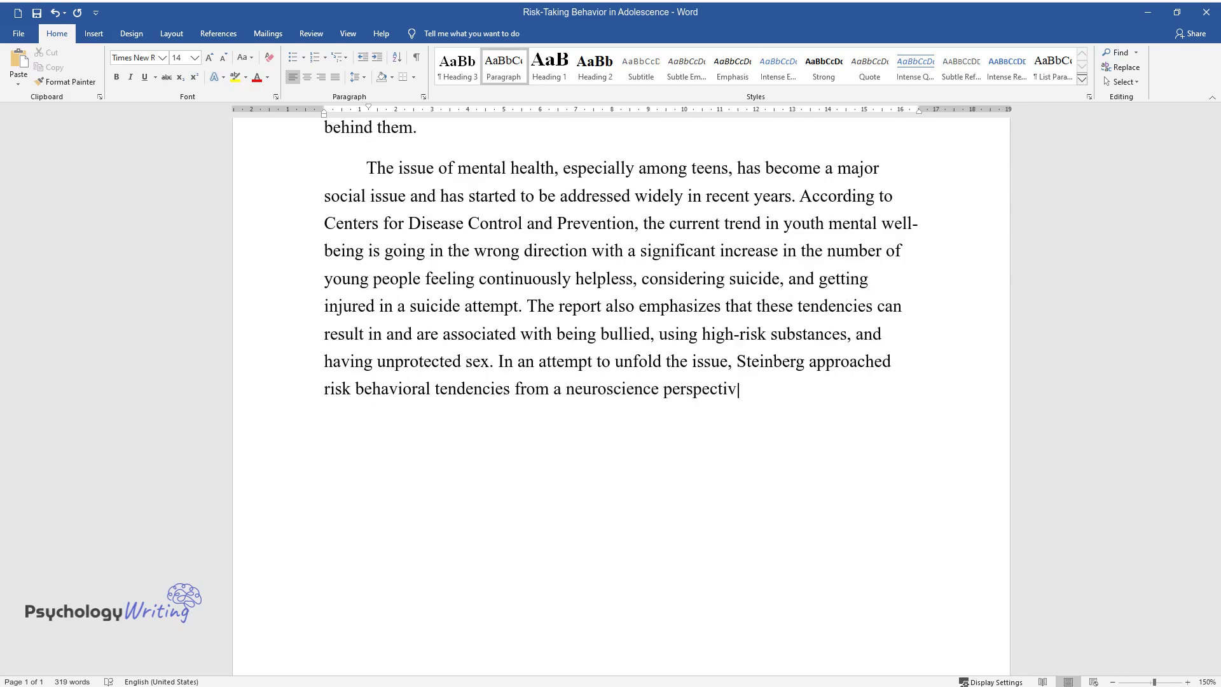
{"action": "type", "text": "e that connects risk-taking"}
{"action": "type", "text": " with dif"}
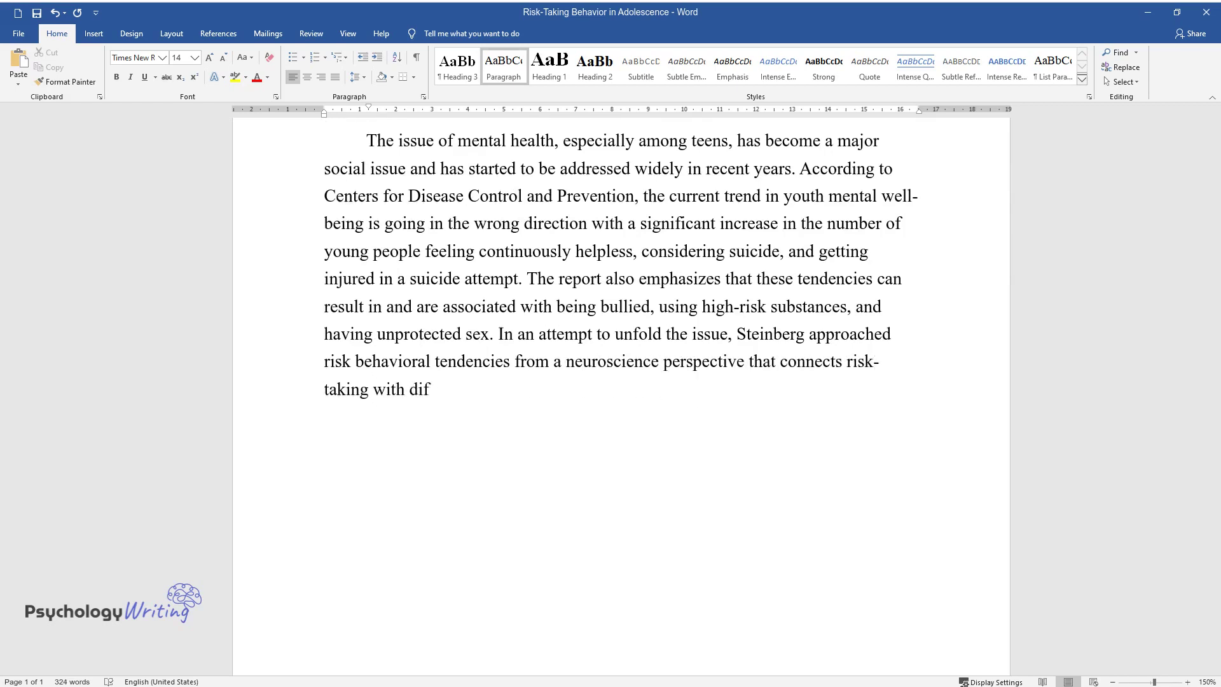
{"action": "type", "text": "ferent brain activities and changes"}
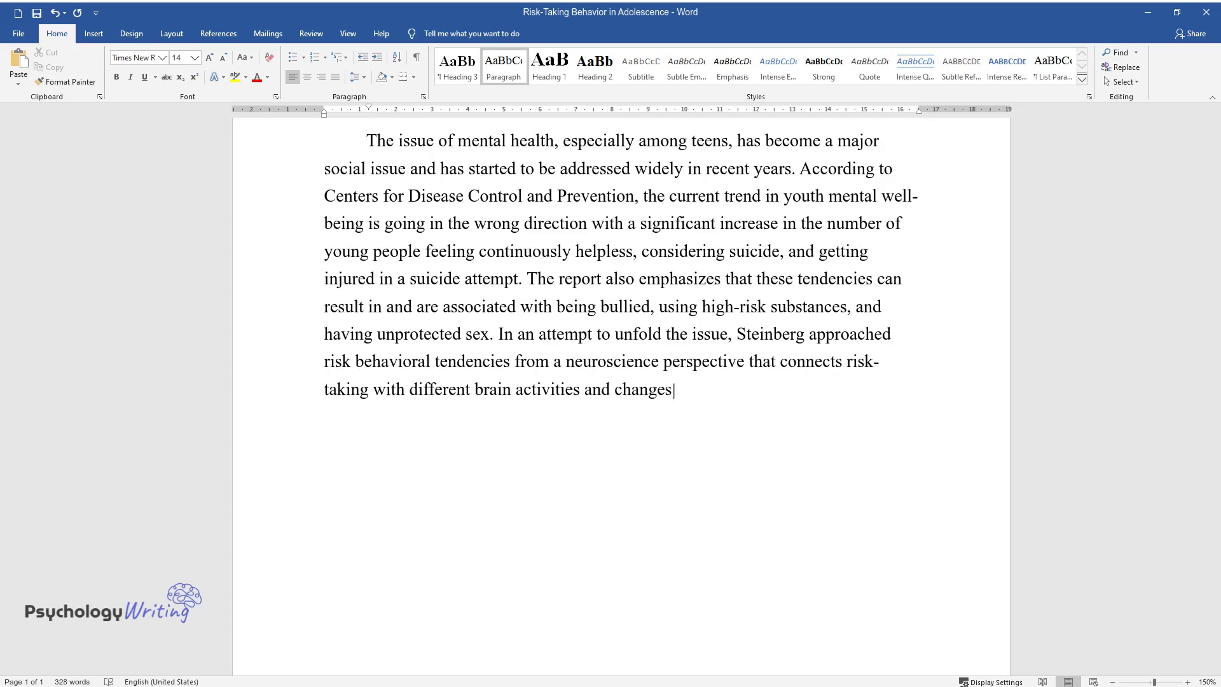
{"action": "type", "text": ". His study discovered and confirme"}
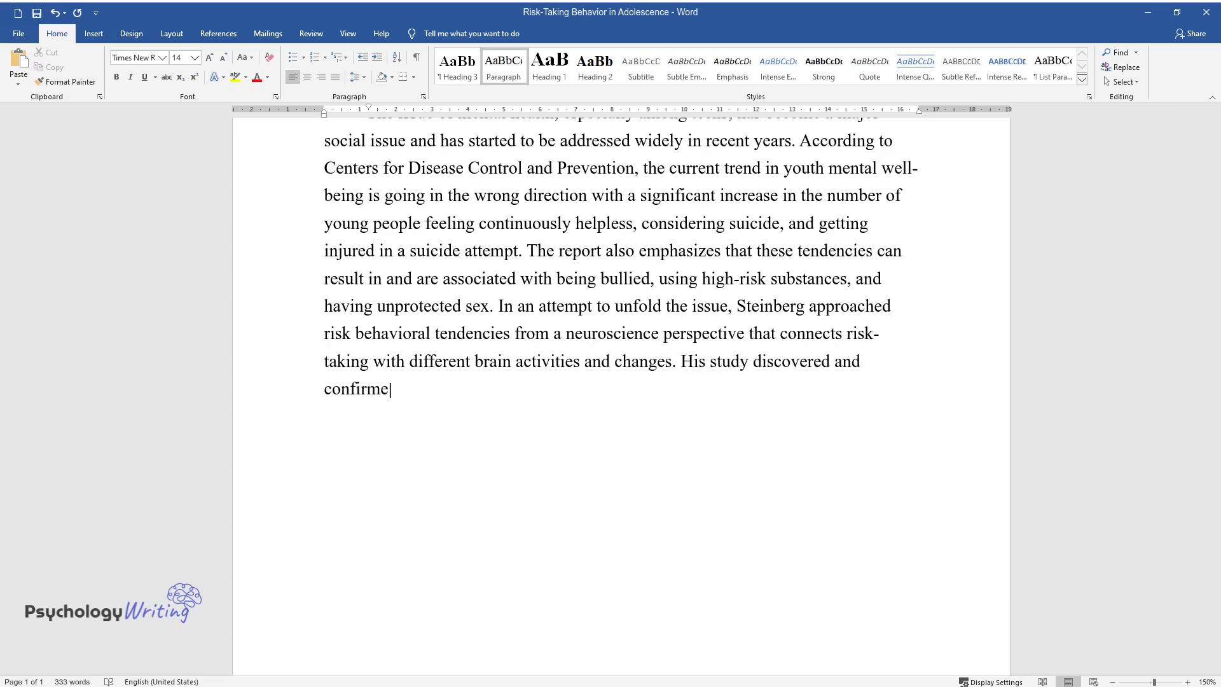
{"action": "type", "text": "d that there is a positive relation"}
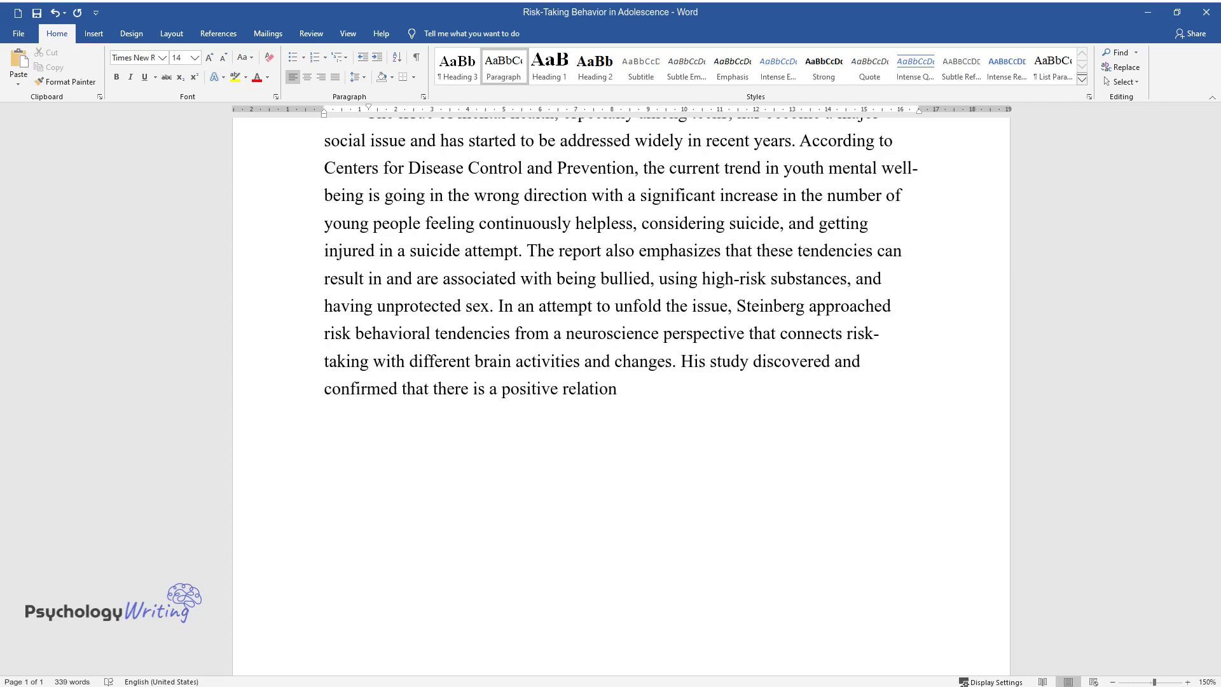
{"action": "type", "text": "ship between impulsive behavior and"}
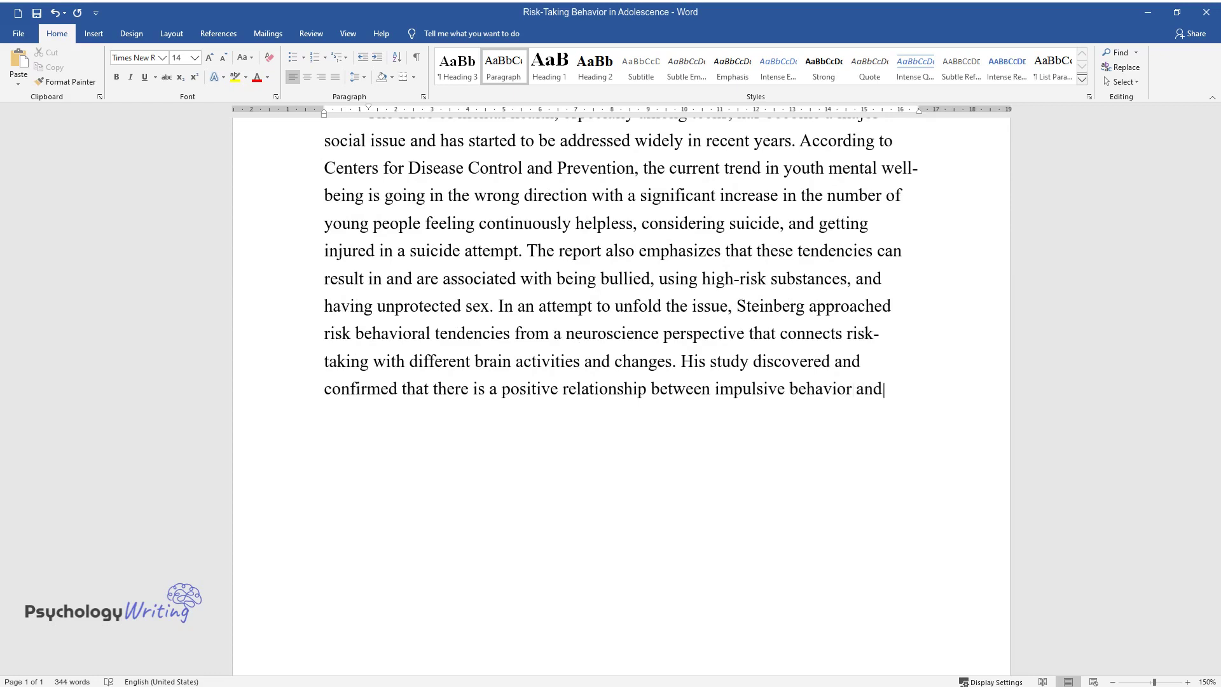
{"action": "type", "text": " maturation. The study also conclude"}
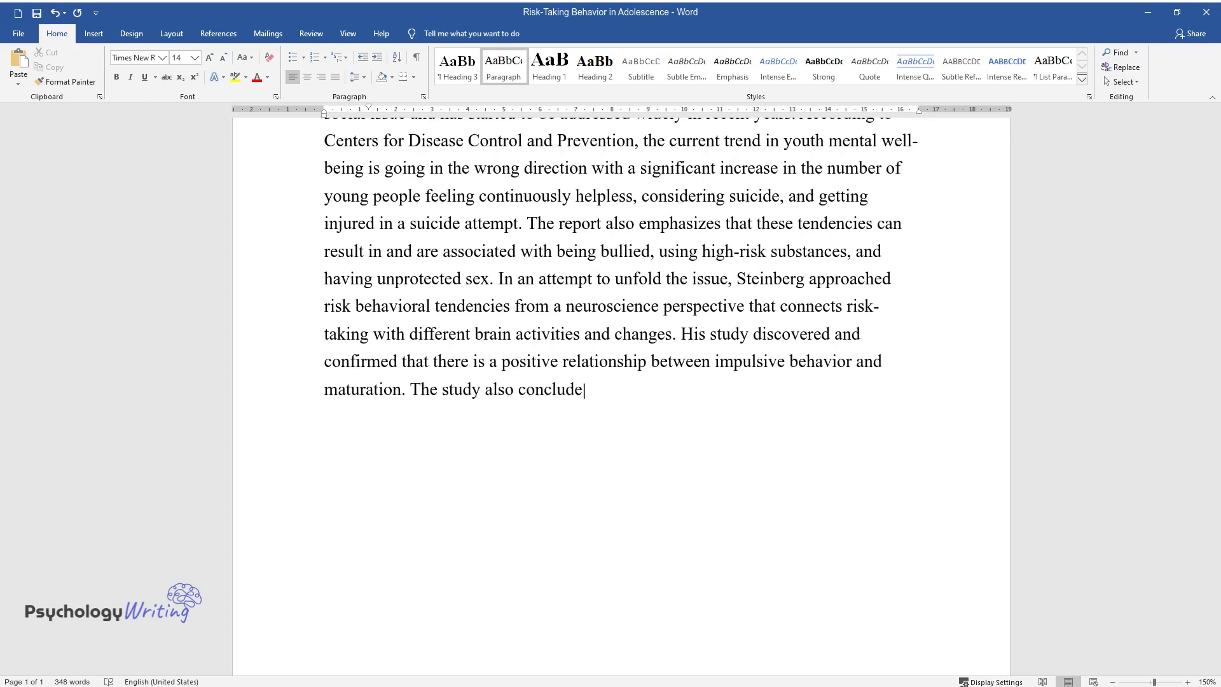
{"action": "type", "text": "d that reward- and sensation-seeki"}
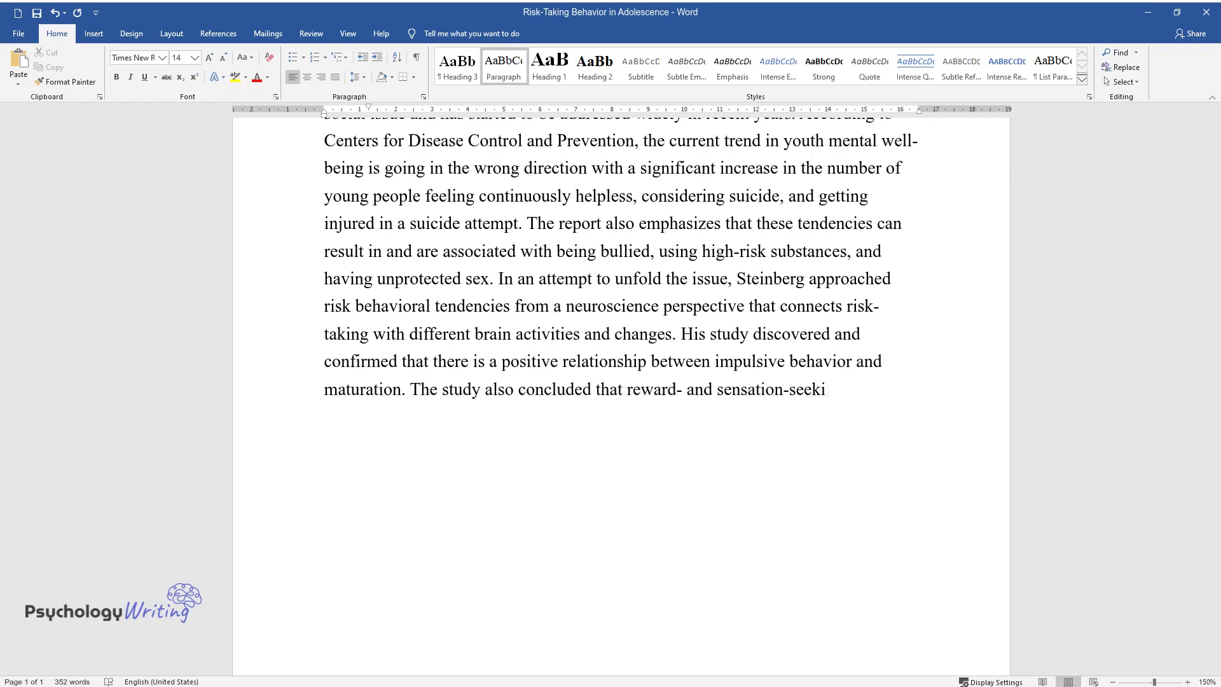
{"action": "type", "text": "ng peaks during mid-adolescence. Th"}
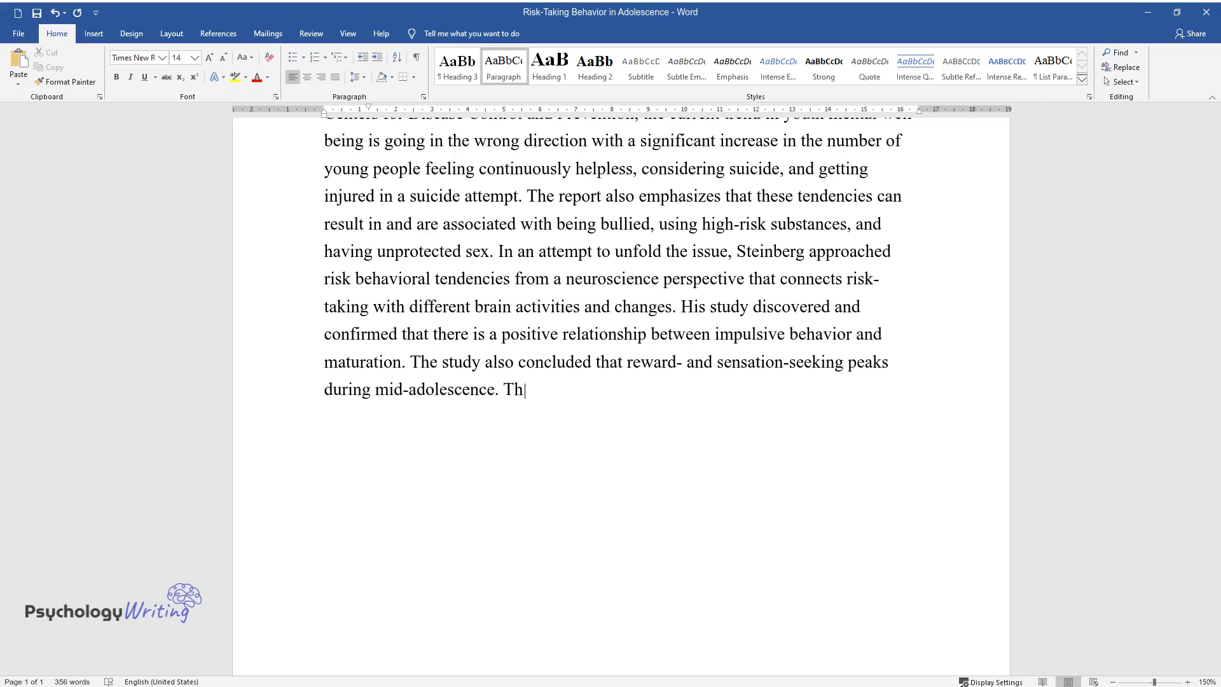
{"action": "type", "text": "is discovery can be tightly related "}
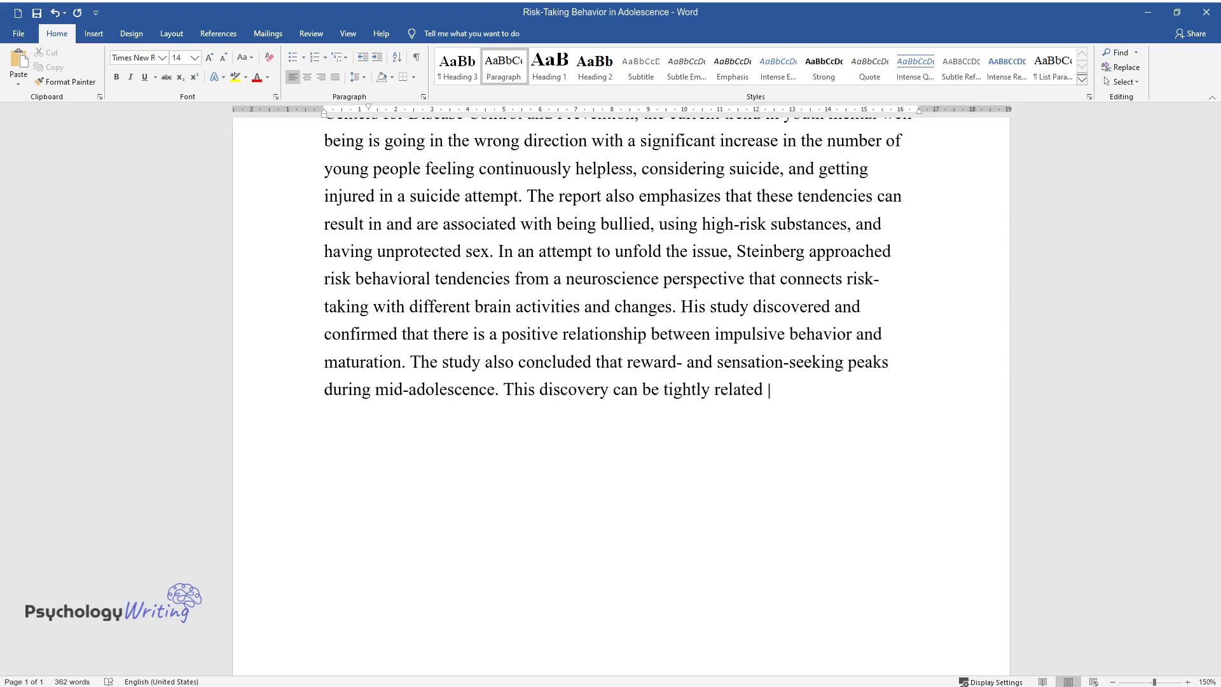
{"action": "type", "text": "to the state of teen mental health, as Lutha"}
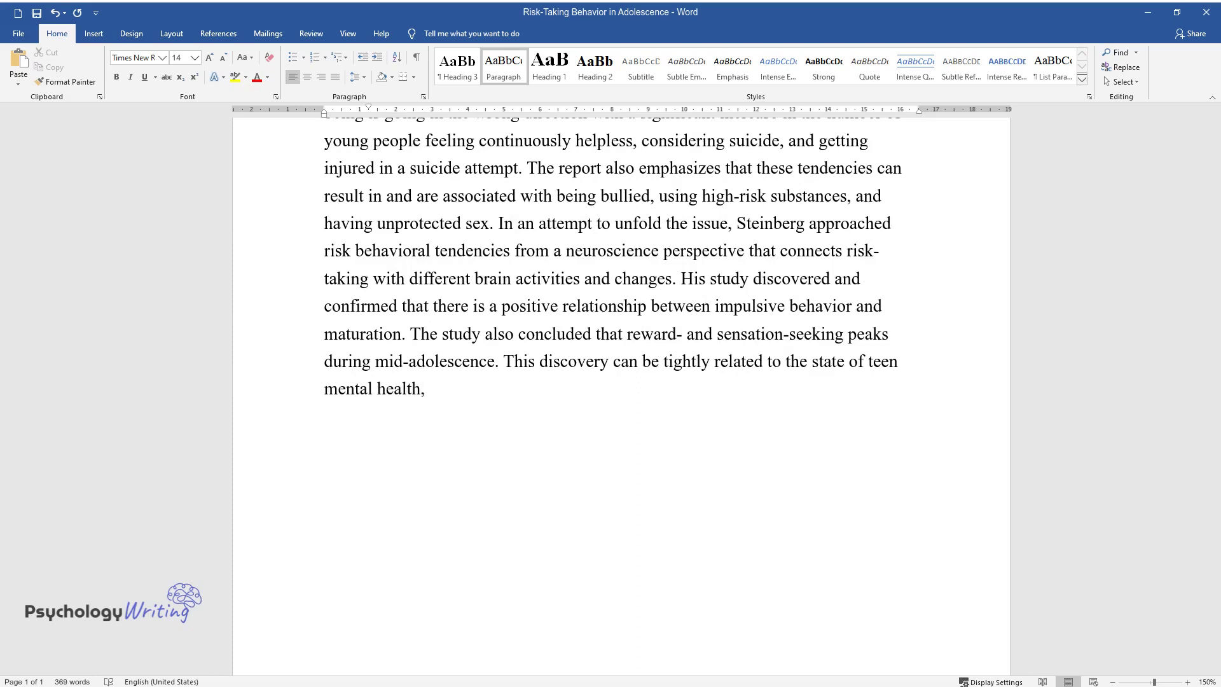
{"action": "type", "text": "r writes that the developi"}
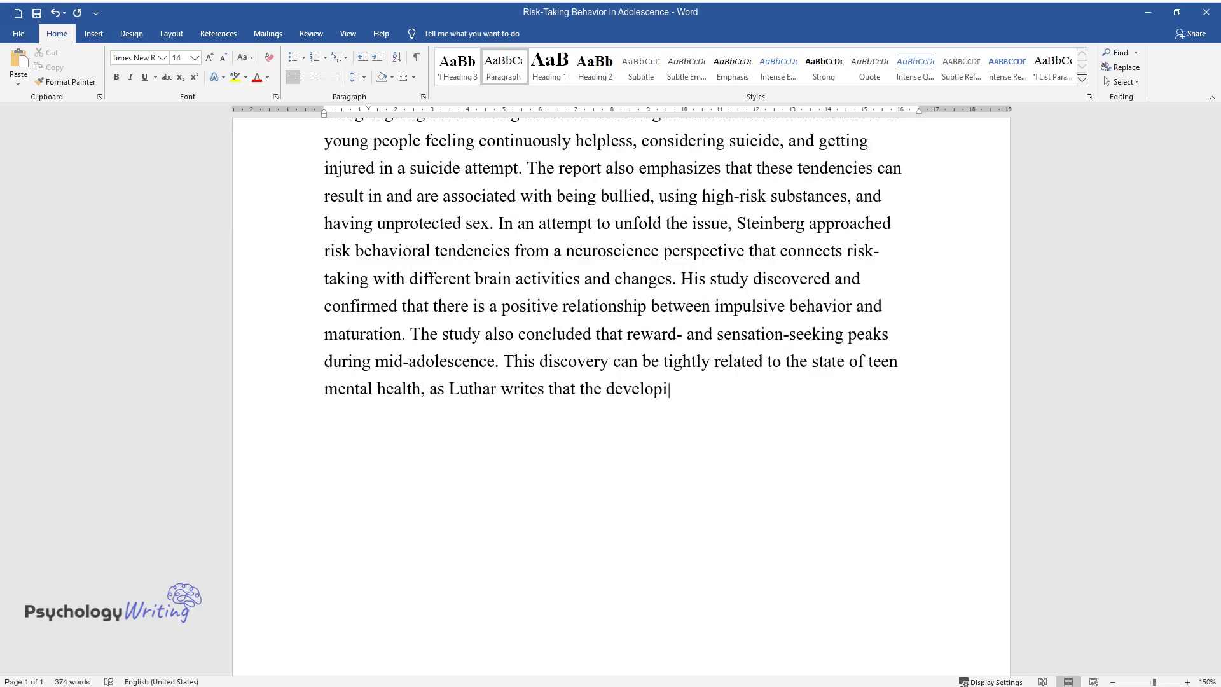
{"action": "type", "text": "ng culture of materialism brings di"}
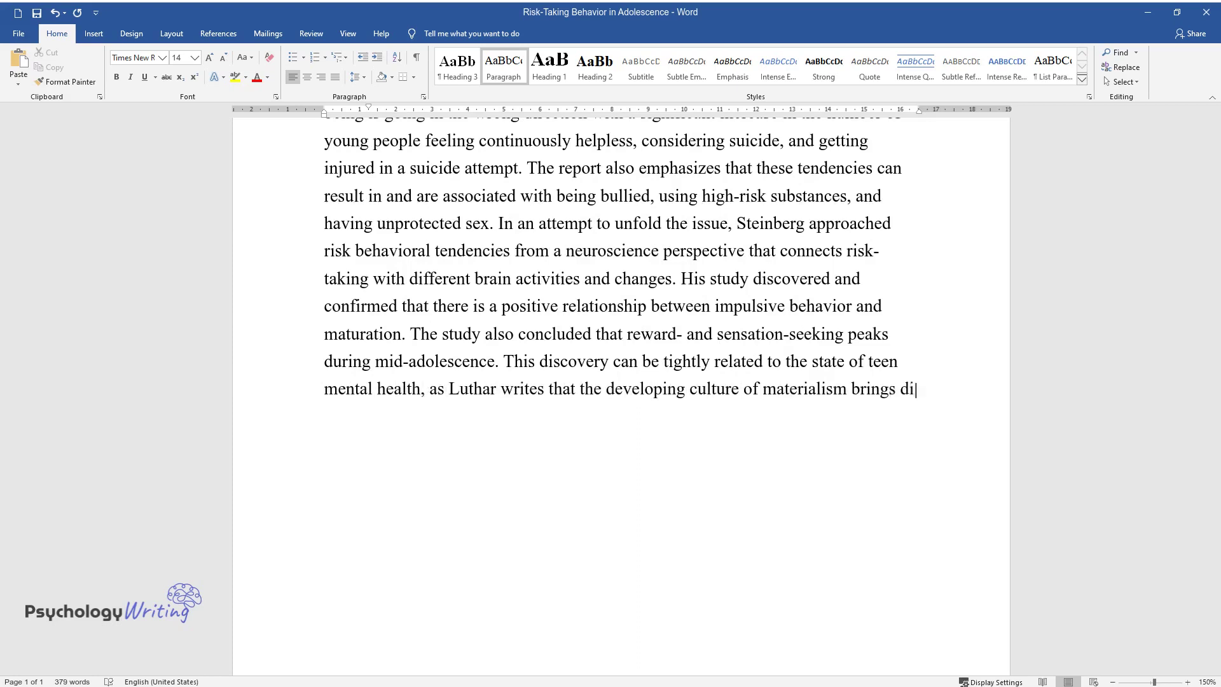
{"action": "type", "text": "stress instead of commonly believed"}
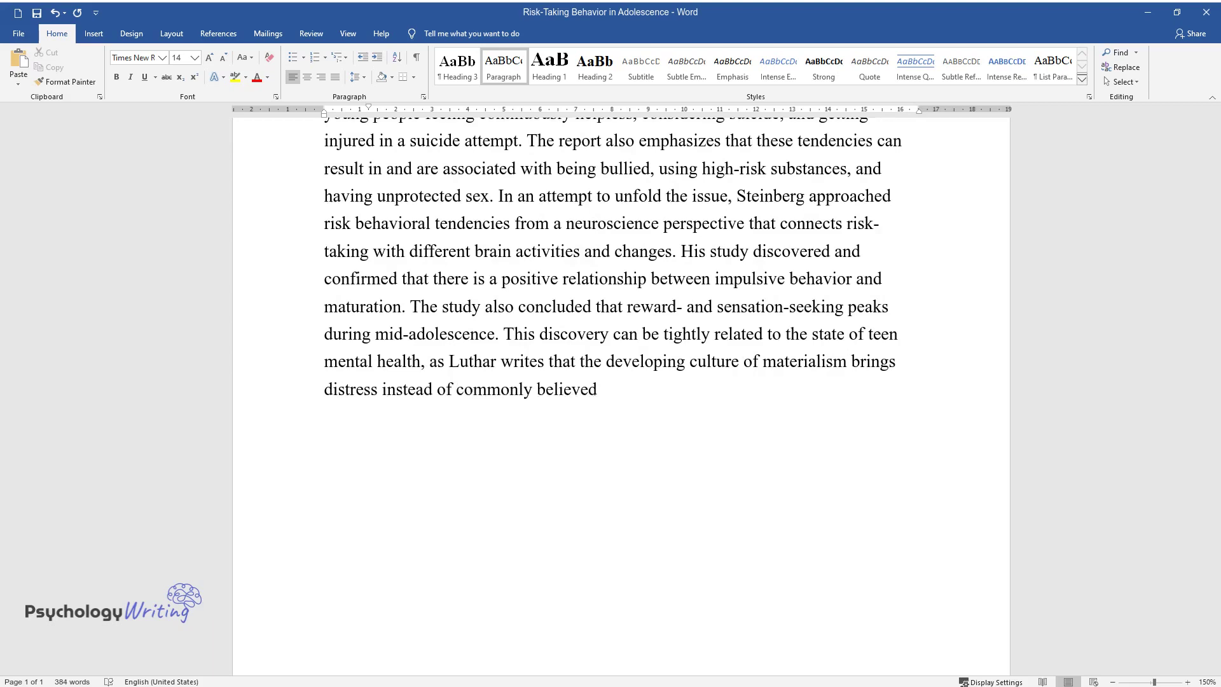
{"action": "type", "text": " happiness. Higher expectations and"}
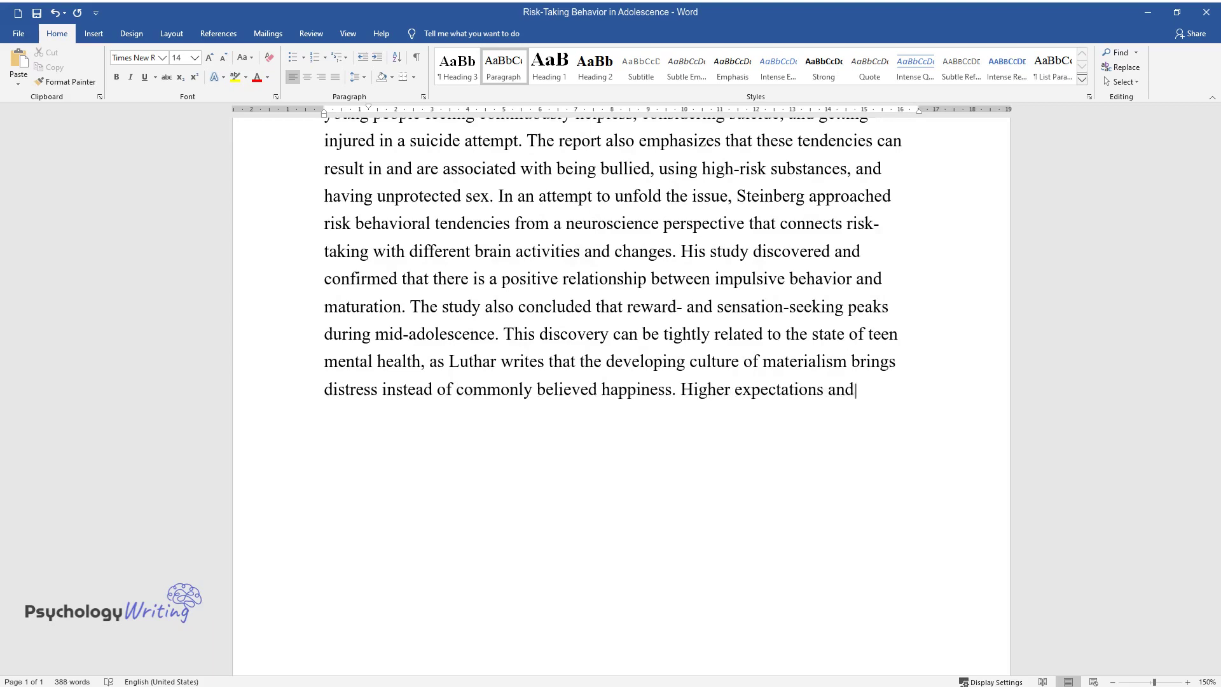
{"action": "type", "text": " the contemporary pursuit of wealth and affluence become a burden on y"}
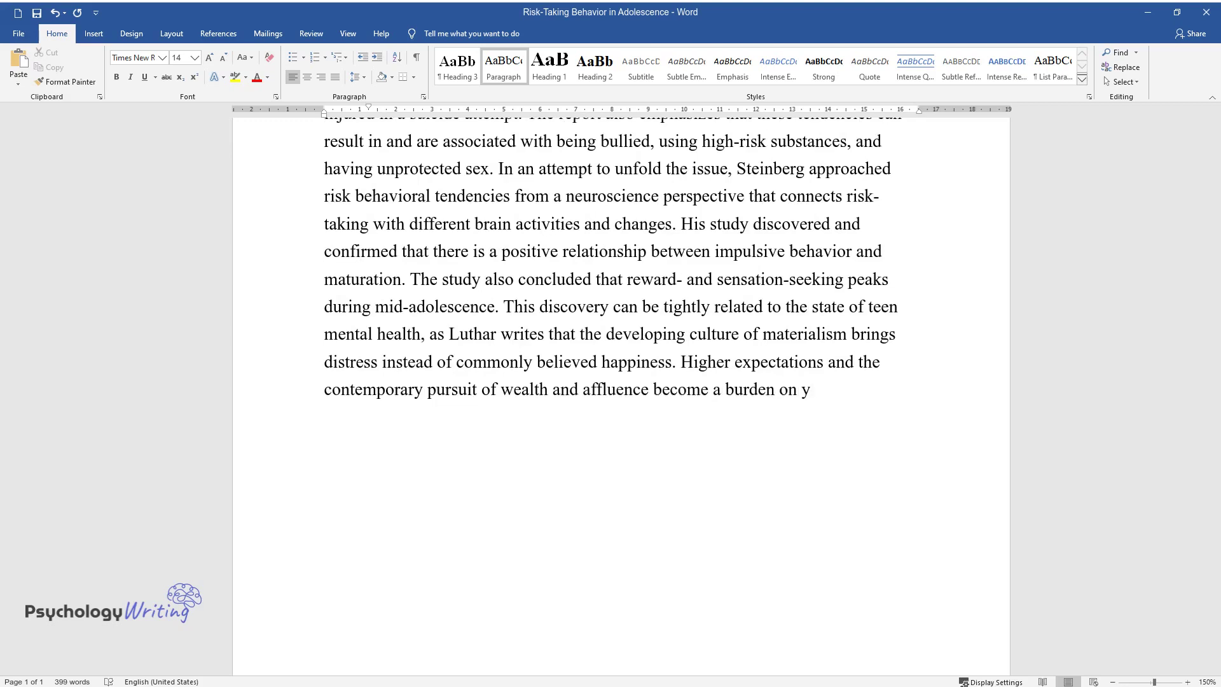
{"action": "type", "text": "outh and can lead to feelings of con"}
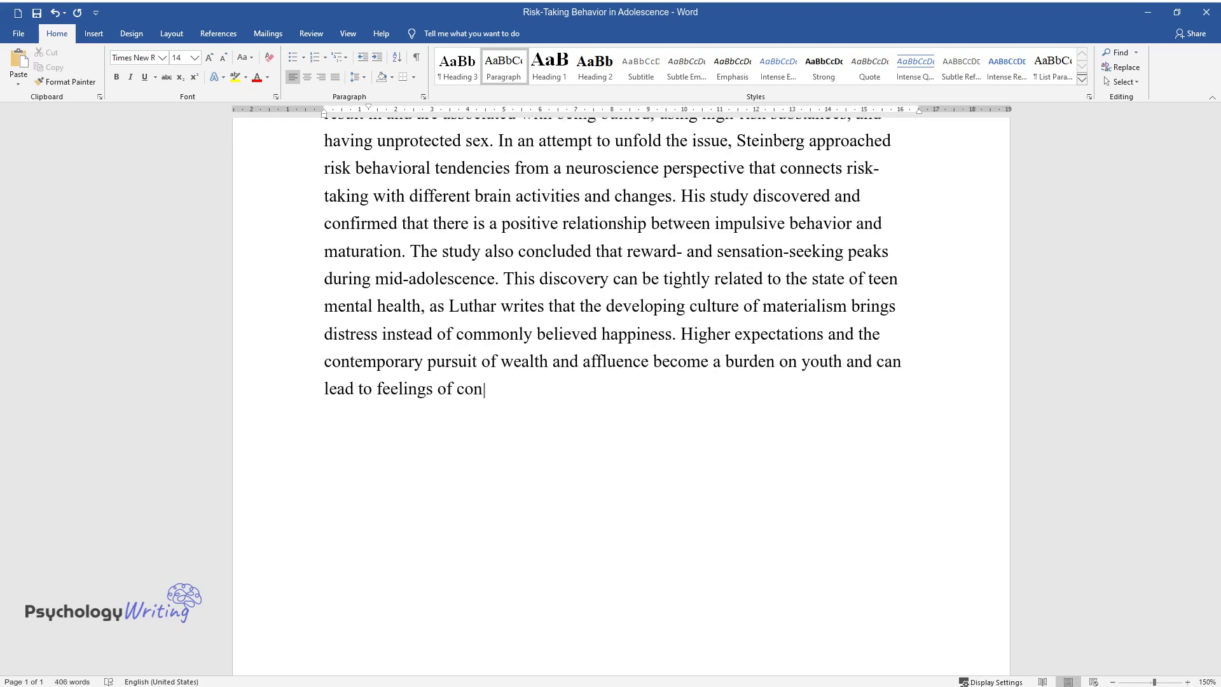
{"action": "type", "text": "tinuous sadness and depression. In"}
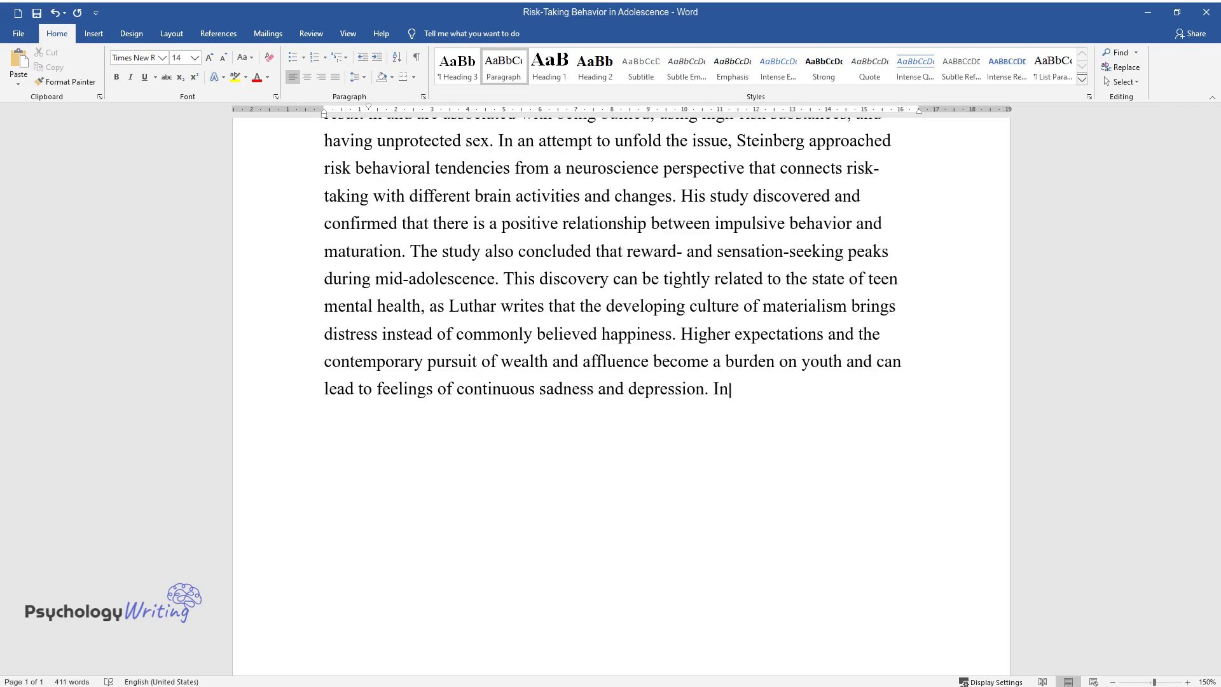
{"action": "type", "text": " turn, this results in suicide plann"}
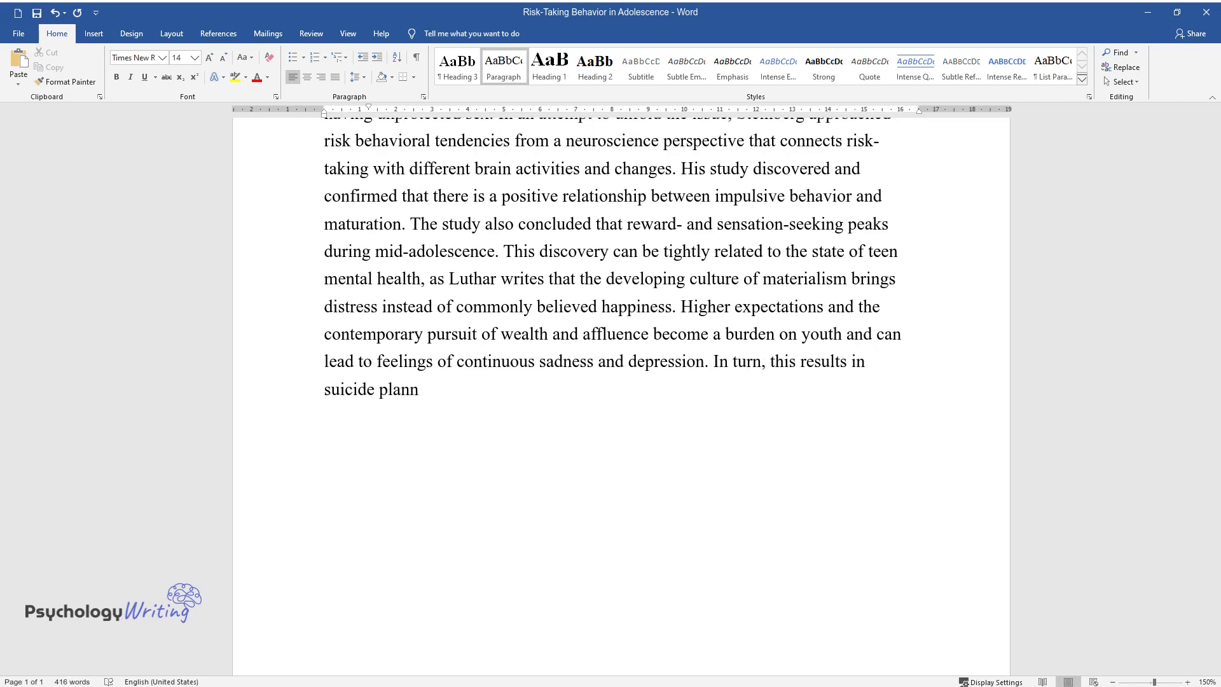
{"action": "type", "text": "ing and ideation increase among ad"}
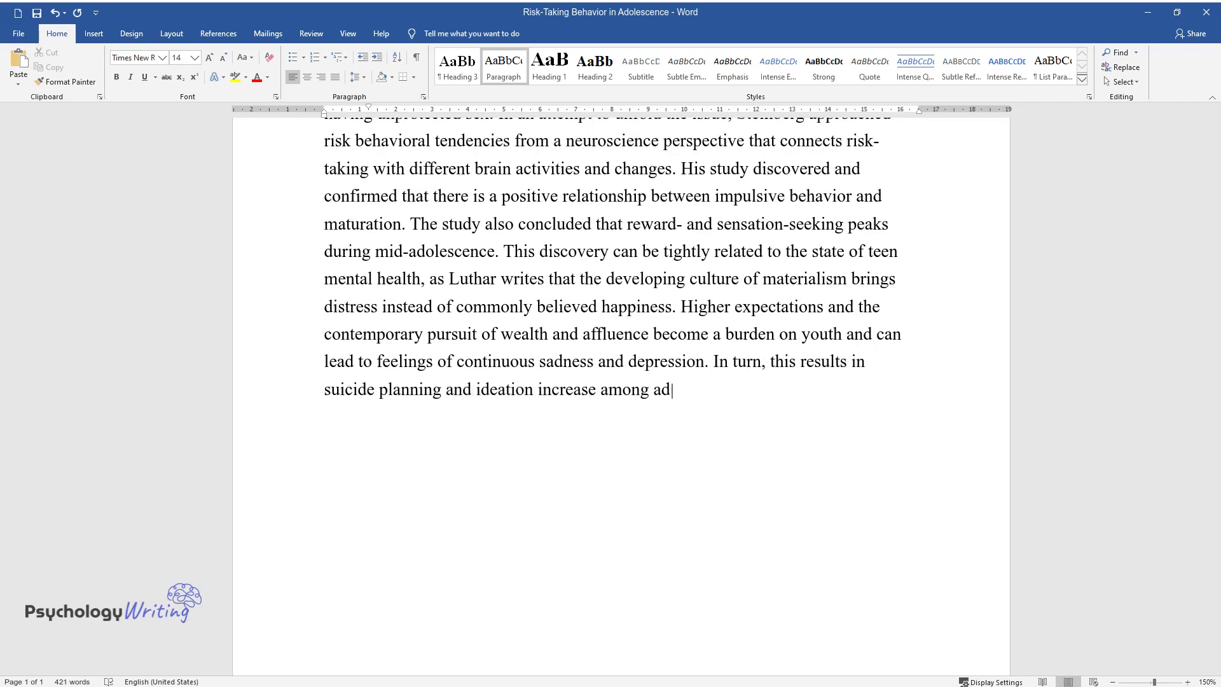
{"action": "type", "text": "olescent communities."}
Start a fourth paragraph beginning 'Deriving from the developing mental health problem…' on drug use
{"action": "key", "text": "Return"}
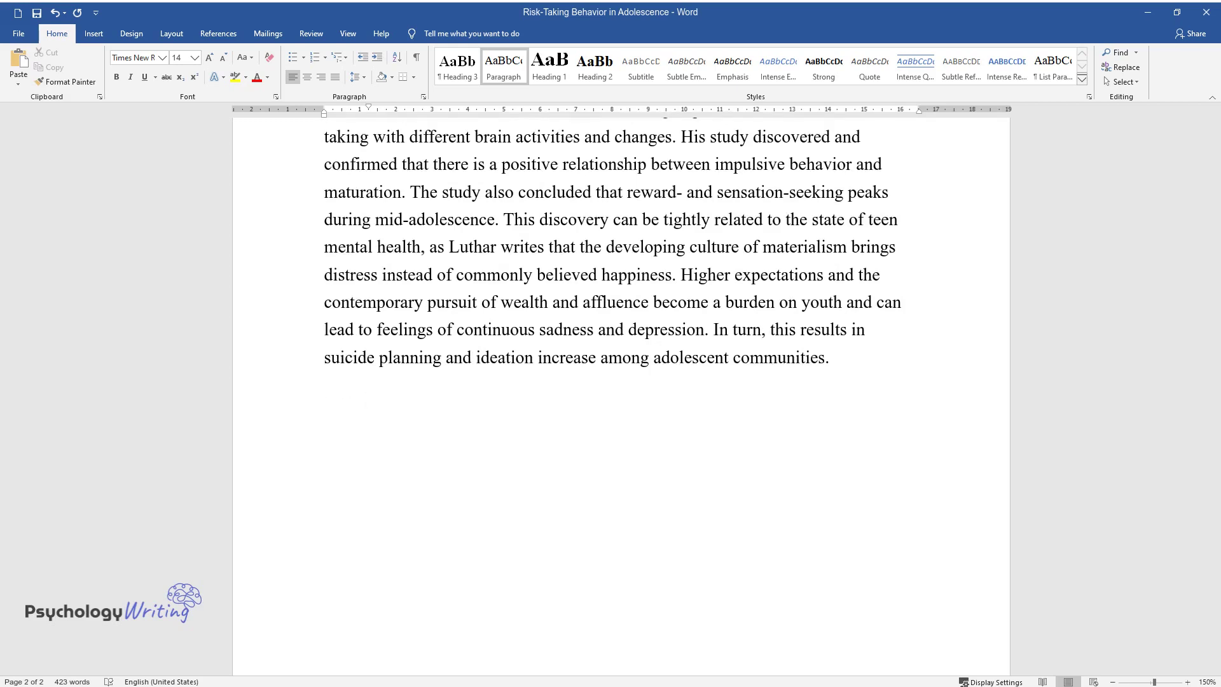
{"action": "type", "text": "Deriving from the developing "}
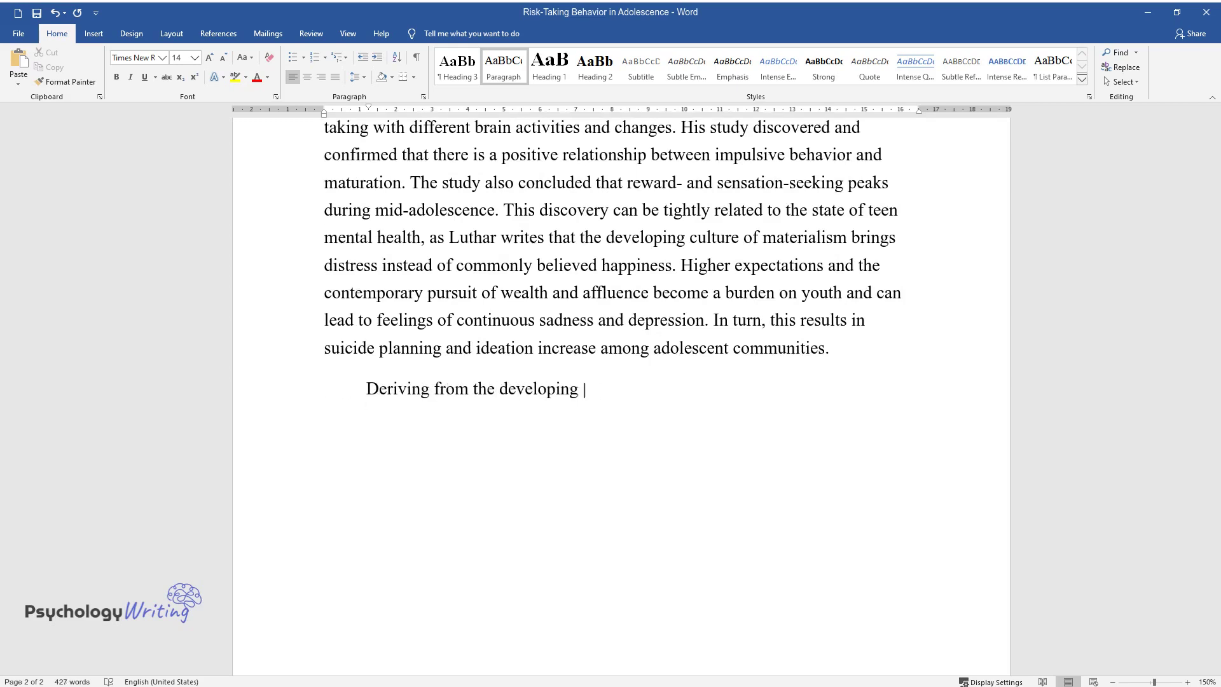
{"action": "type", "text": "mental health problem, the issue "}
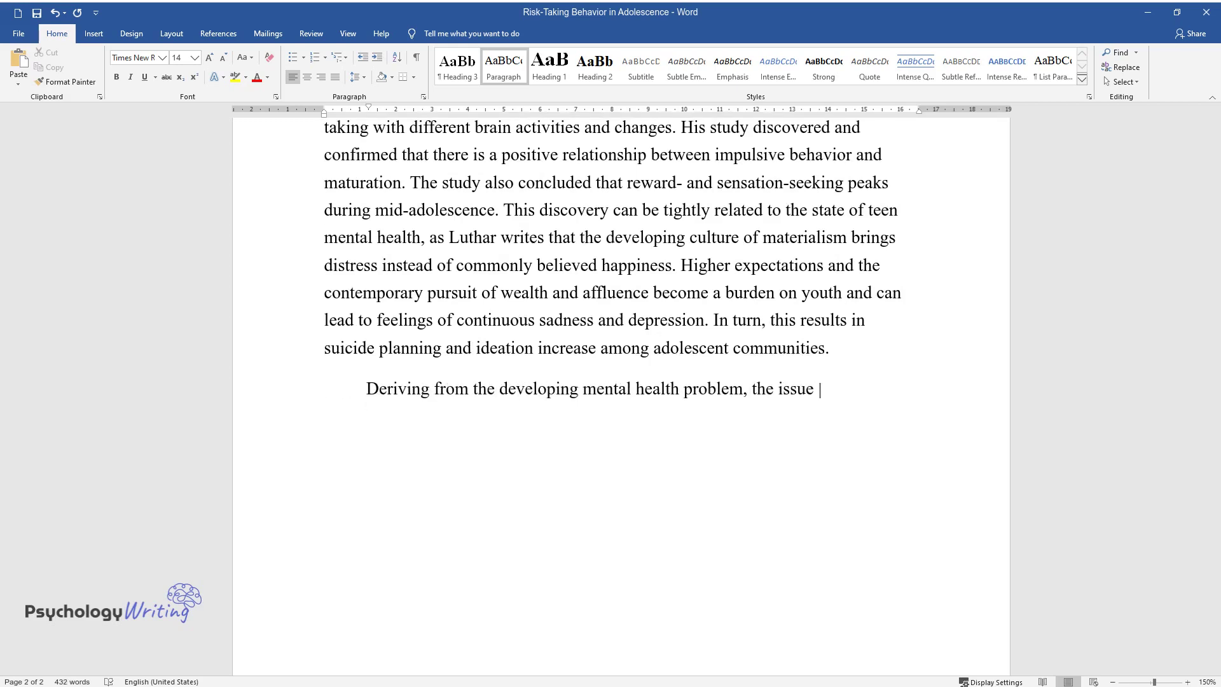
{"action": "type", "text": "of drug use remains and re"}
{"action": "type", "text": "quires a"}
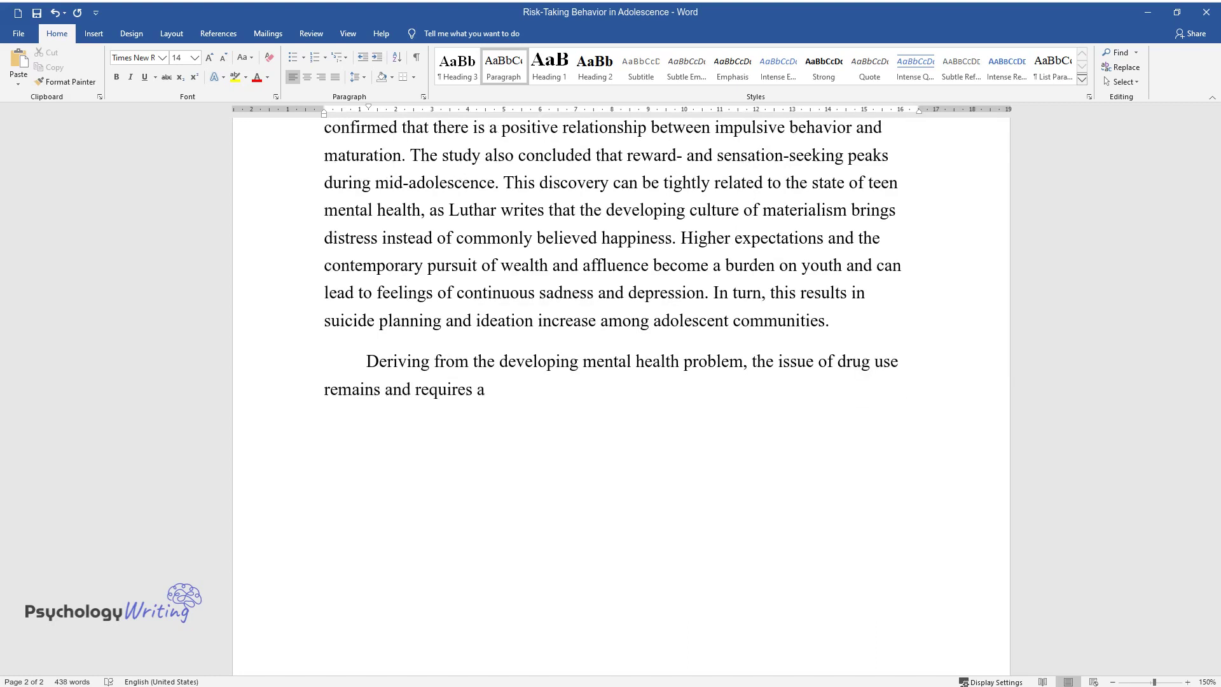
{"action": "type", "text": "ttention. Although the number of "}
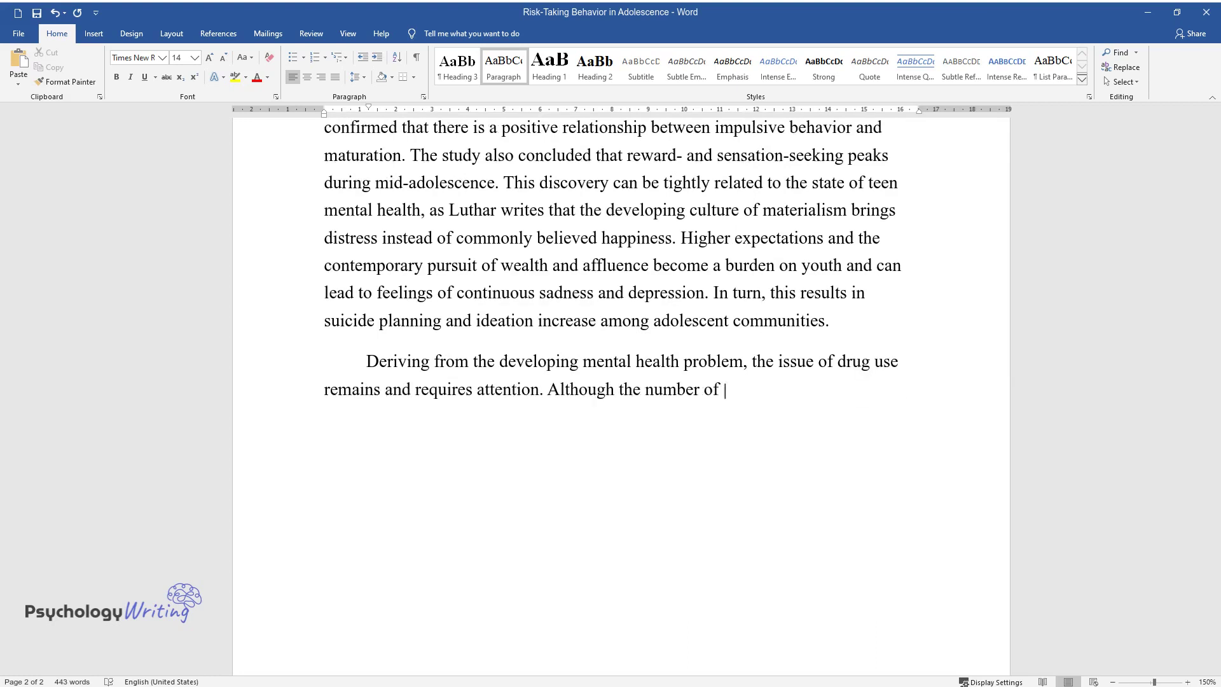
{"action": "type", "text": "young people using high-risk substances an"}
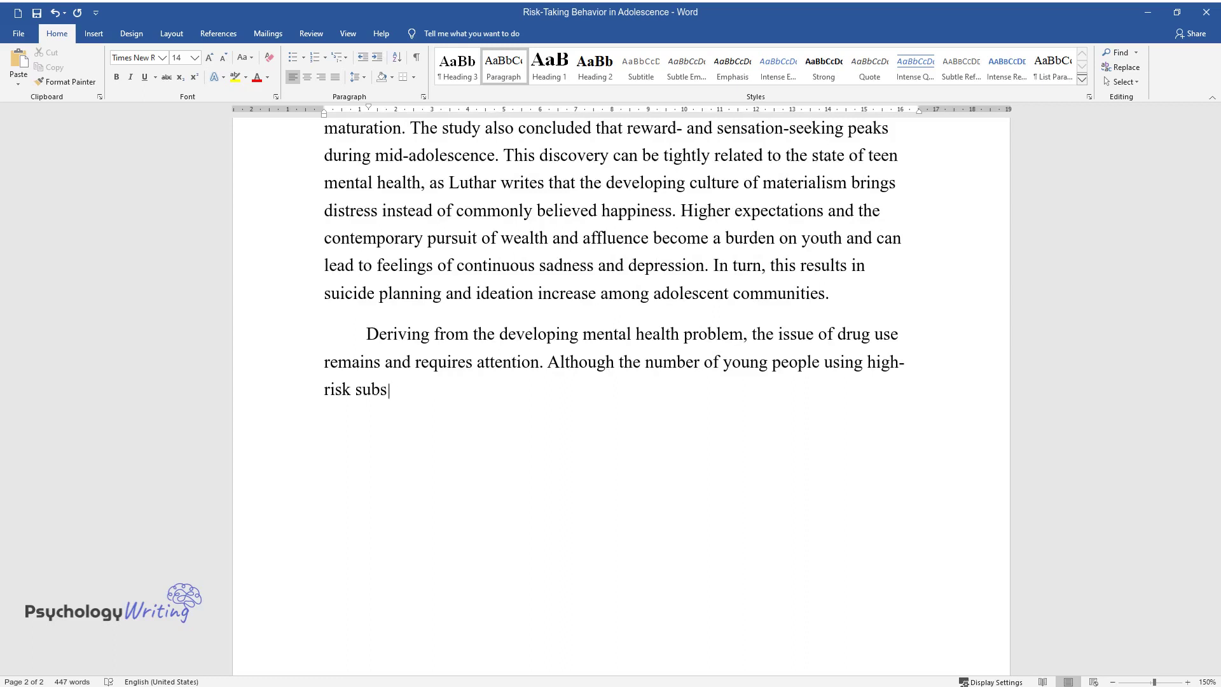
{"action": "type", "text": "d injecting illegal ones"}
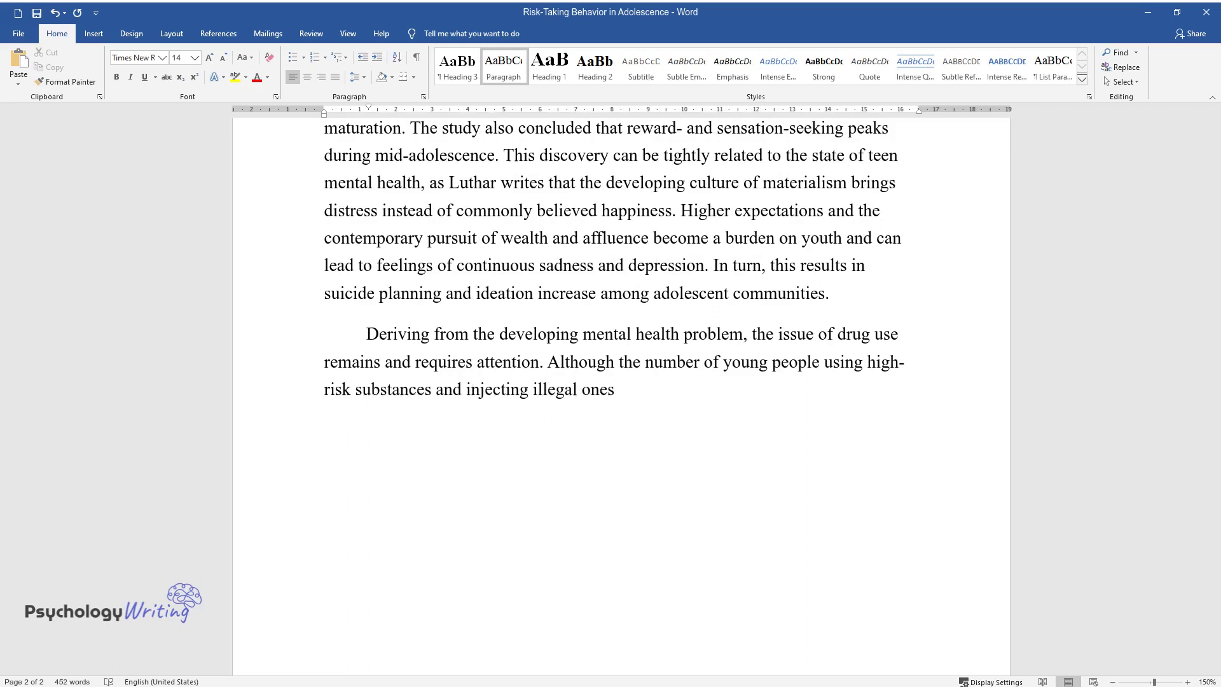
Continue the drug-use paragraph on decreasing substance use and the need for continued education and prevention
{"action": "type", "text": "is decreasing, work on education "}
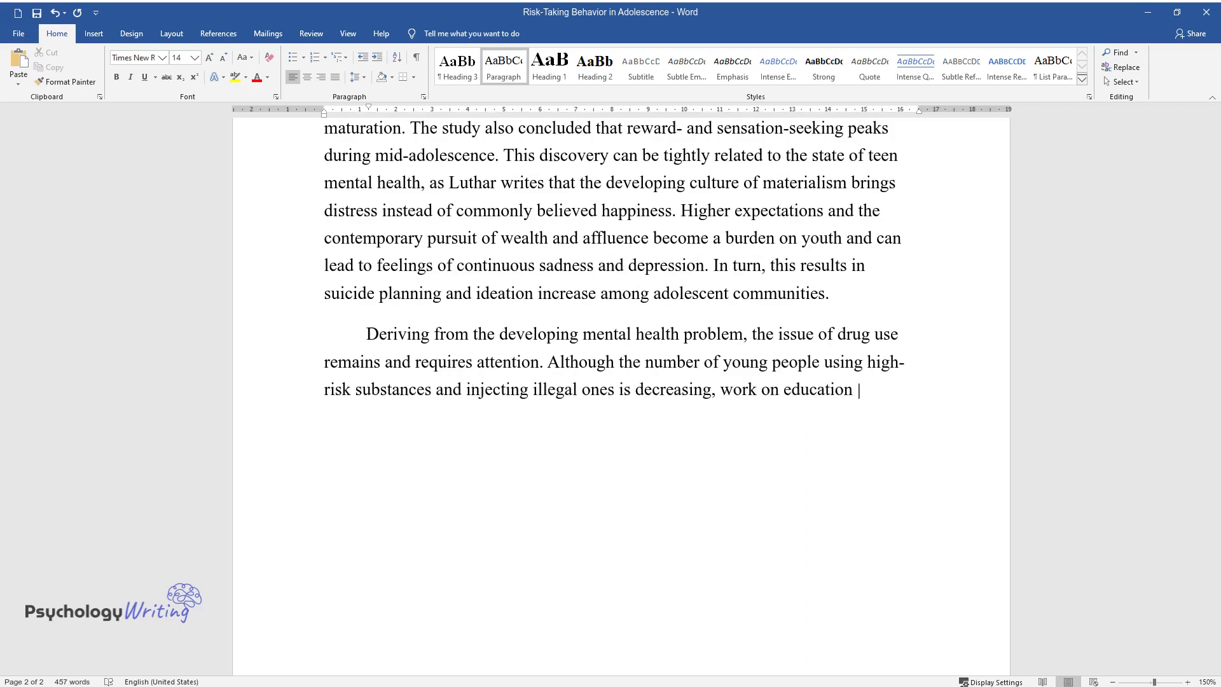
{"action": "type", "text": "and use prevention must continue."}
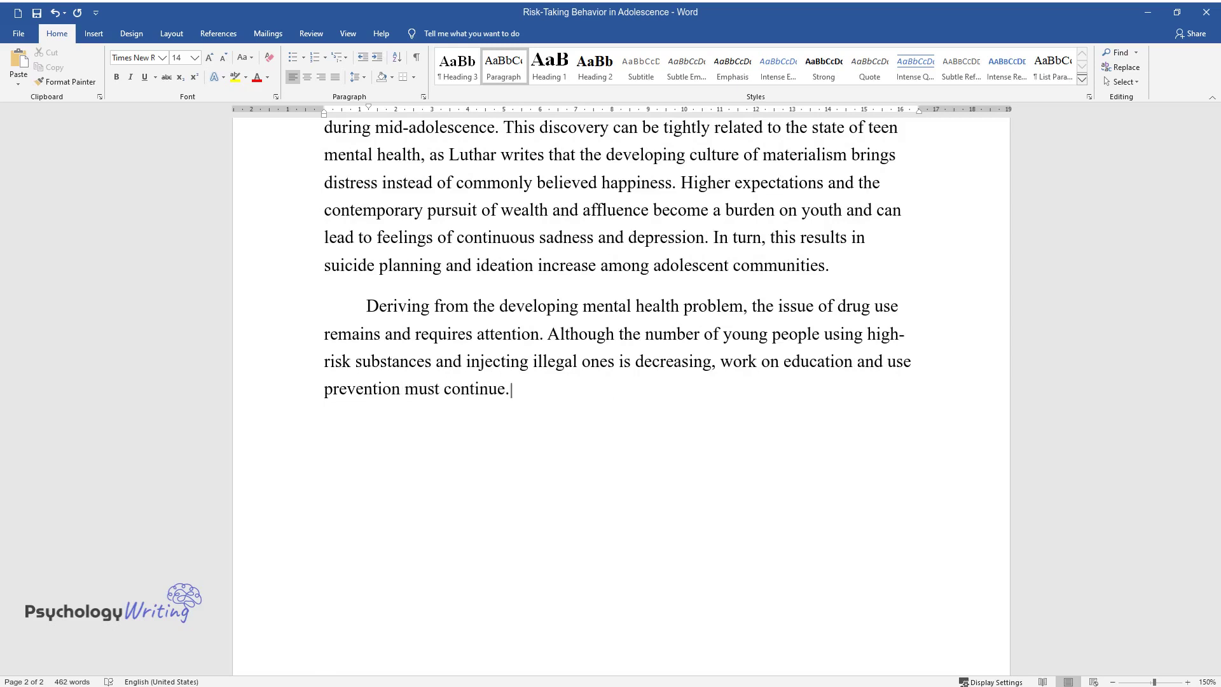
{"action": "type", "text": " The report also states that \"subs"}
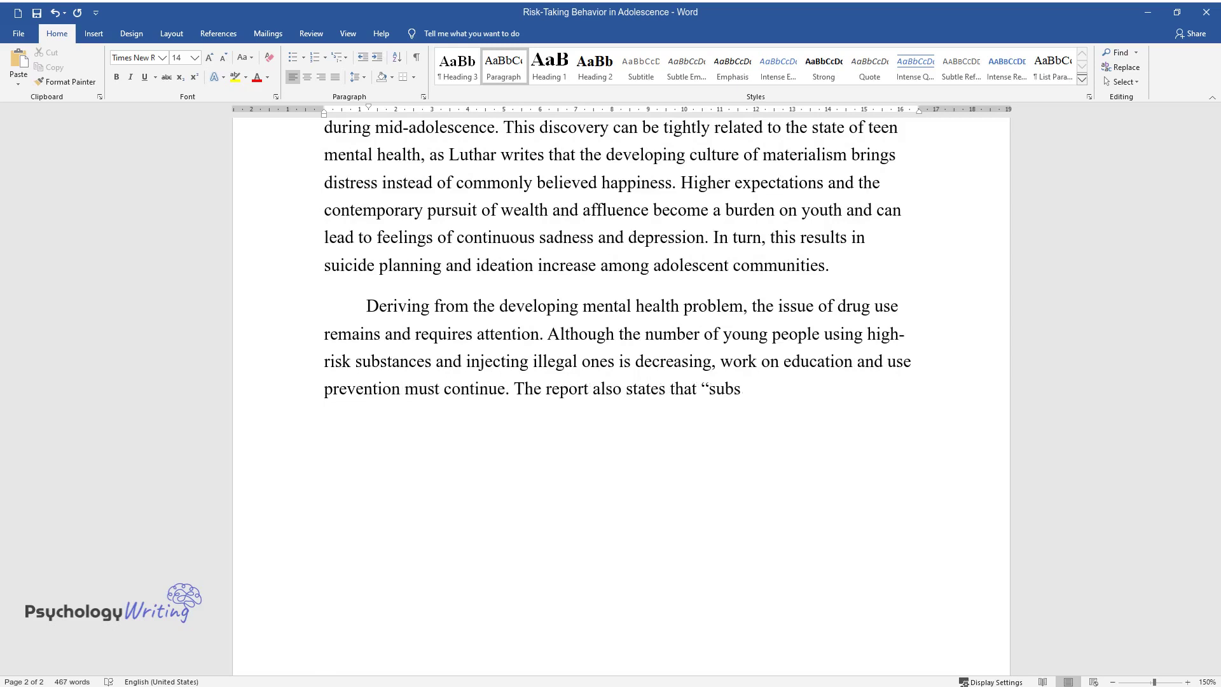
{"action": "type", "text": "tance use during adolesce"}
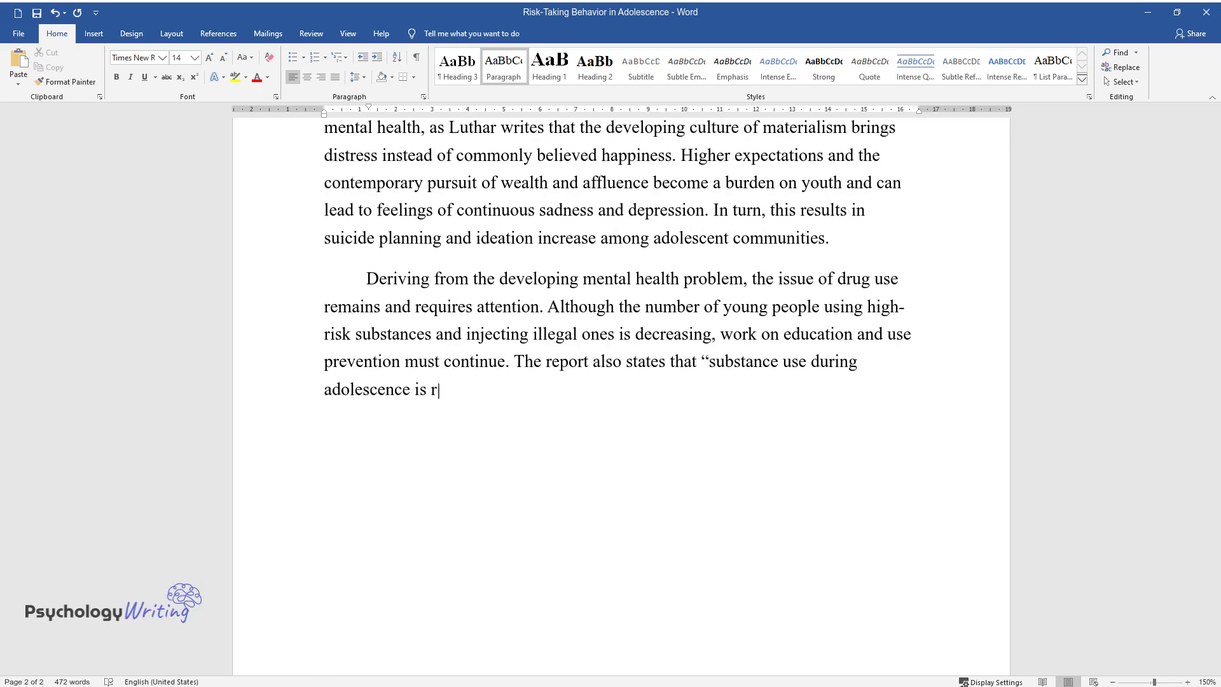
{"action": "type", "text": "nce is related to a wide variety of negat"}
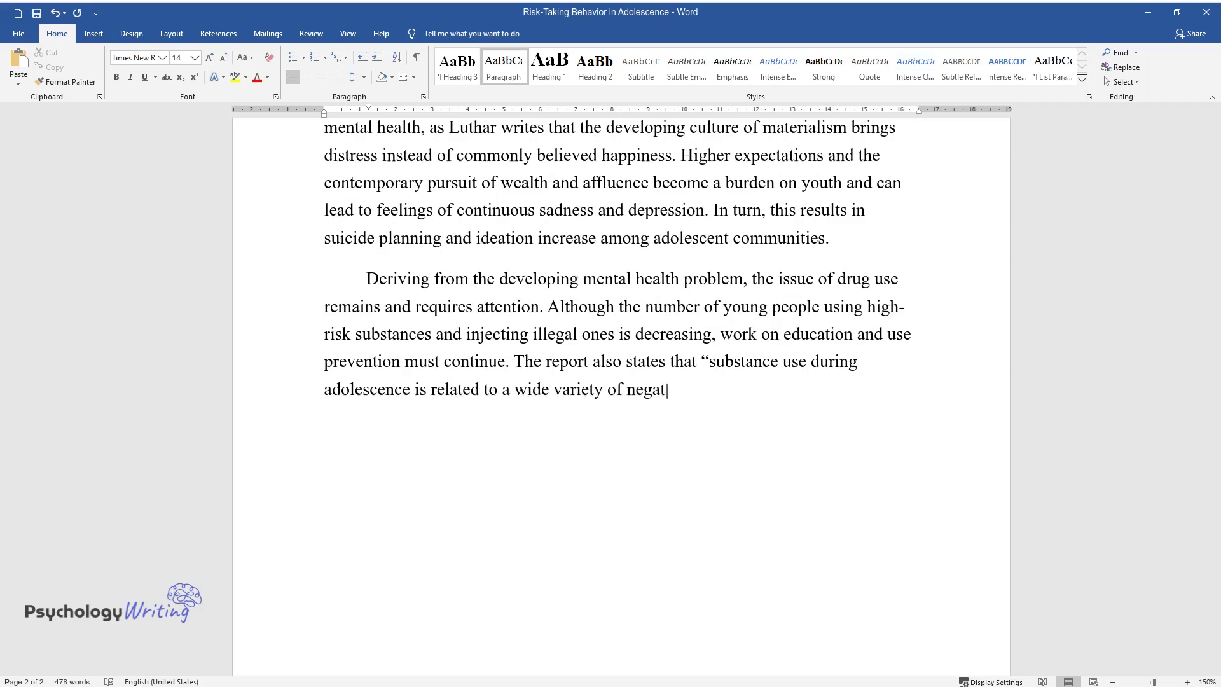
{"action": "type", "text": "ive outcomes, such as STDs, including HIV\". Simila"}
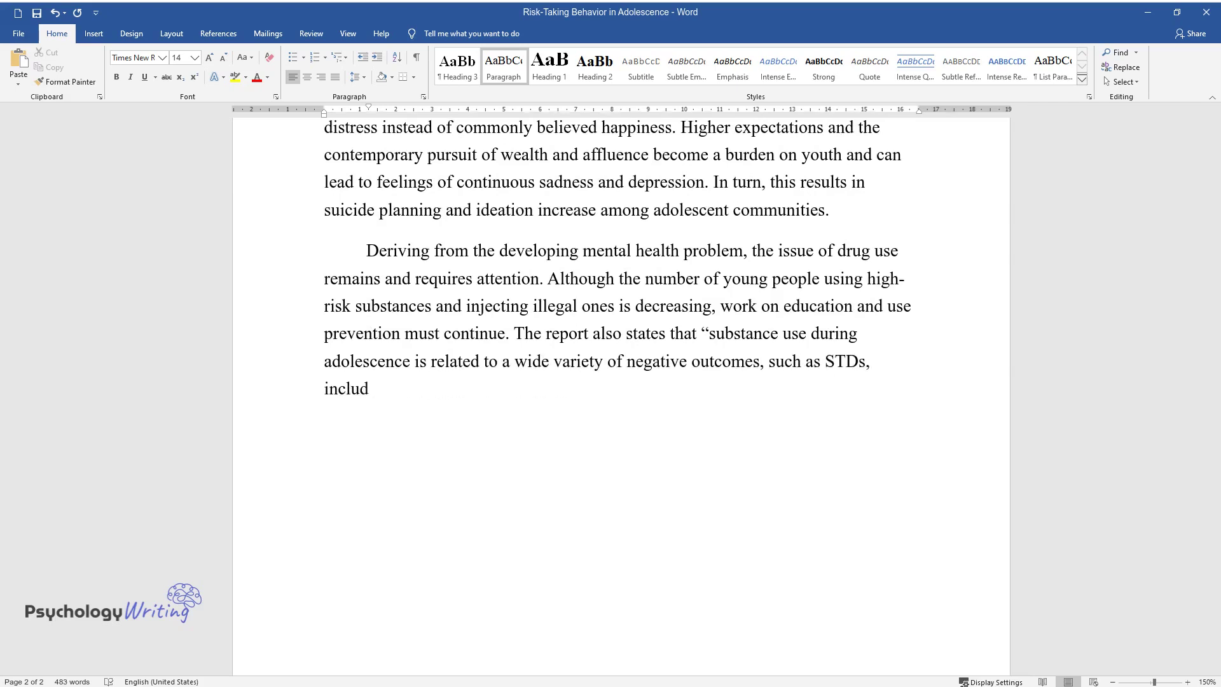
{"action": "type", "text": "r to increasing m"}
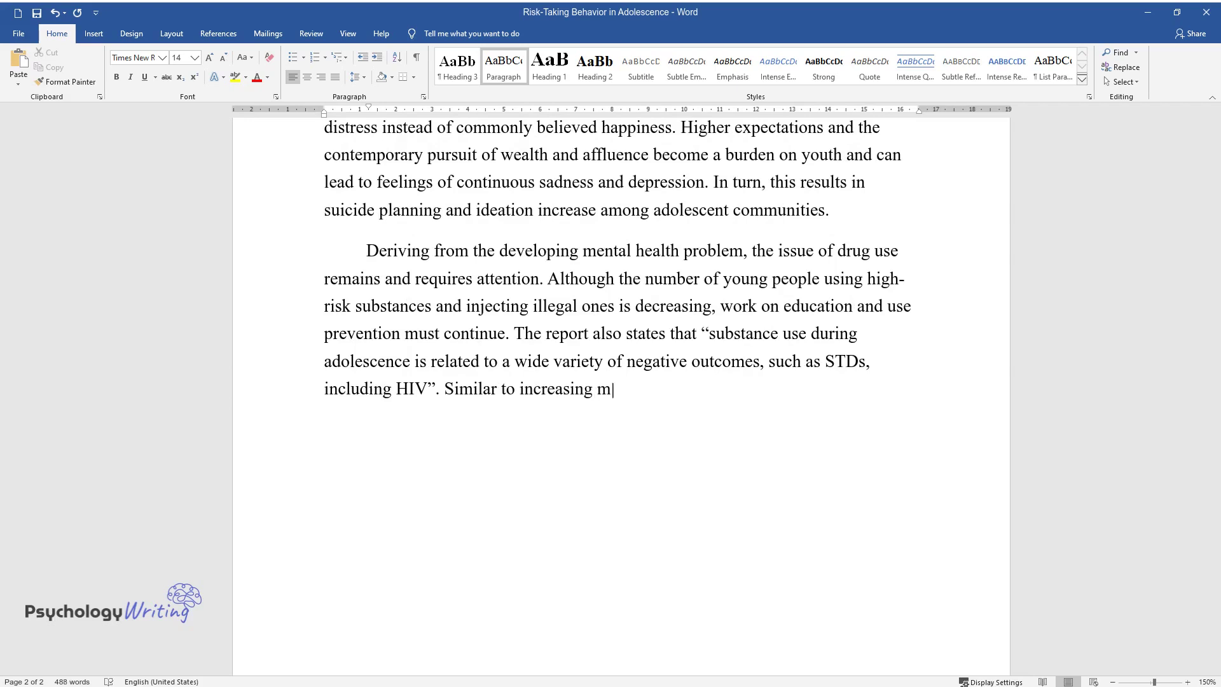
{"action": "type", "text": "ental health and depression rates"}
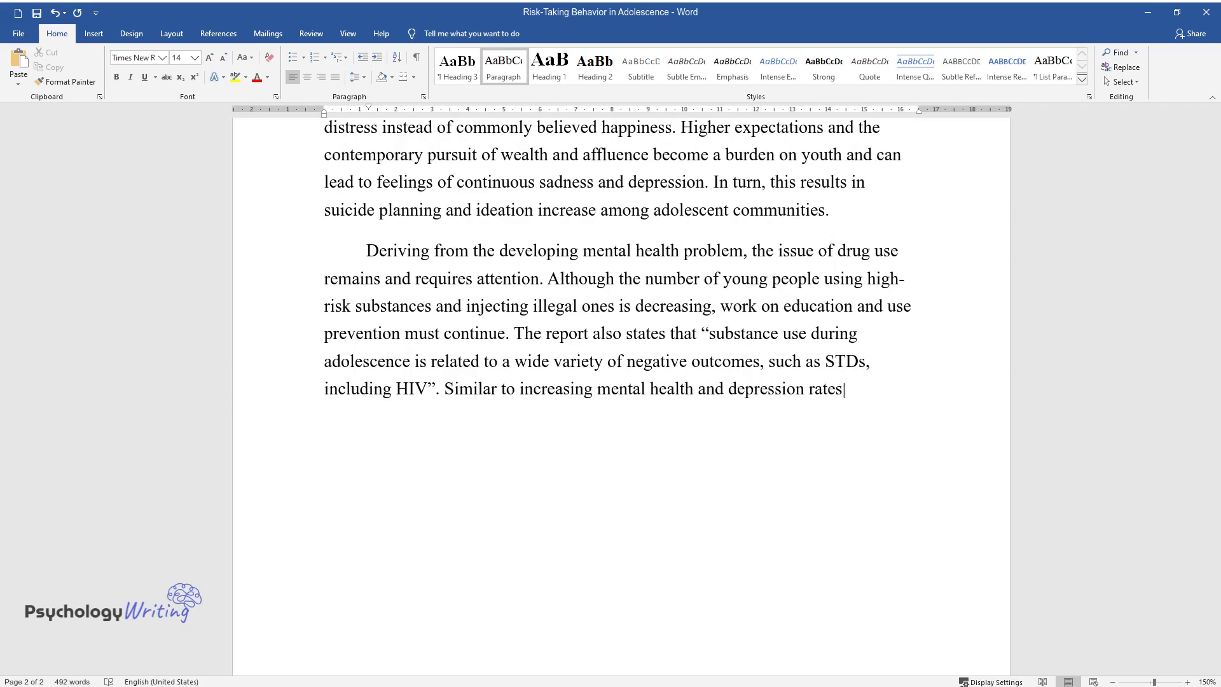
{"action": "type", "text": ", the problem of drug use"}
{"action": "type", "text": ", such as"}
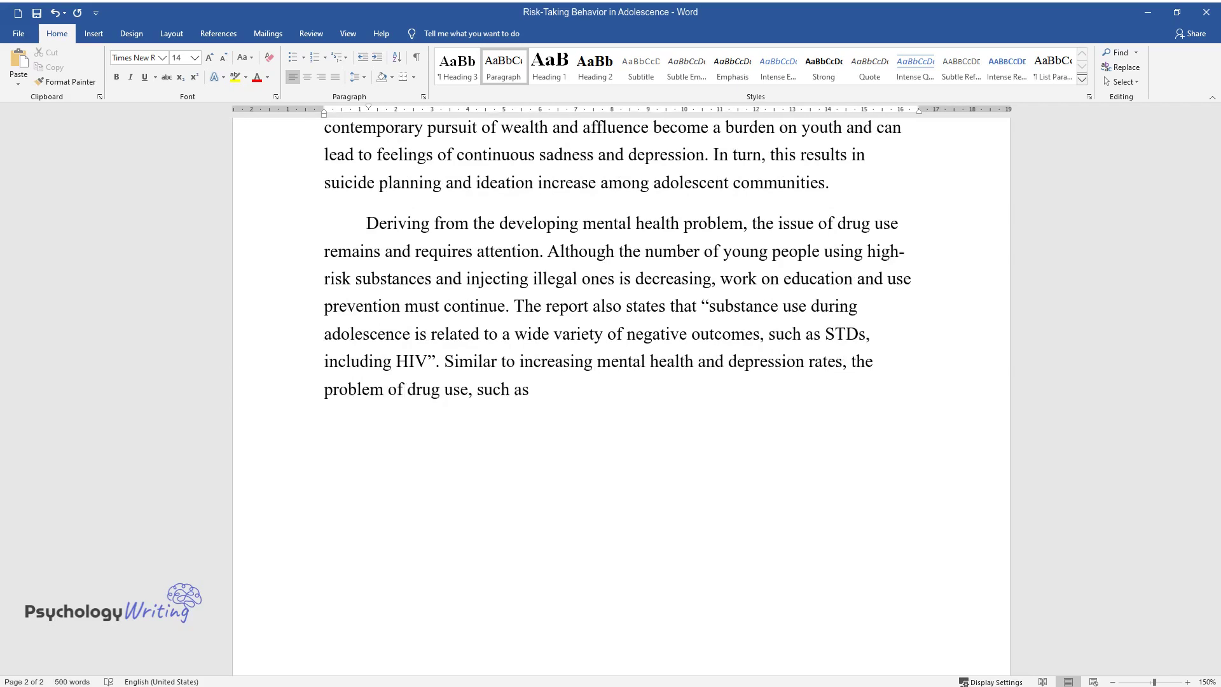
{"action": "type", "text": " “cocaine, inhalants, heroin, met"}
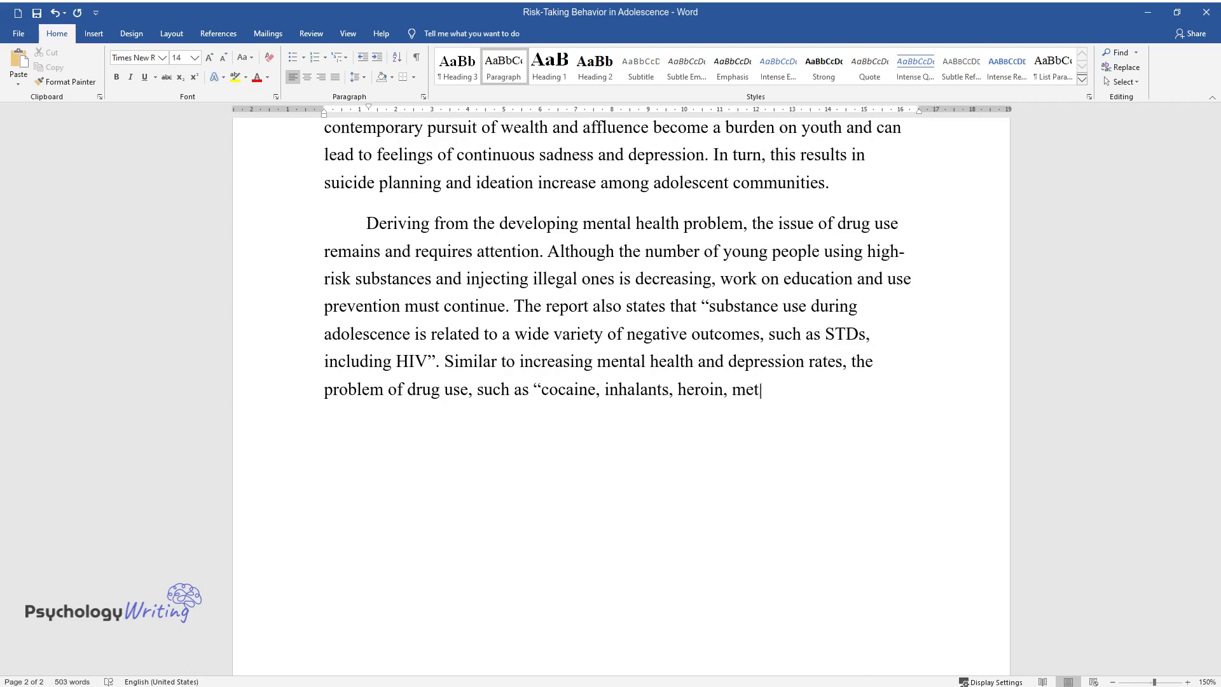
{"action": "type", "text": "hamphetamines, hallucinogens, or "}
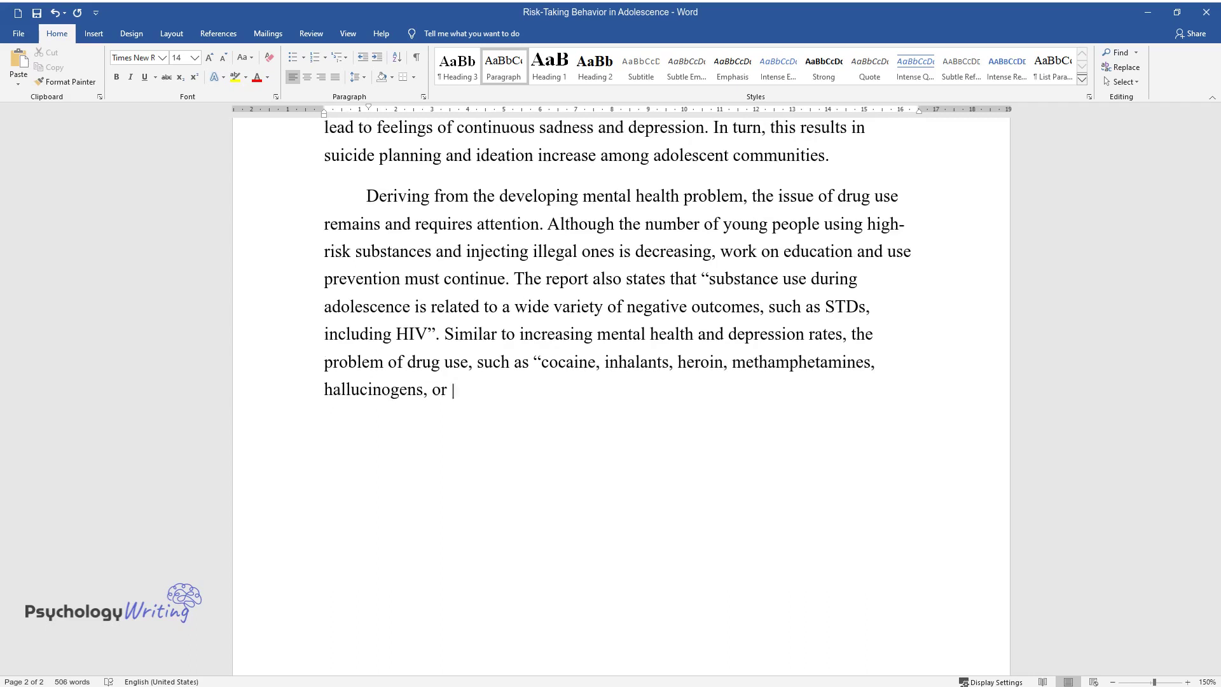
{"action": "type", "text": "ecstasy” can be related to the rew"}
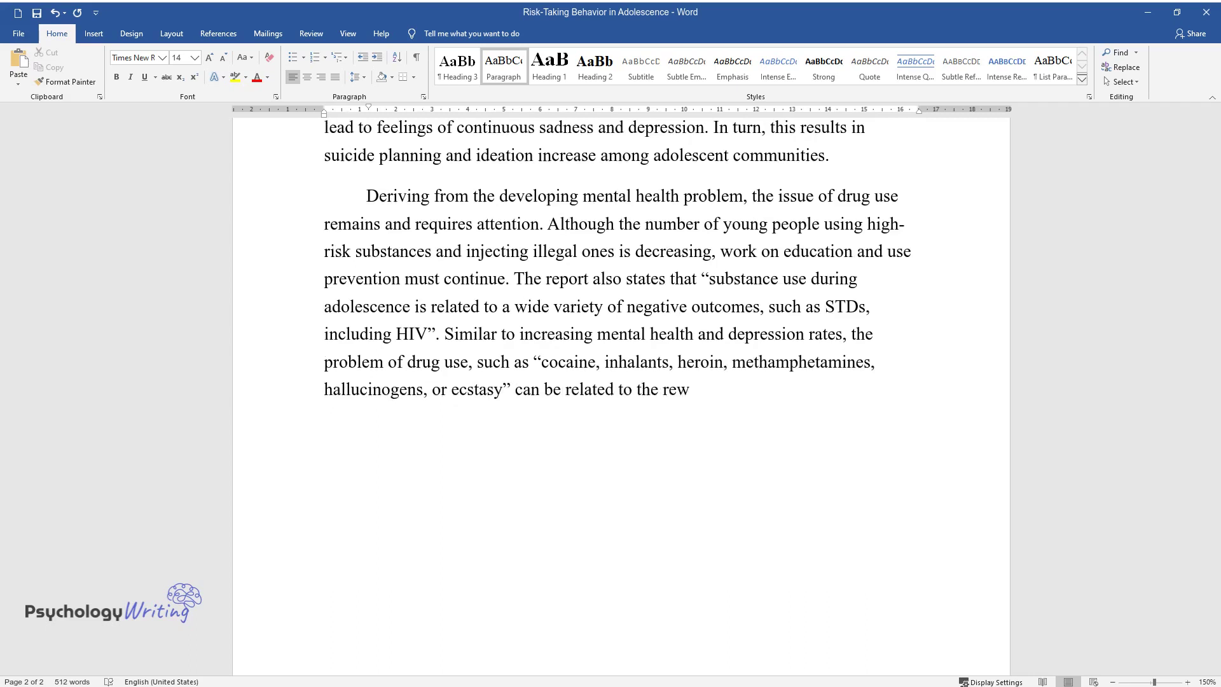
{"action": "type", "text": "ard-seeking and impulsive behavio"}
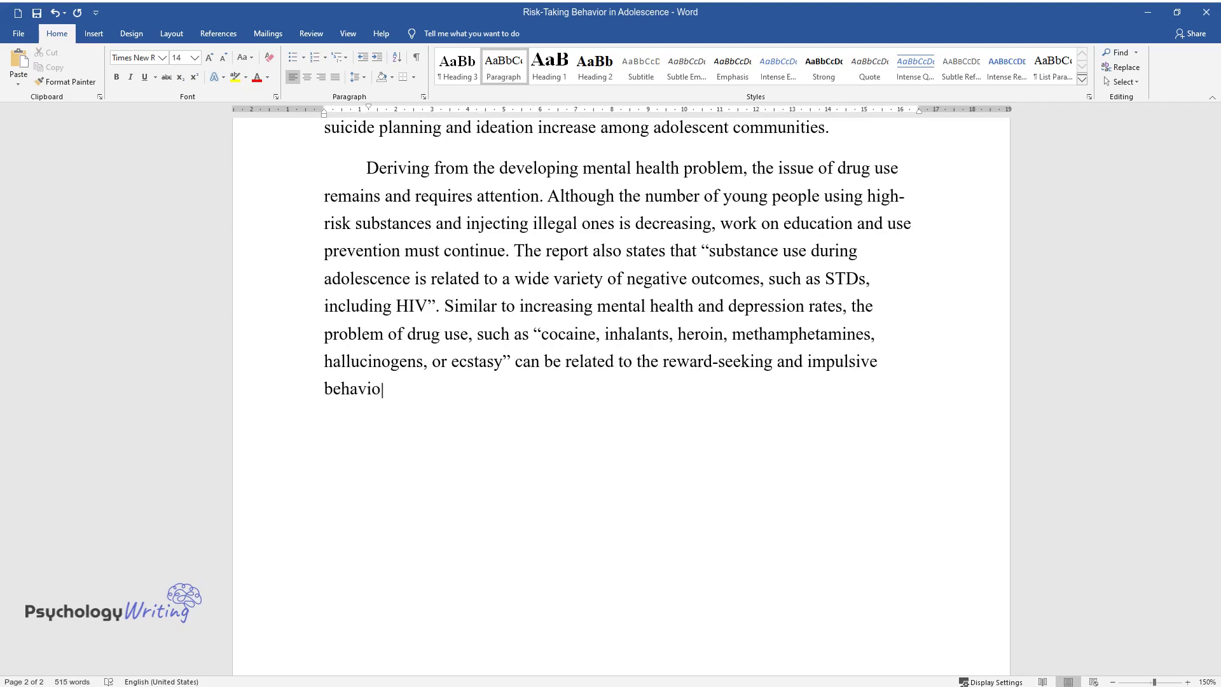
{"action": "type", "text": "r among teens. Luther also writes"}
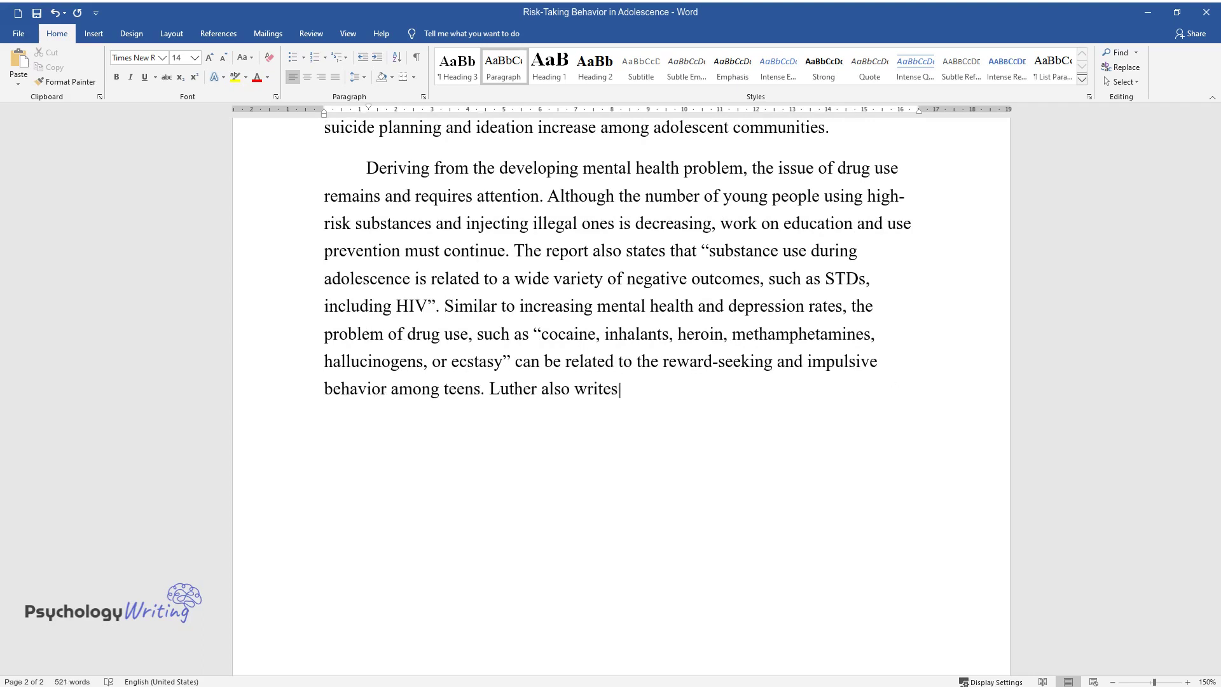
{"action": "type", "text": " that substance use is more common"}
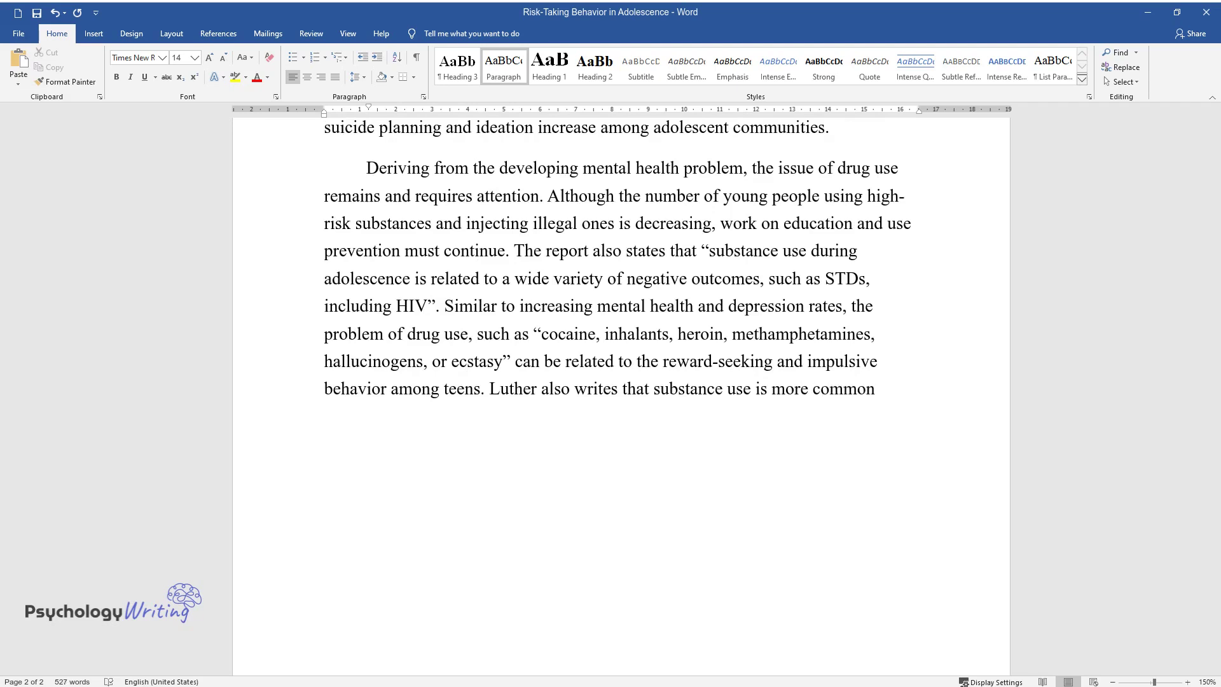
{"action": "type", "text": " among adolescents from wealthier"}
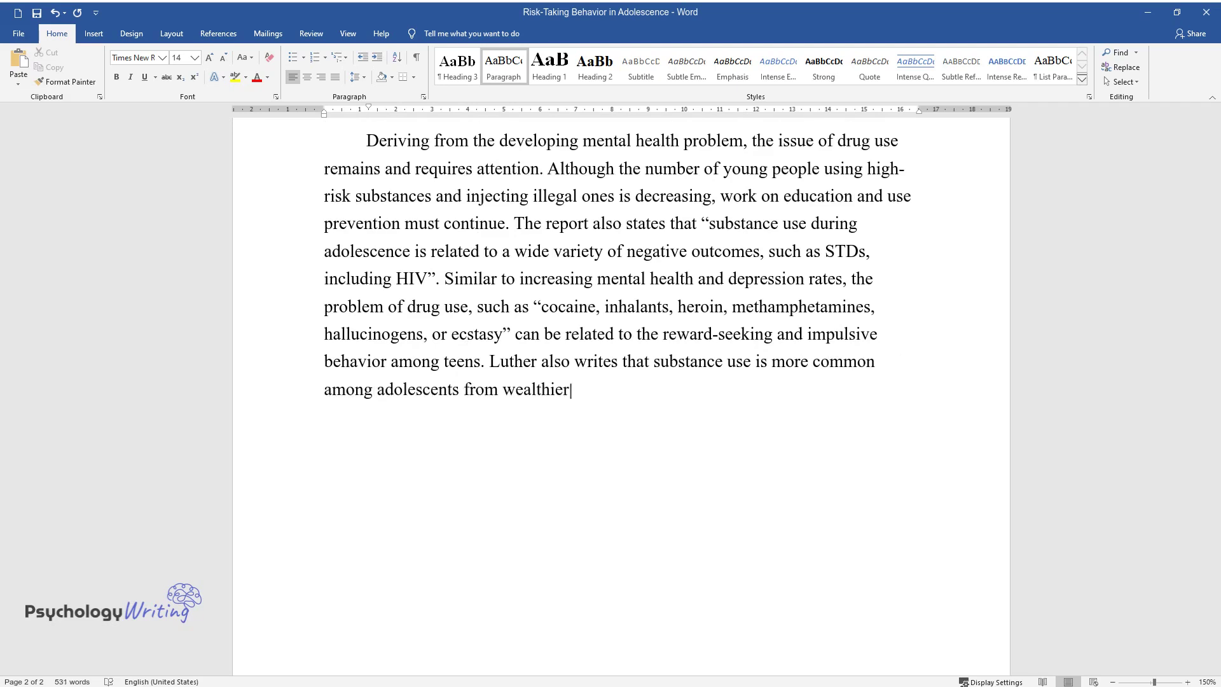
{"action": "type", "text": " communities compared to their lo"}
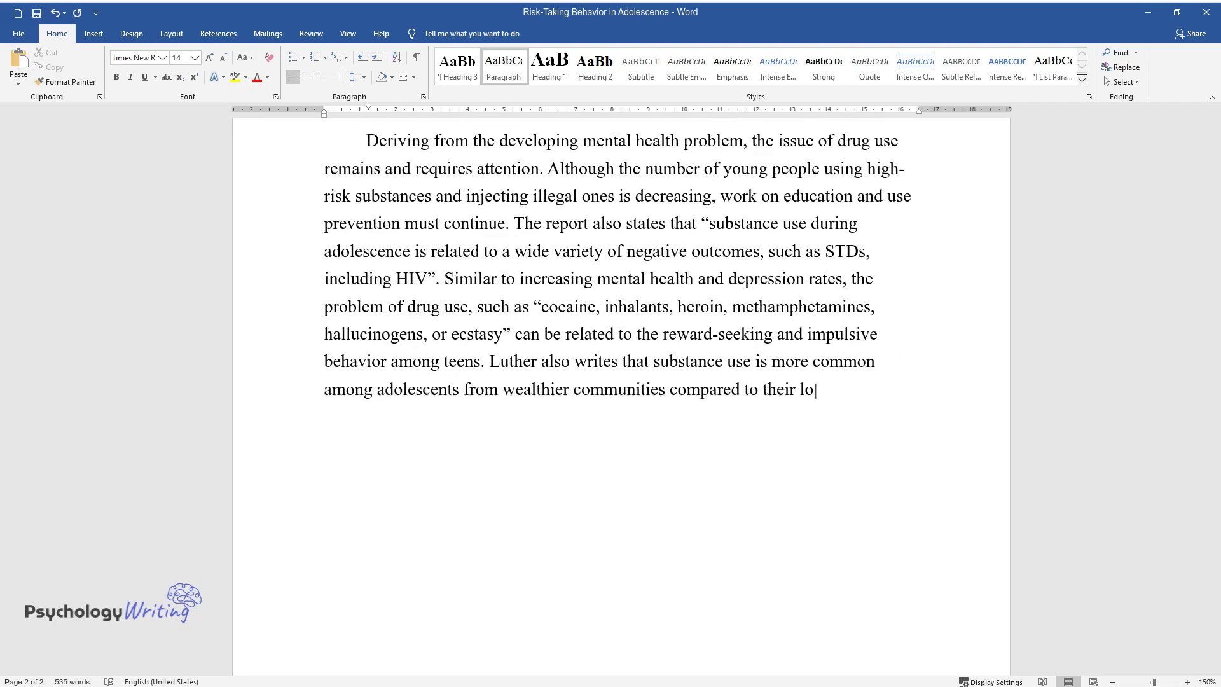
{"action": "type", "text": "w-income counterparts. The develop"}
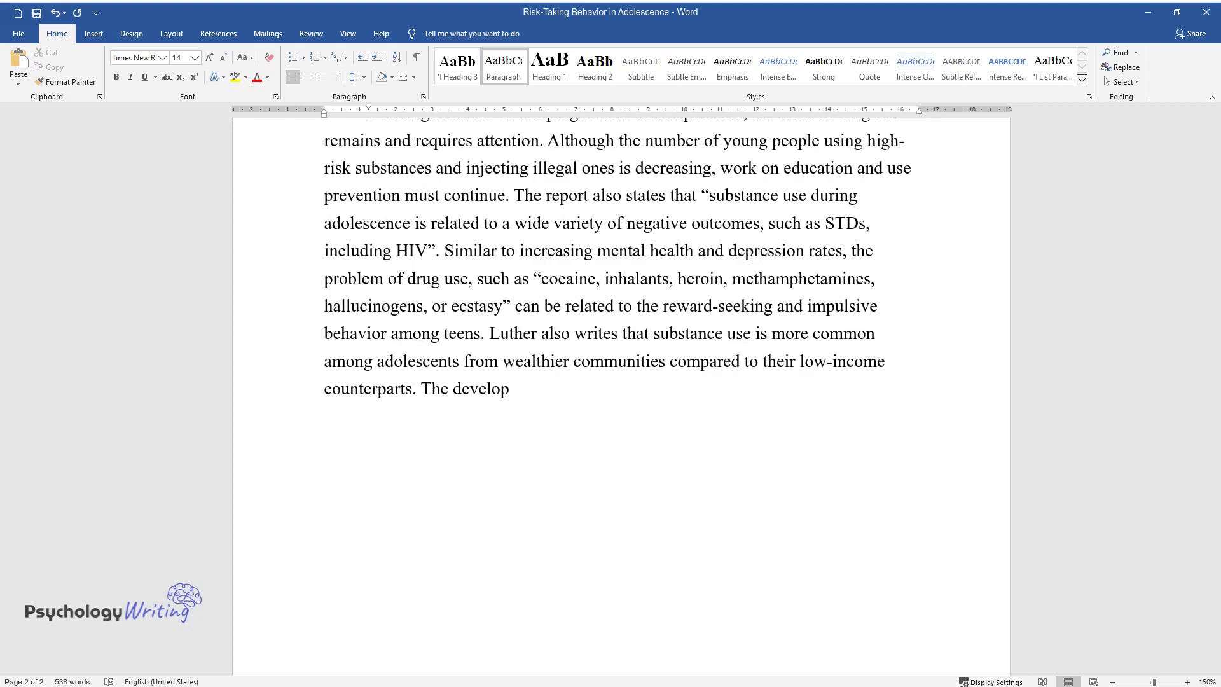
{"action": "type", "text": "ing socioeconomic environments af"}
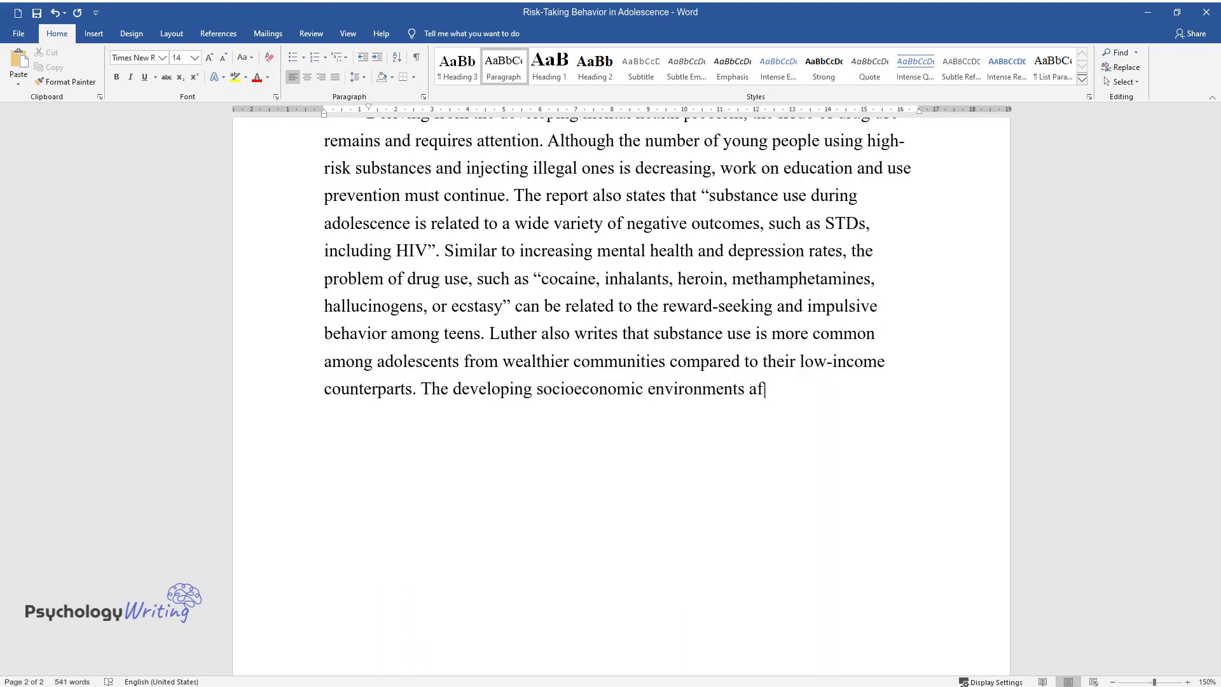
{"action": "type", "text": "fect young populations, both ment"}
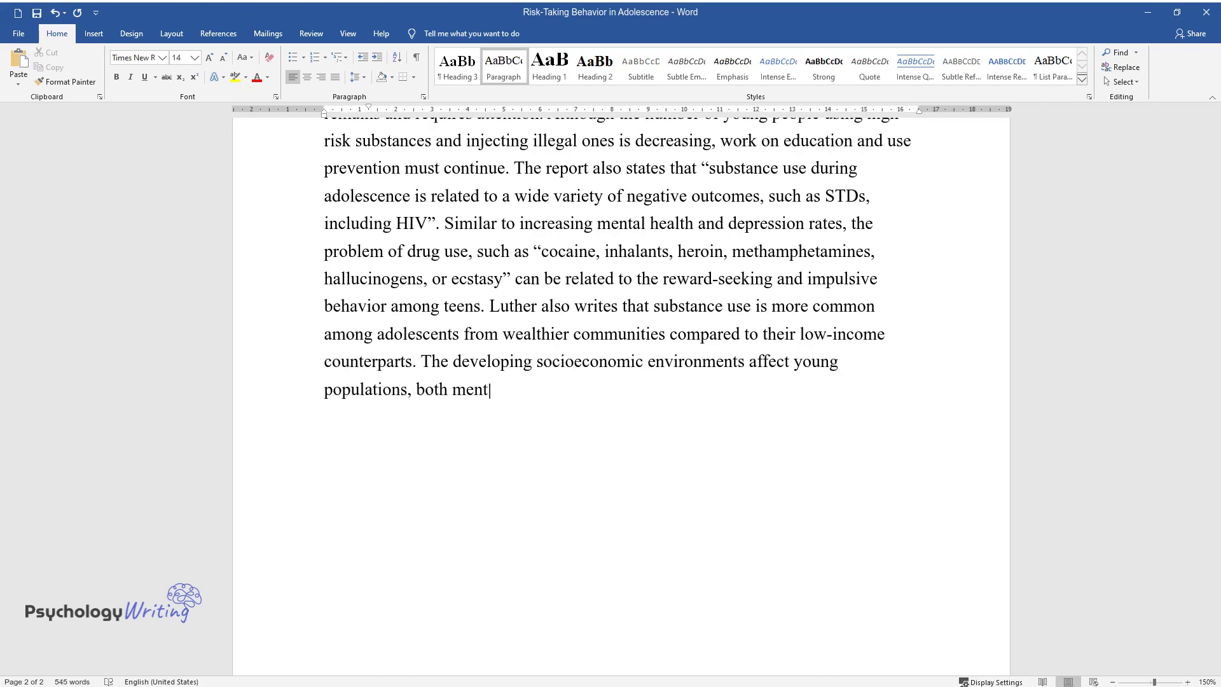
{"action": "type", "text": "ally and financially. Steinberg c"}
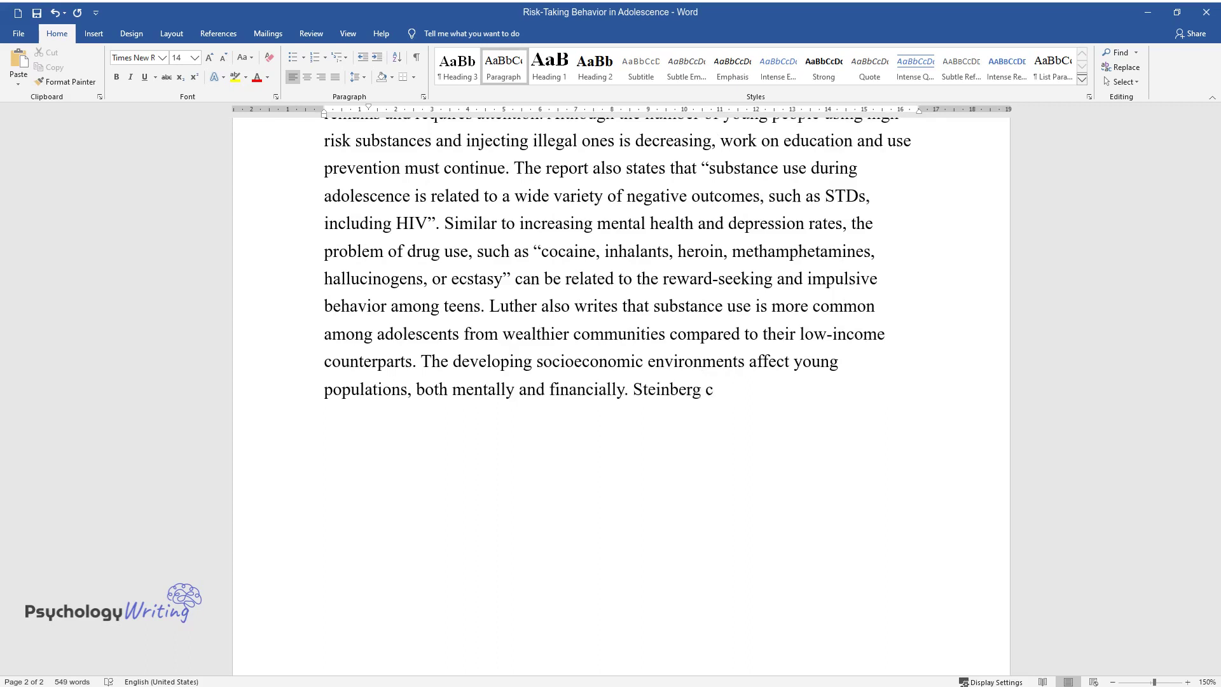
{"action": "type", "text": "laims that changes in dopamine tha"}
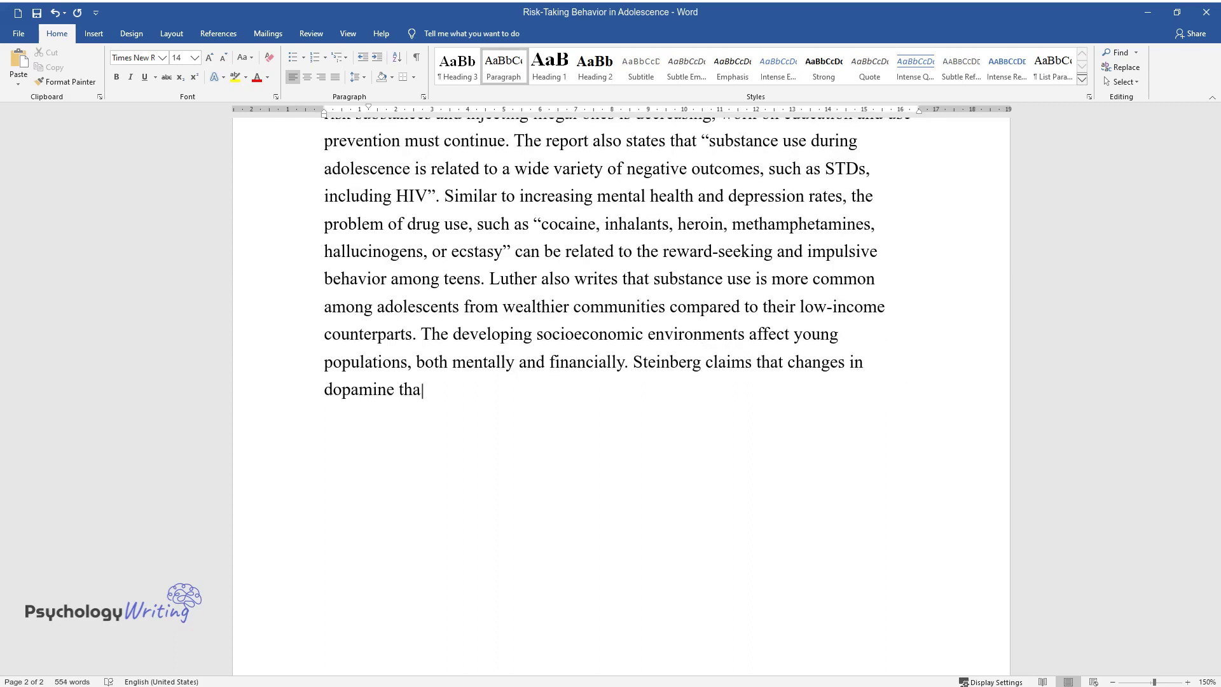
{"action": "type", "text": "t “play a critical role in the br"}
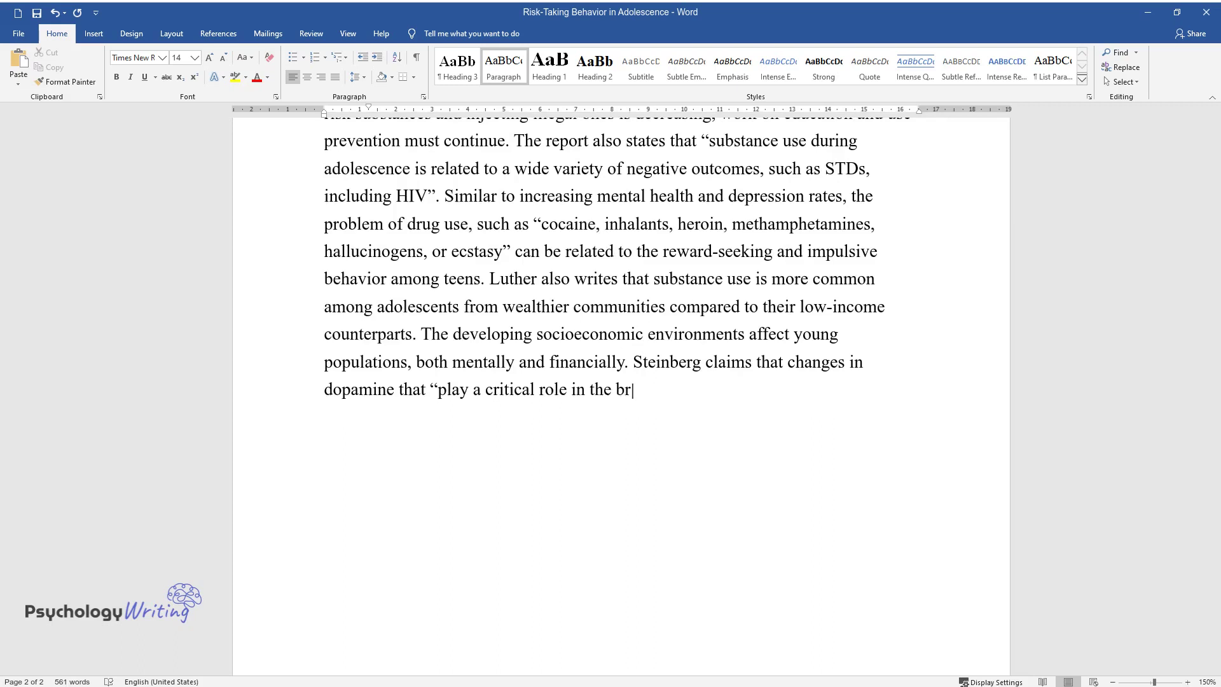
{"action": "type", "text": "ain’s reward circuitry” during ad"}
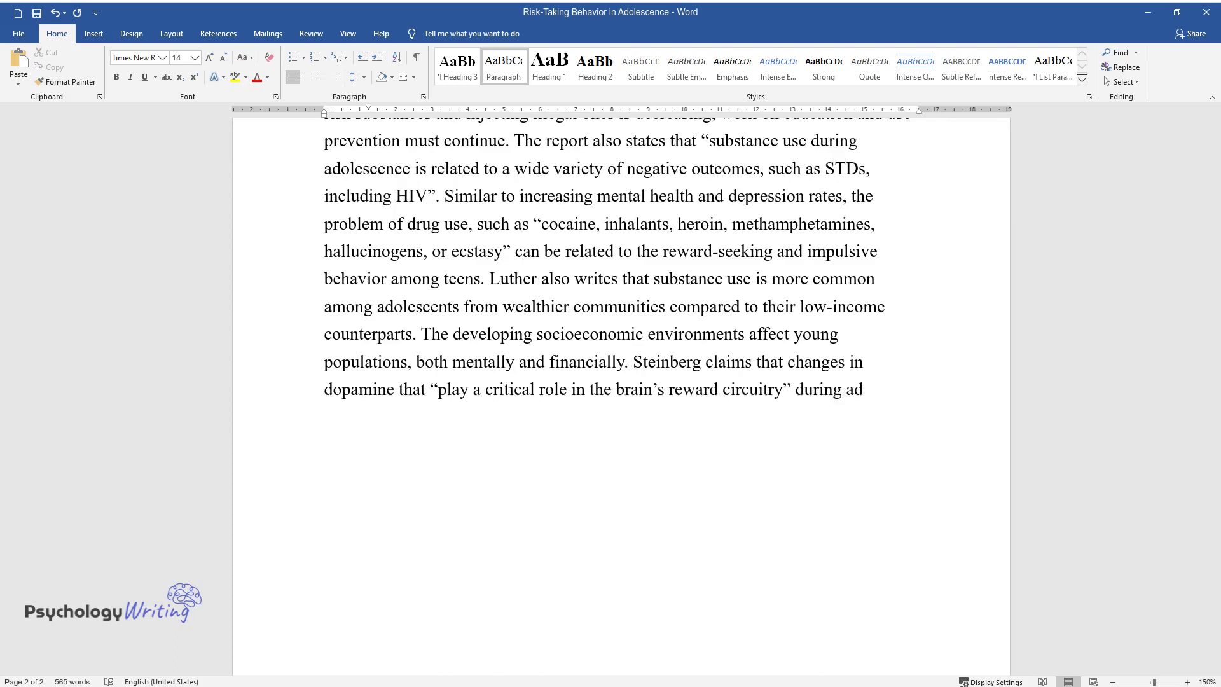
{"action": "type", "text": "olescence increase the need for ex"}
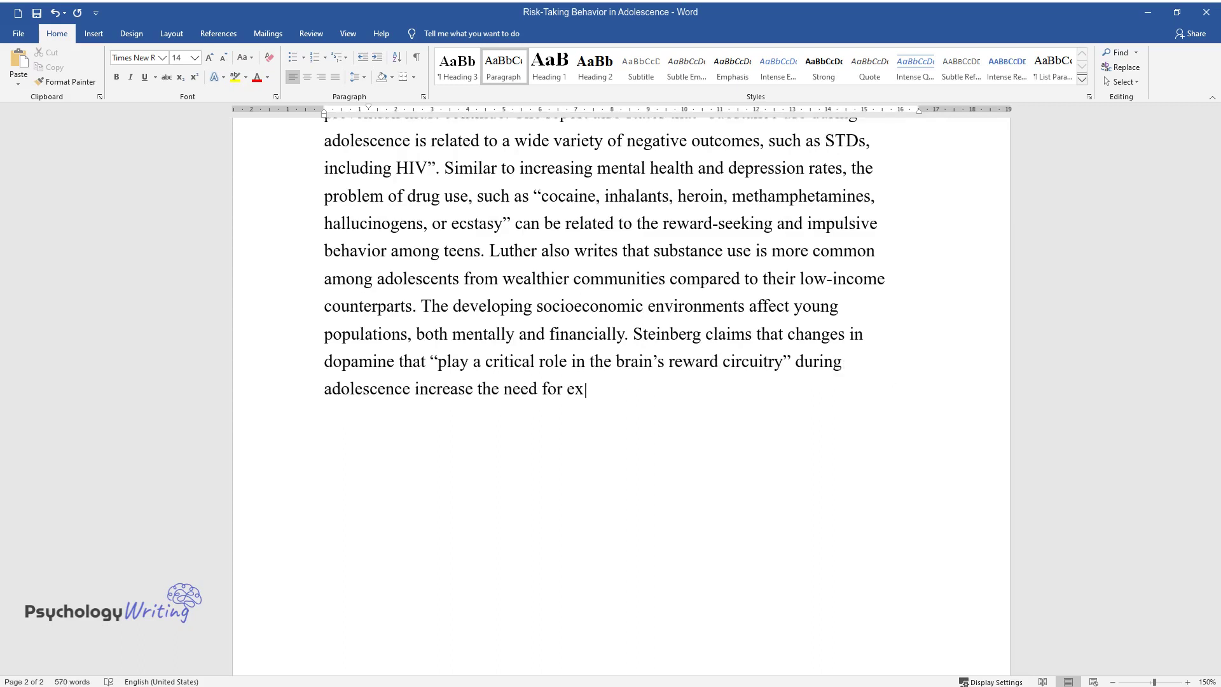
{"action": "type", "text": "ternal stimulation. High-risk substance use, being"}
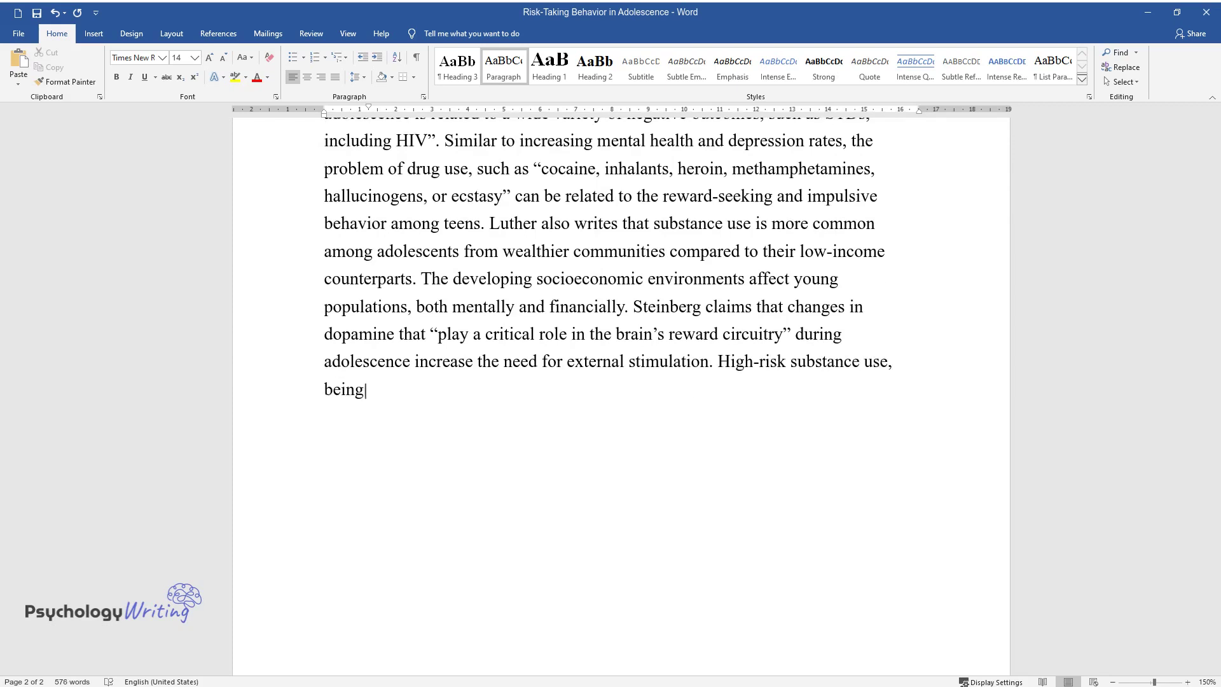
{"action": "type", "text": " connected to the unpleasant tren"}
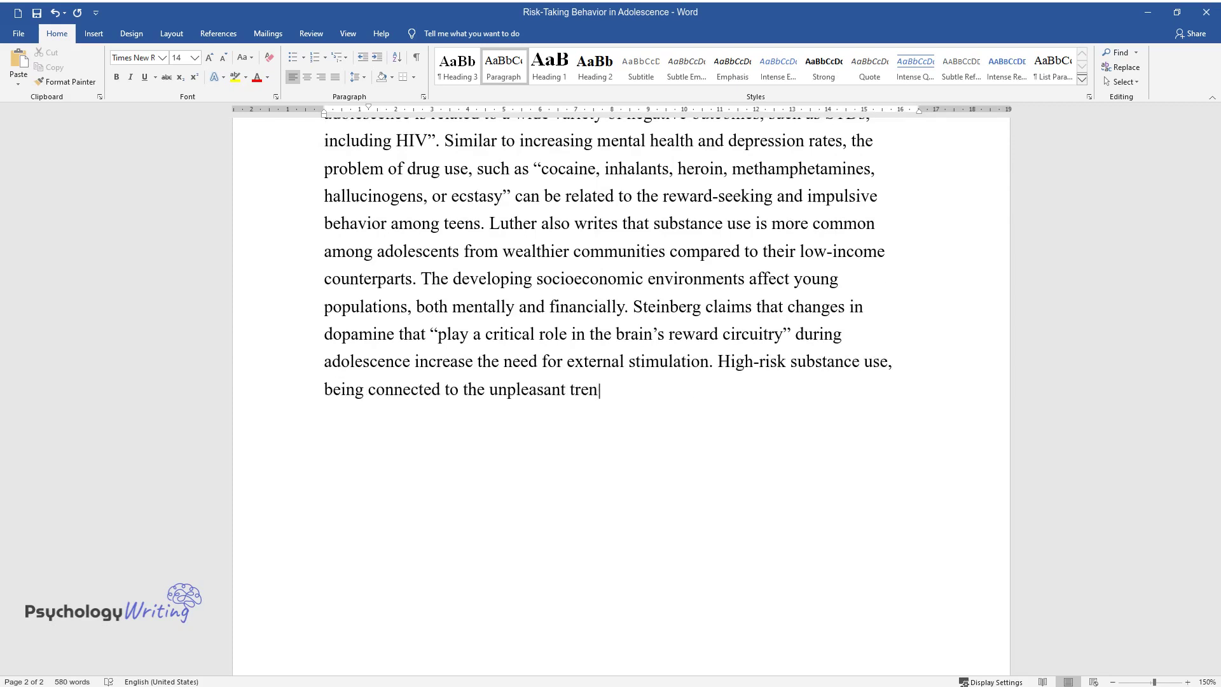
{"action": "type", "text": "d in depression and feelings of he"}
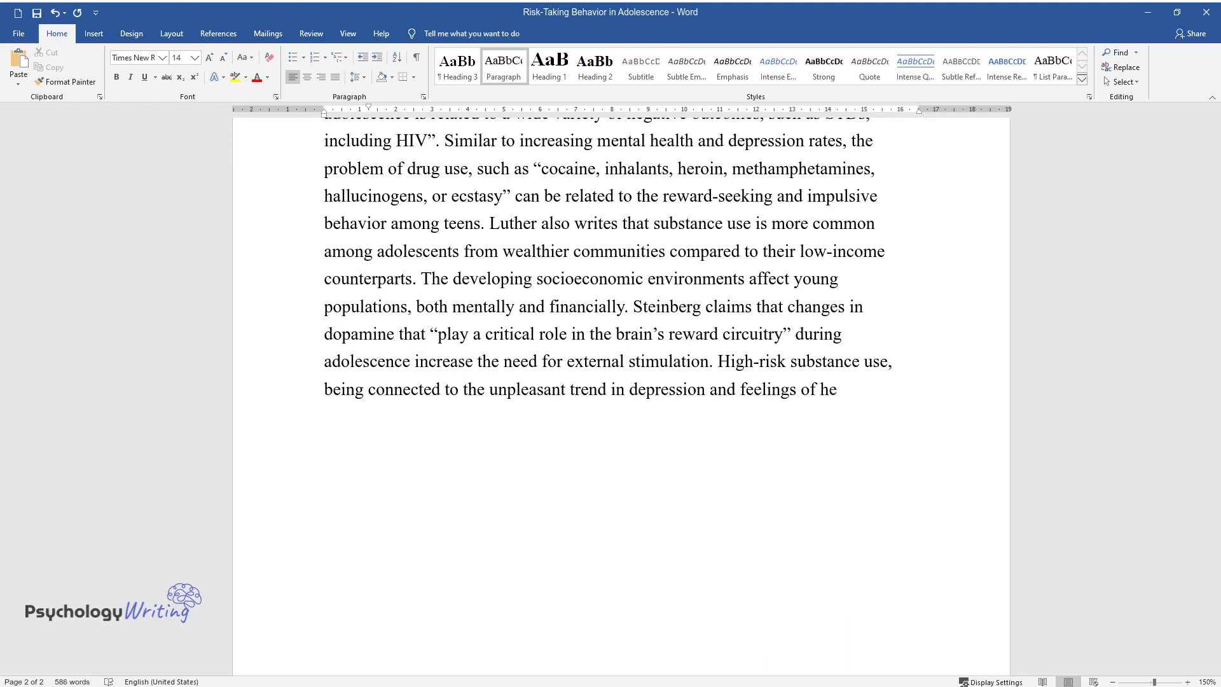
{"action": "type", "text": "lplessness, becomes a short-term "}
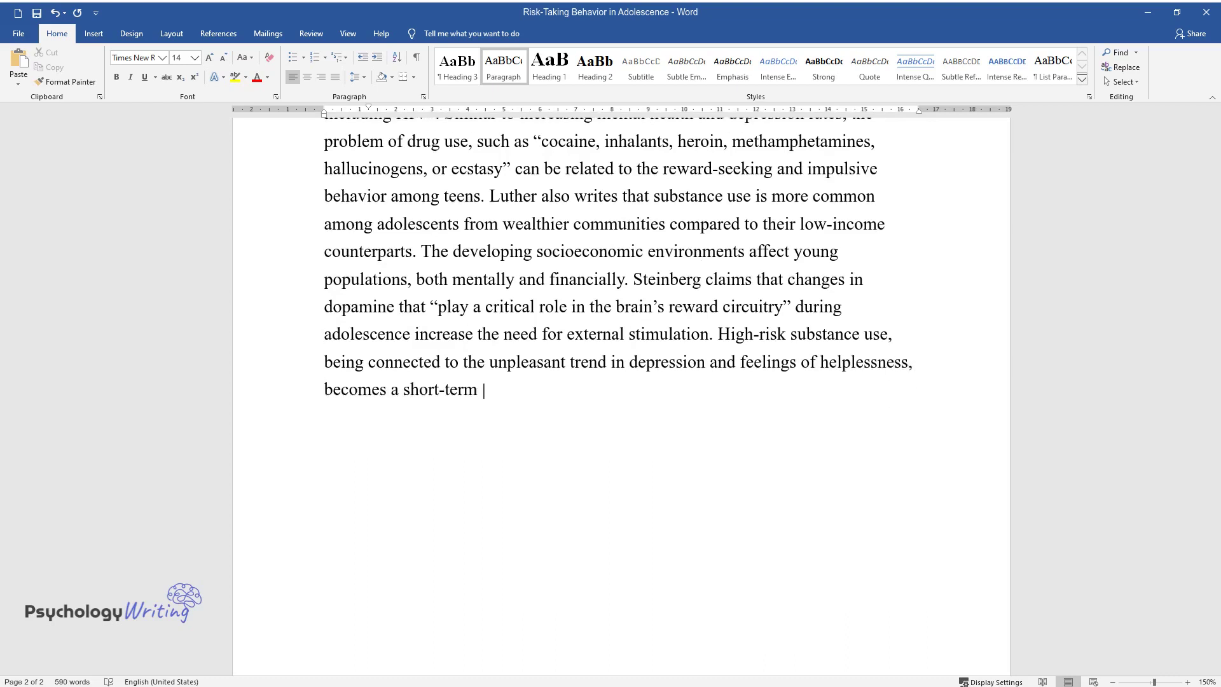
{"action": "type", "text": "solution to the youth’s long-last"}
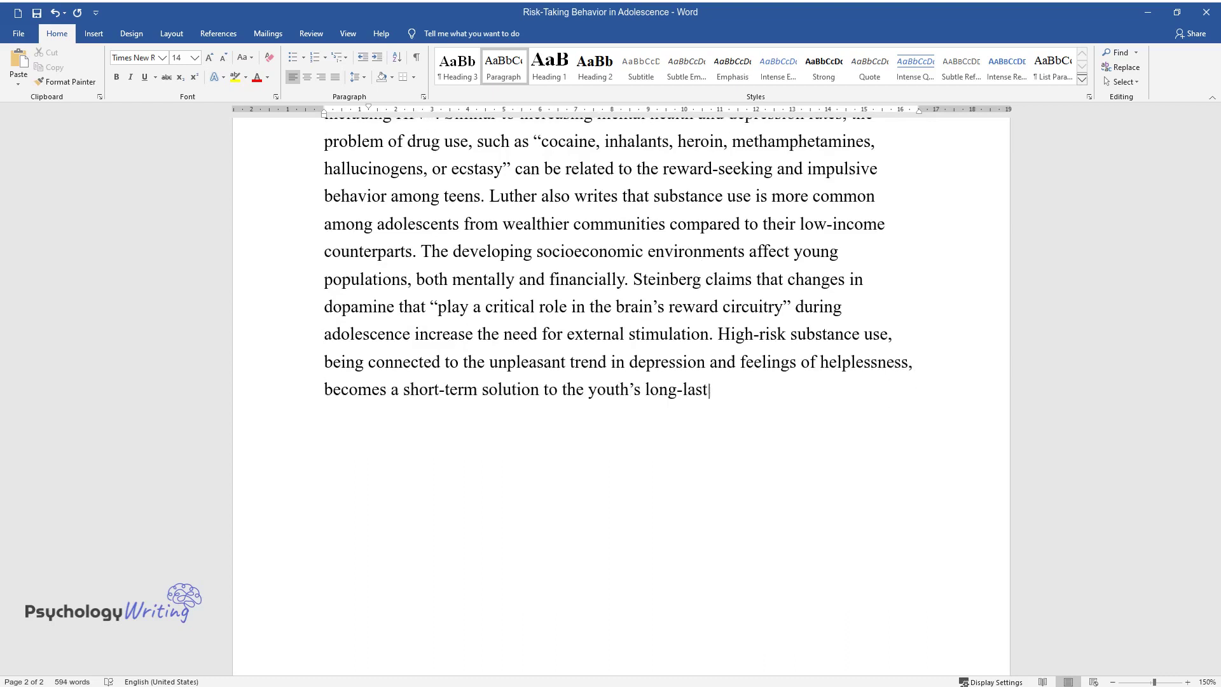
{"action": "type", "text": "ing problem. Moreover, as “Americ"}
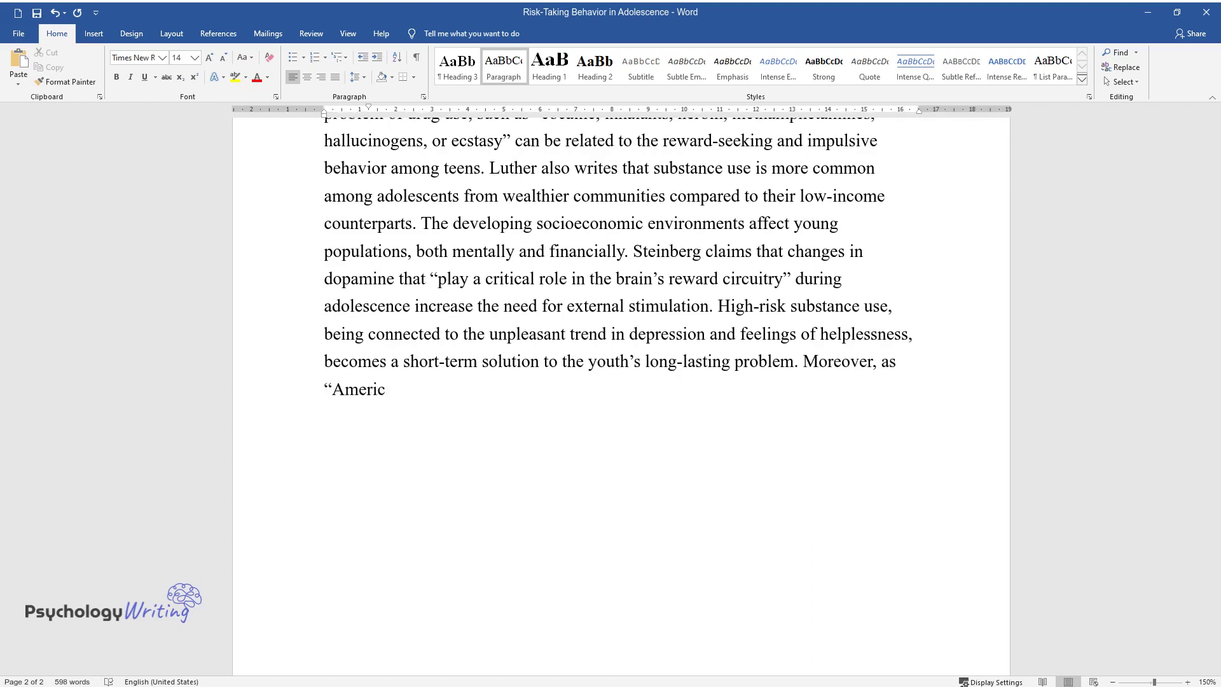
{"action": "type", "text": "ans have far more luxuries than th"}
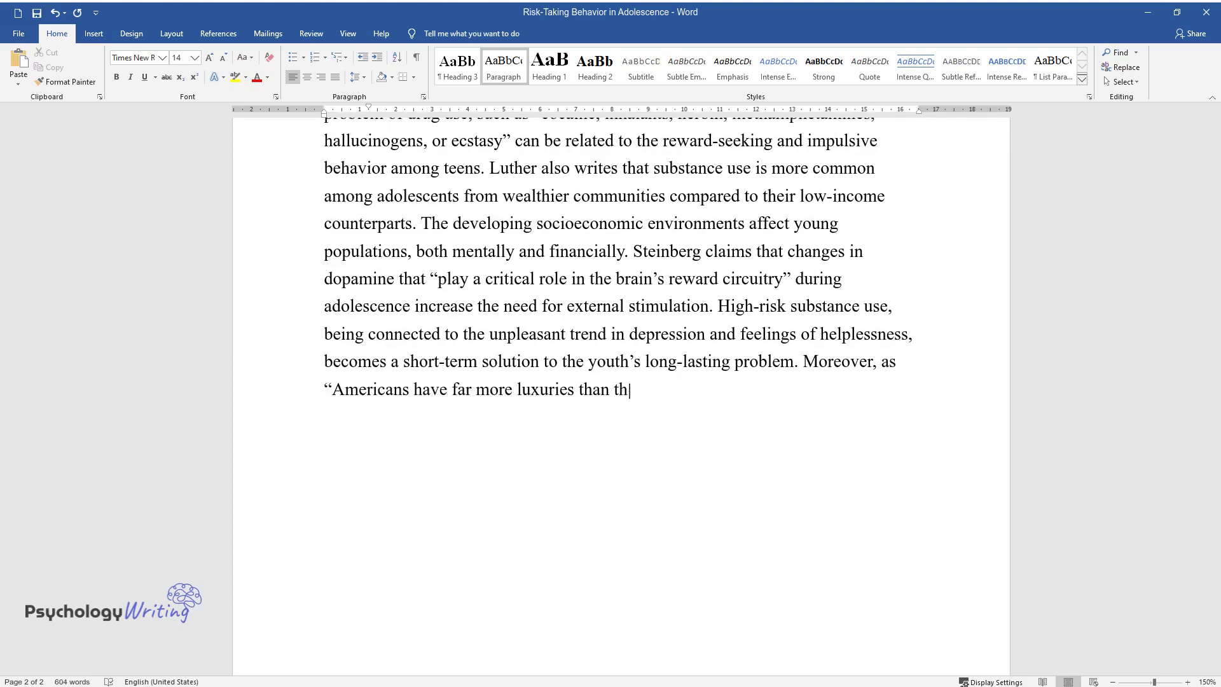
{"action": "type", "text": "ey had in the 1950s”, the improve"}
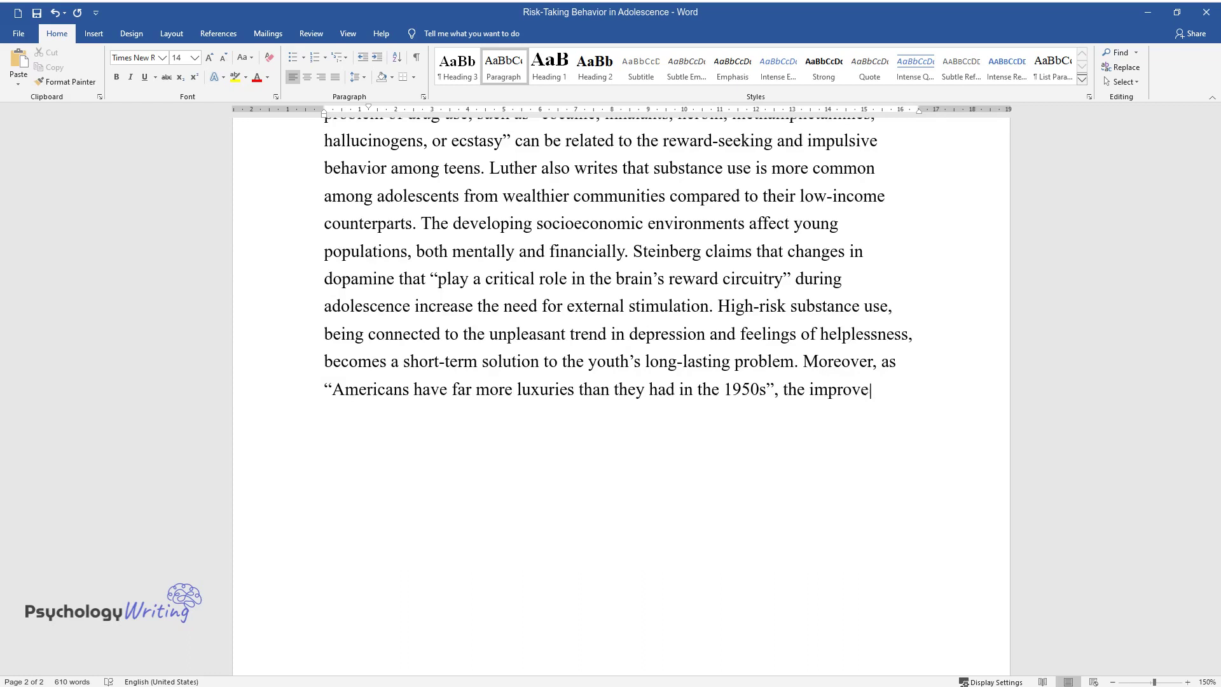
{"action": "type", "text": "d state of society’s wealth provi"}
{"action": "type", "text": "des more opportu"}
{"action": "type", "text": "nities for adolesc"}
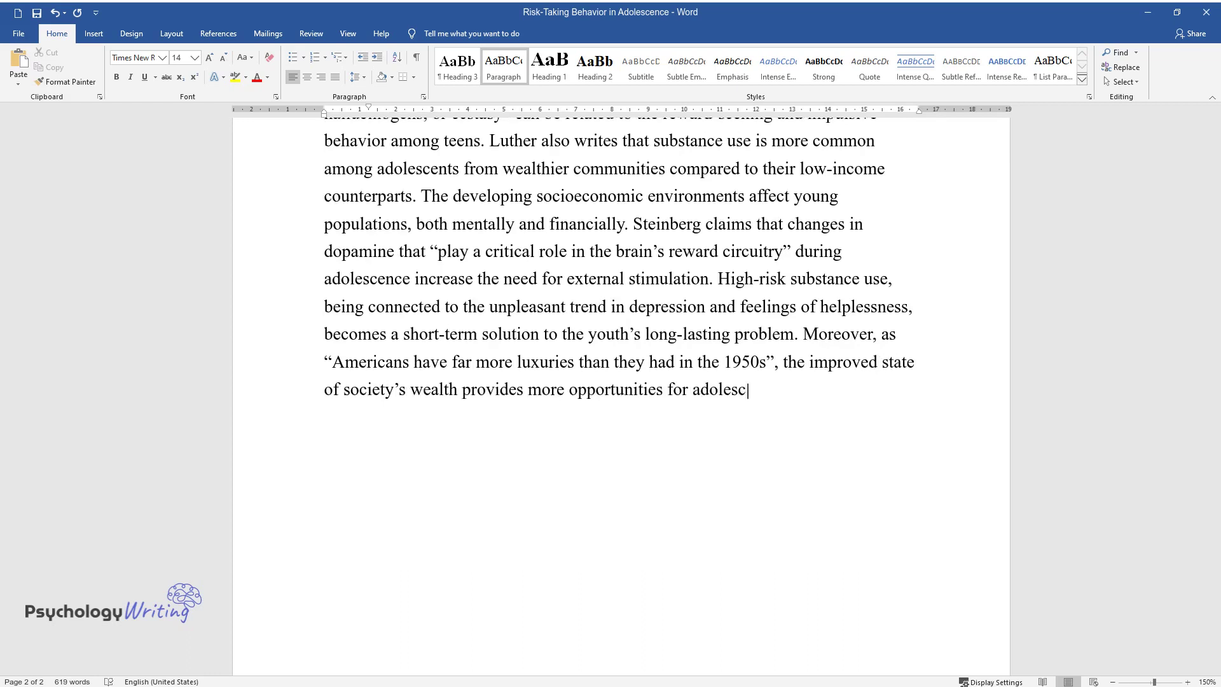
{"action": "type", "text": "ents to access and purchase high-"}
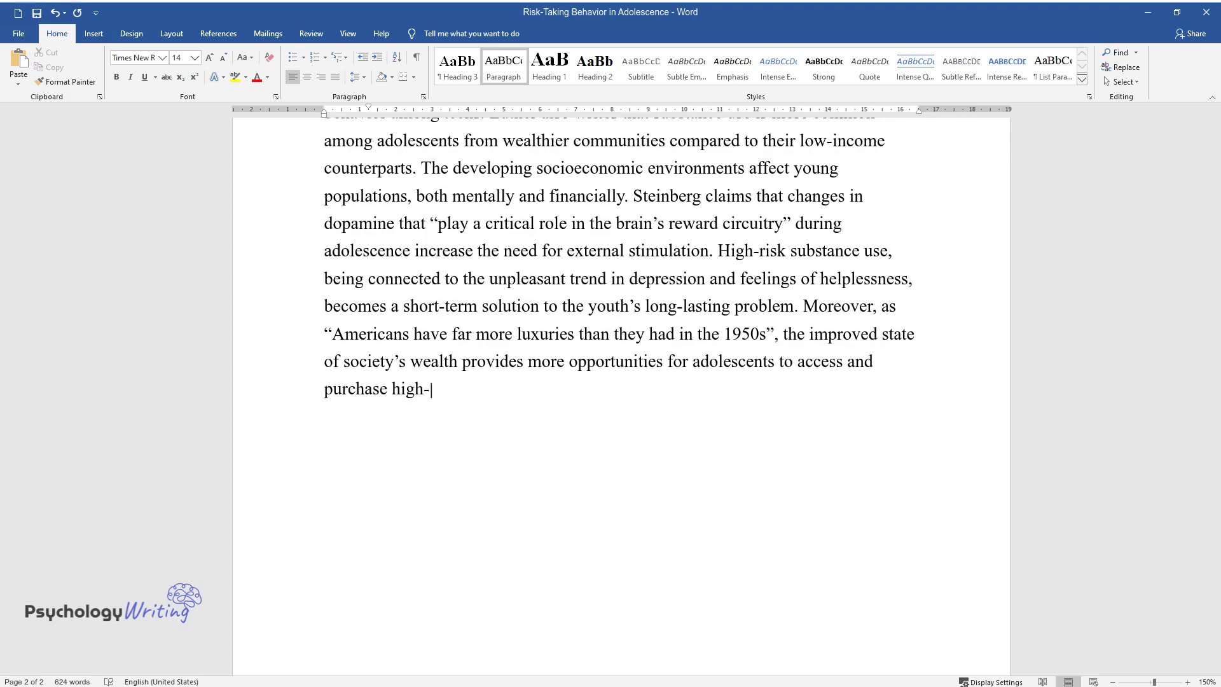
{"action": "type", "text": "risk substances. Thus, drug use is"}
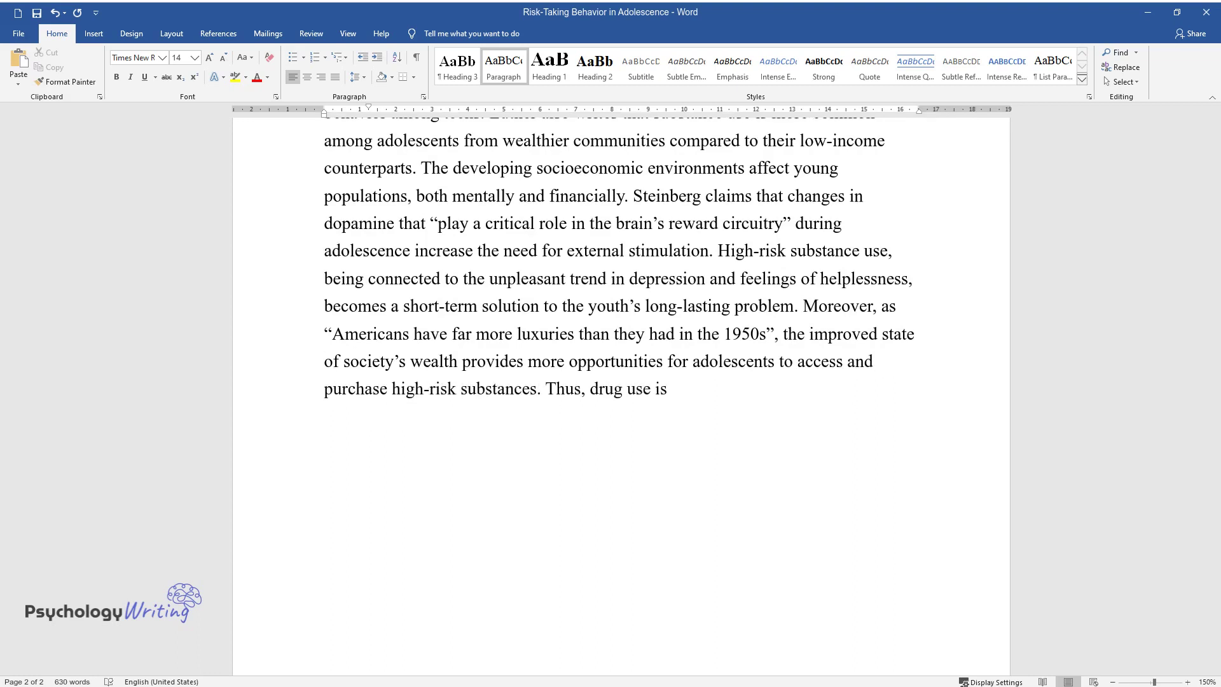
{"action": "type", "text": " tightly related to the need of y"}
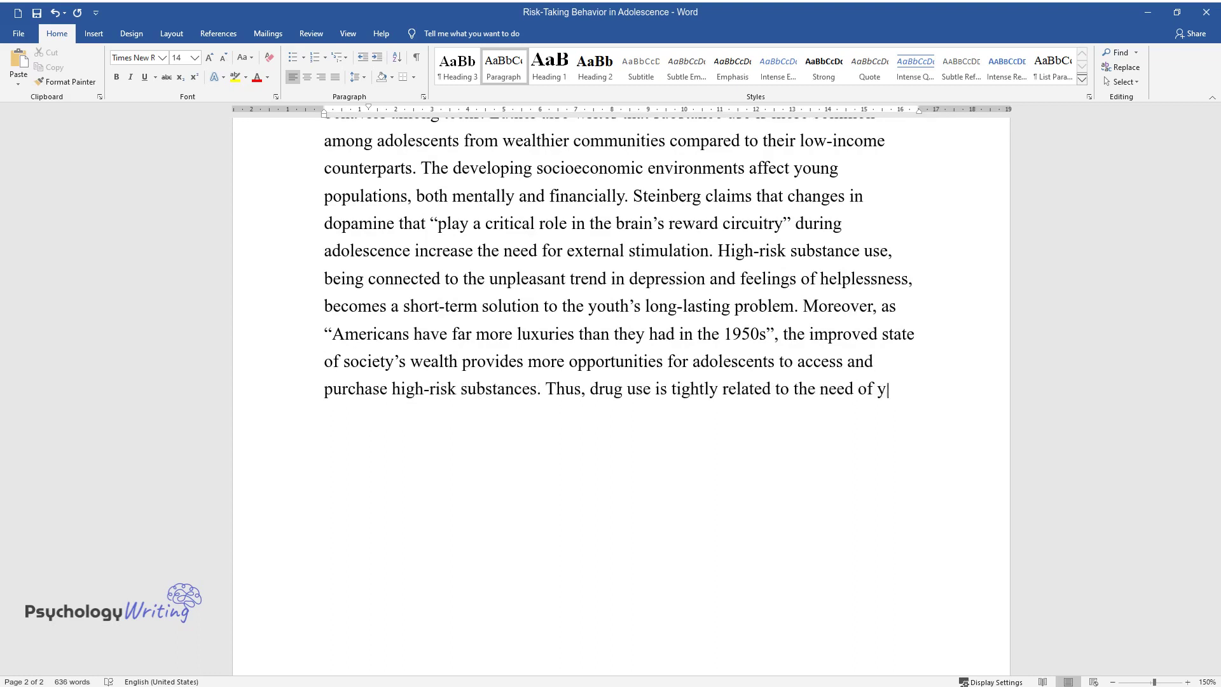
{"action": "type", "text": "outh for rewards and acceptance a"}
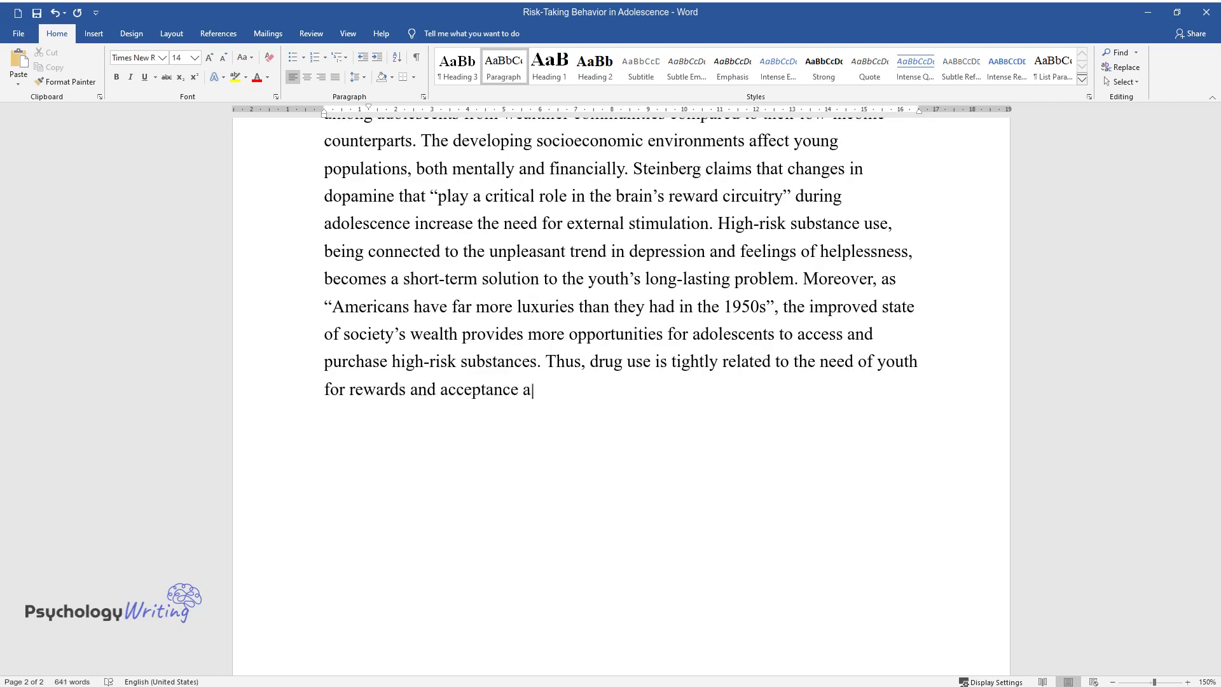
{"action": "type", "text": "nd the problem of mental health. W"}
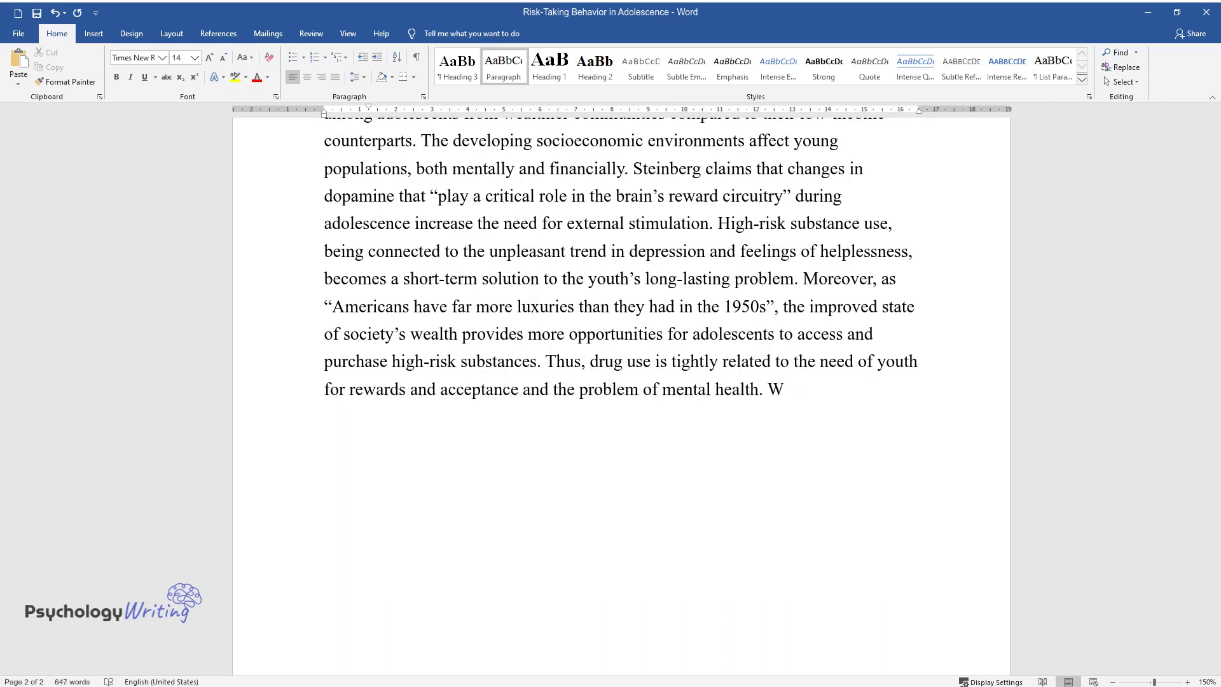
{"action": "type", "text": "hile some teens choose n"}
{"action": "type", "text": "ot to eng"}
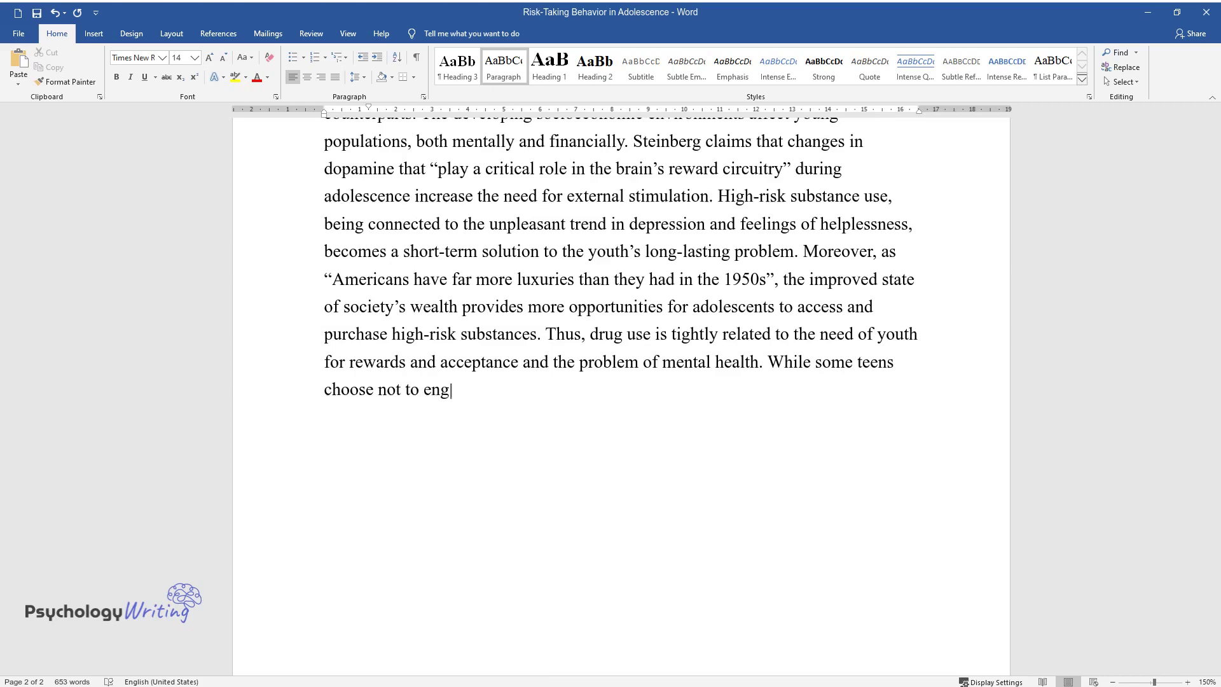
{"action": "type", "text": "age in such activity protected by"}
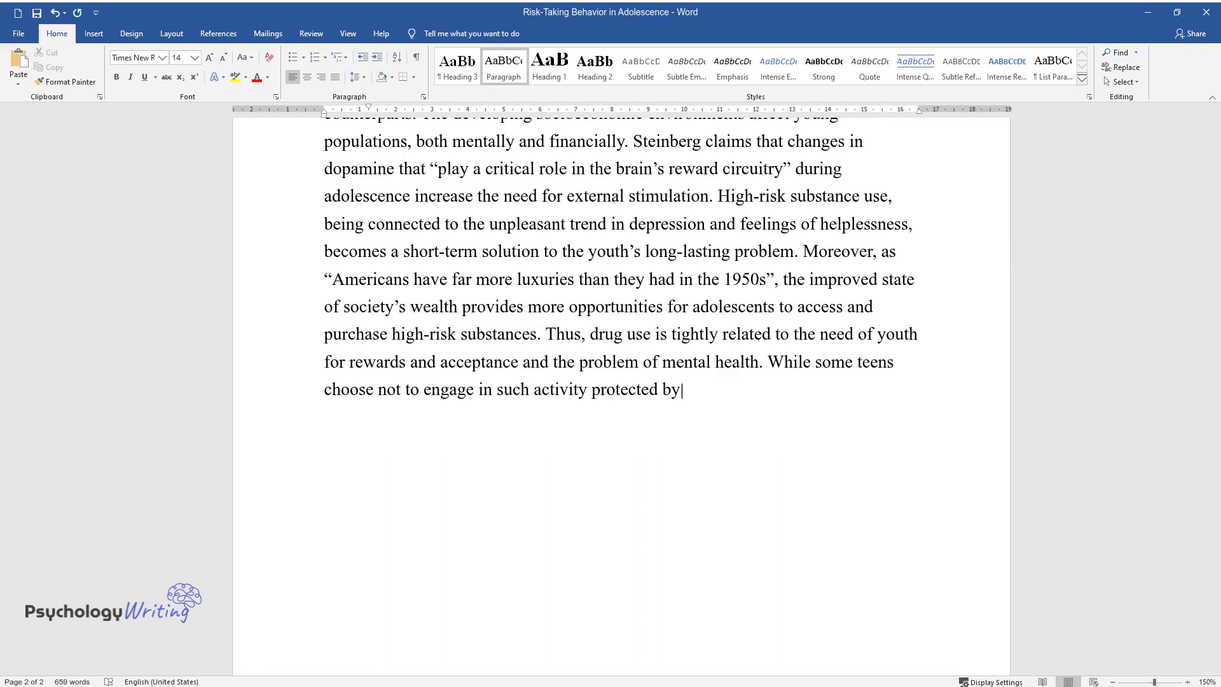
{"action": "type", "text": " their safe environments, others see drugs"}
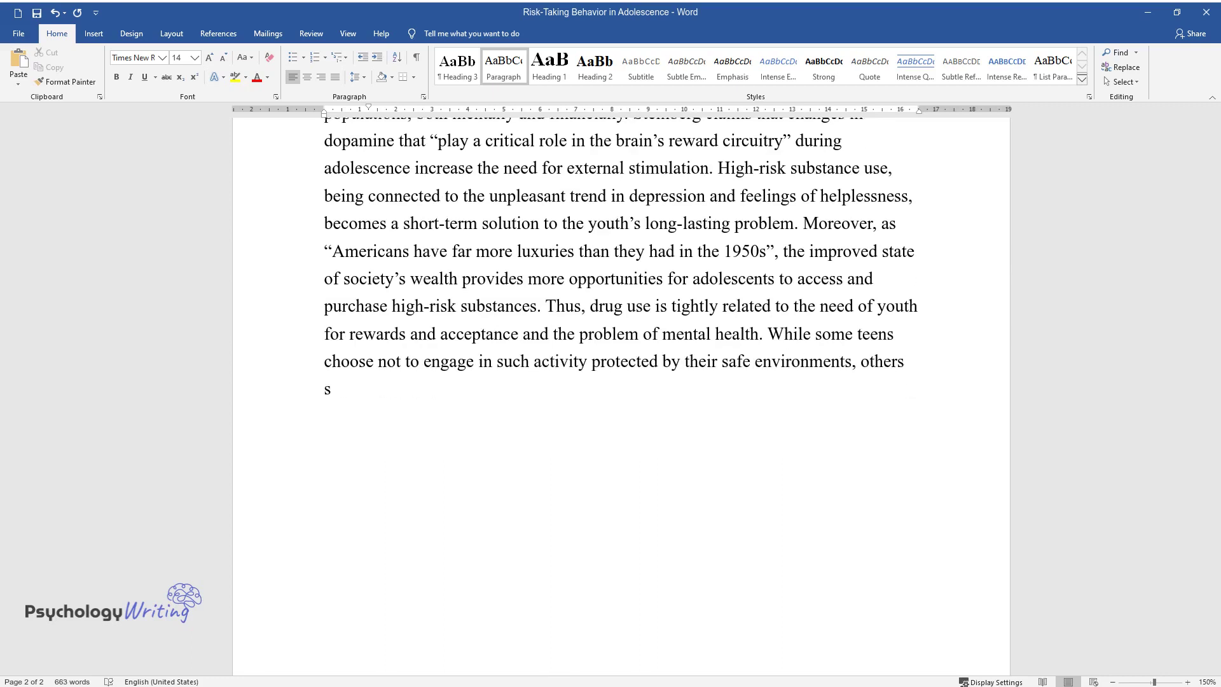
{"action": "type", "text": " and suicide as a saviors"}
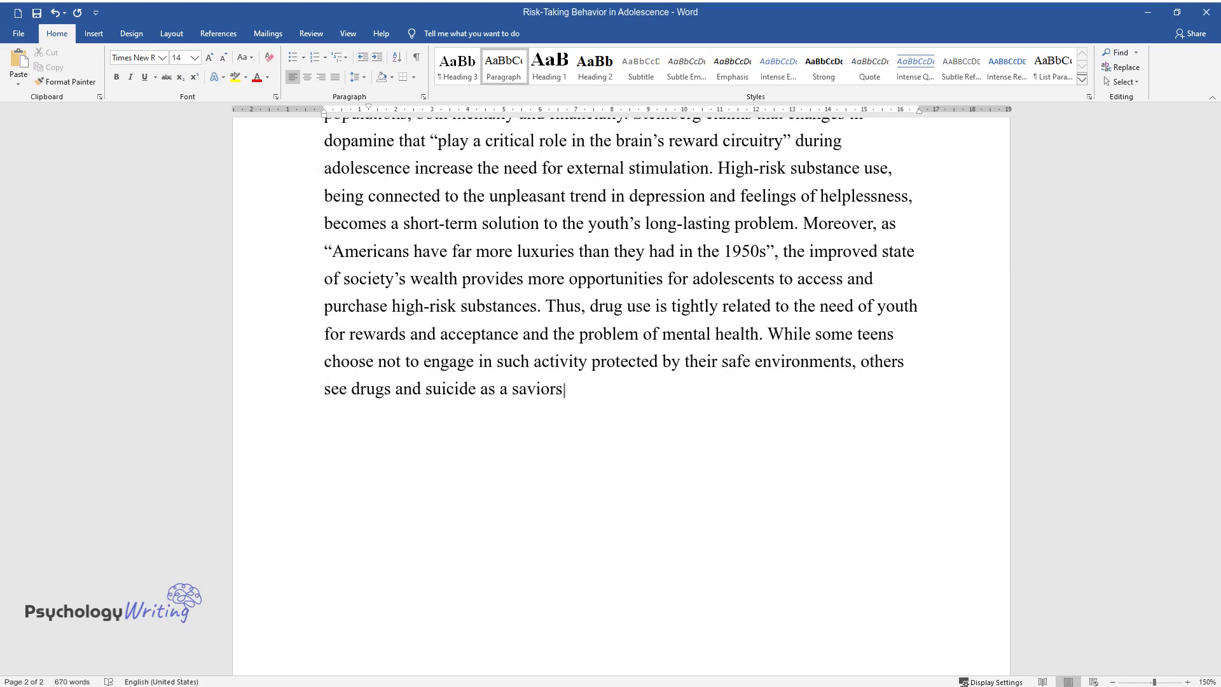
{"action": "type", "text": " from their toxic families and communities."}
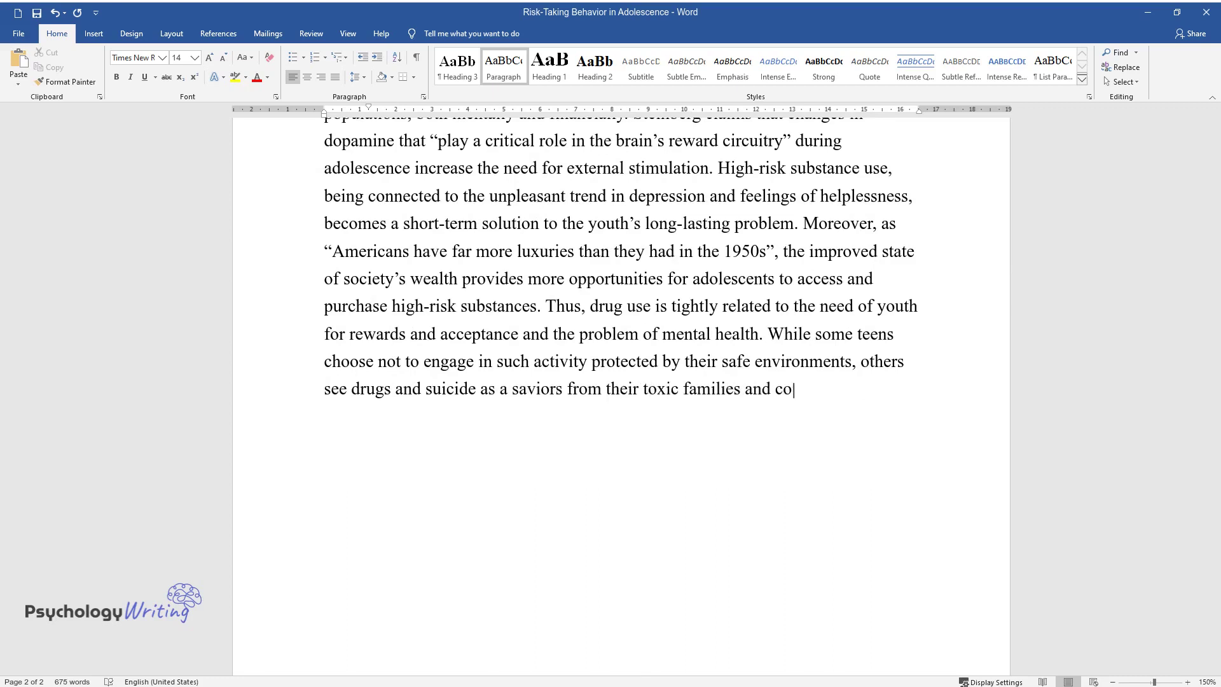
Start a new paragraph beginning 'Adolescence has always been linked to problematic times…'
{"action": "key", "text": "Return"}
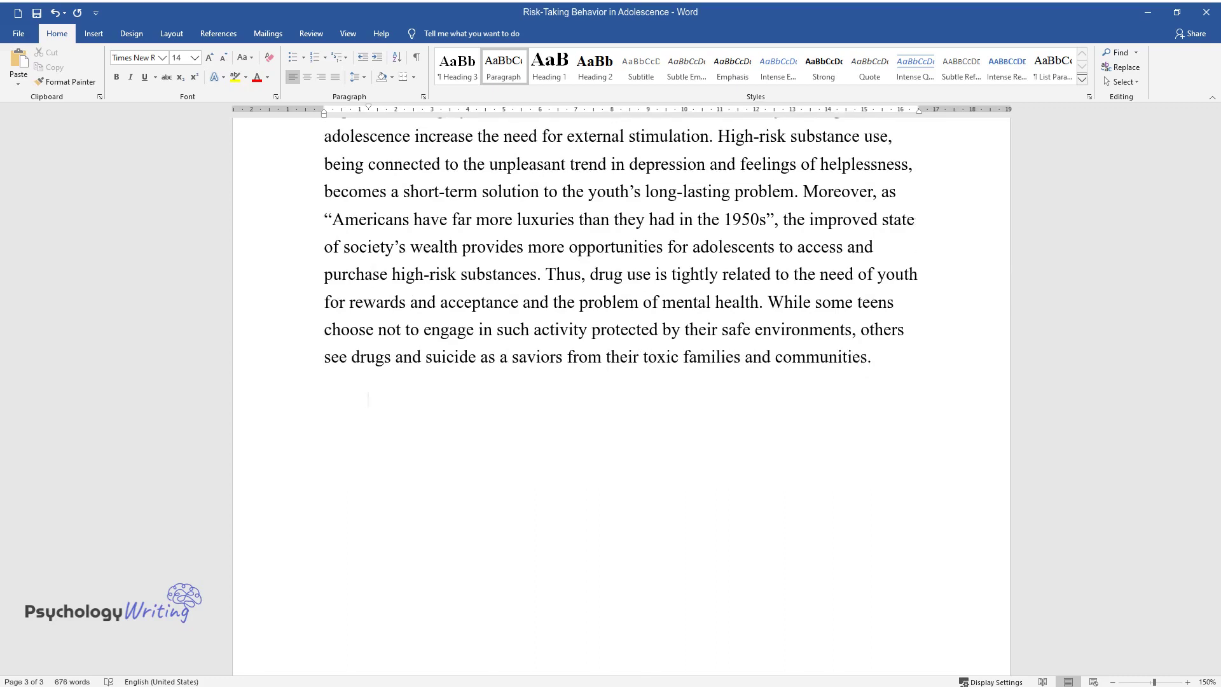
{"action": "type", "text": "Adolescence has always been linked "}
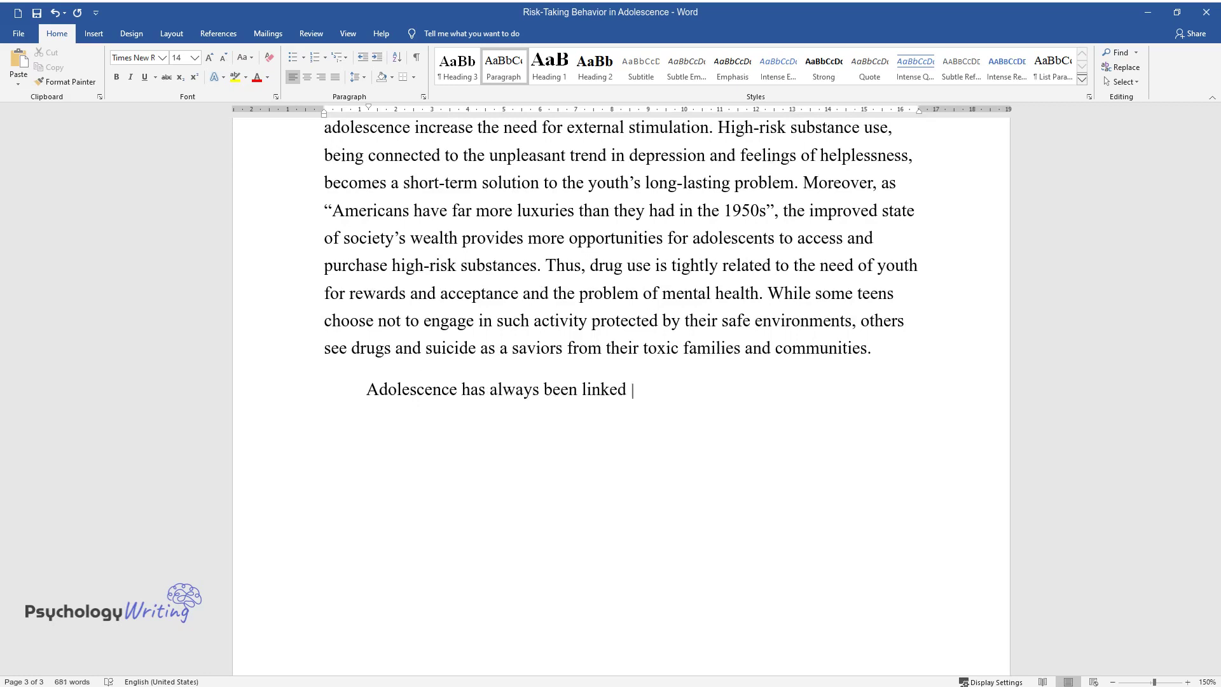
{"action": "type", "text": "to problematic times and hot-tempe"}
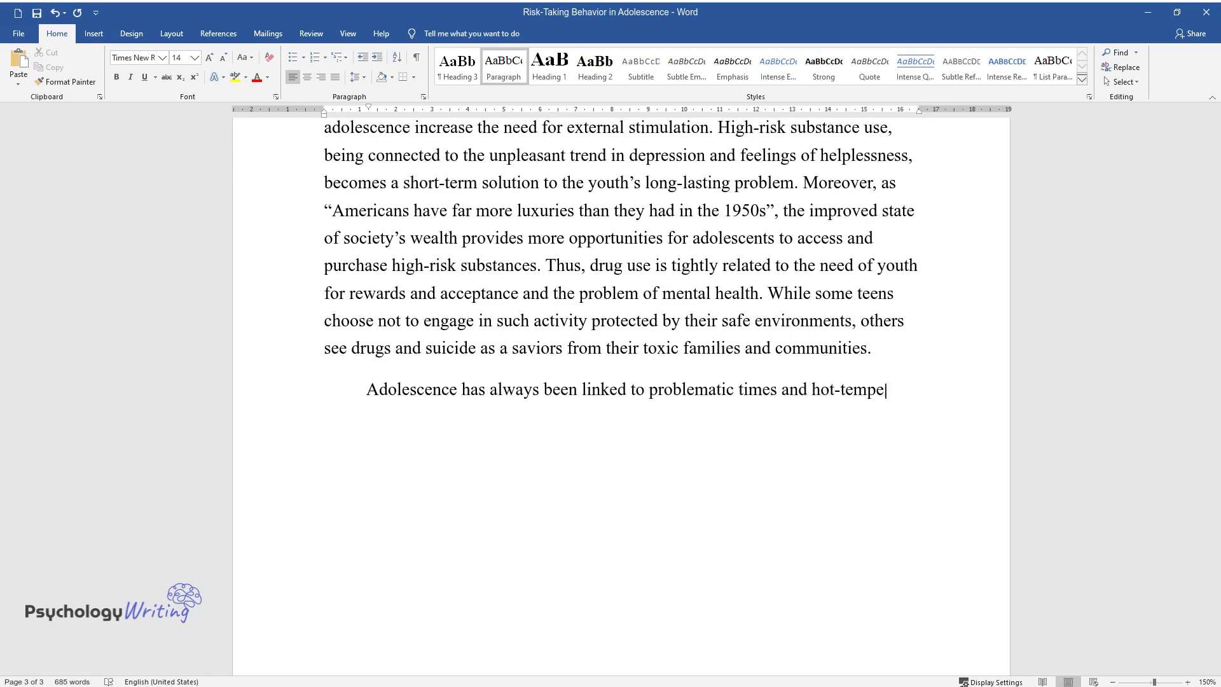
{"action": "type", "text": "red feelings among young people. Ev"}
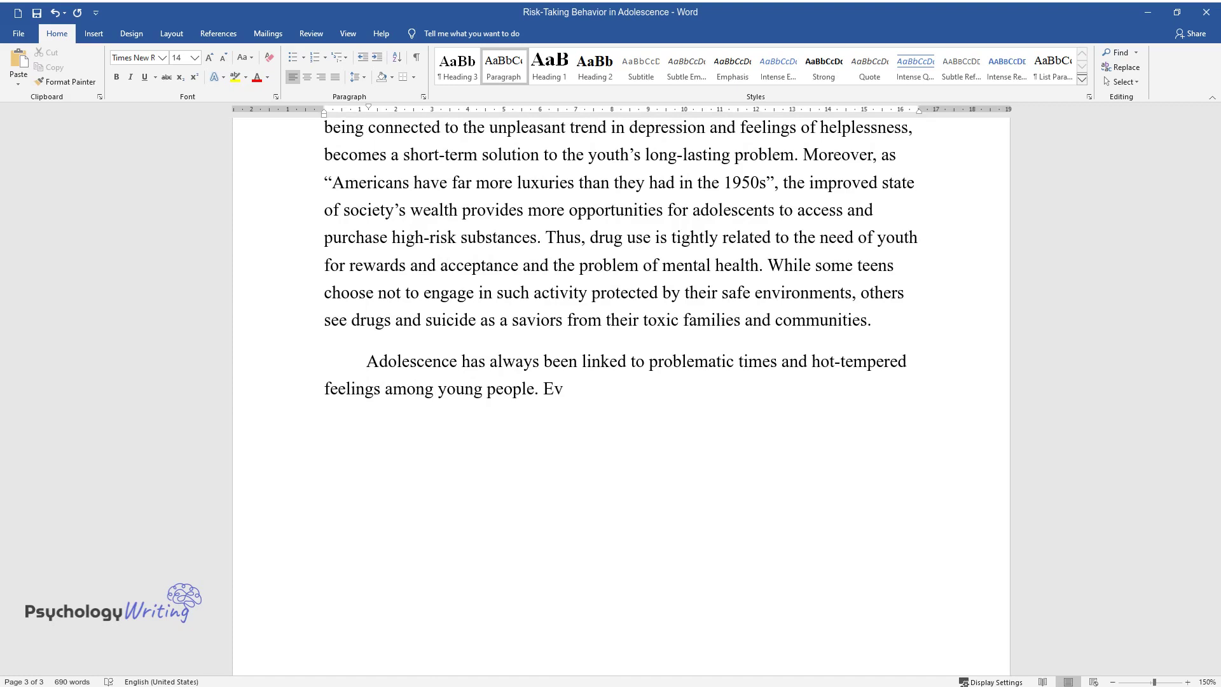
{"action": "type", "text": "en the great philosophers of ancie"}
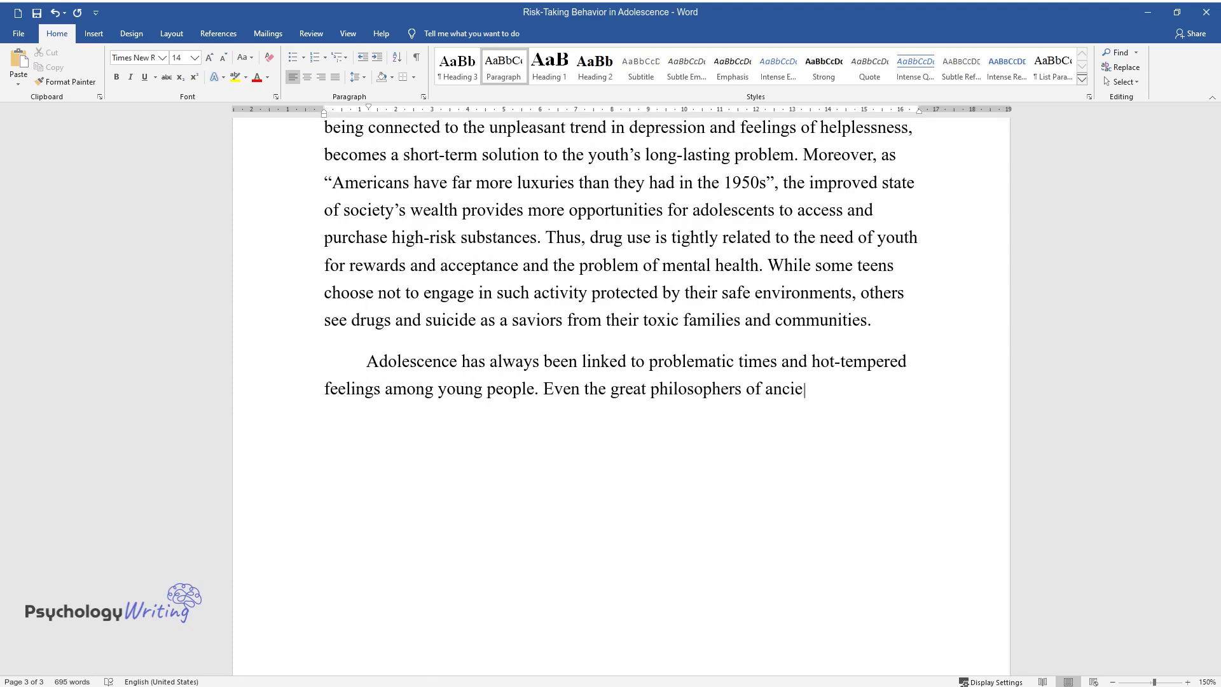
{"action": "type", "text": "nt Greece have addressed this issue. Recent research has shown and co"}
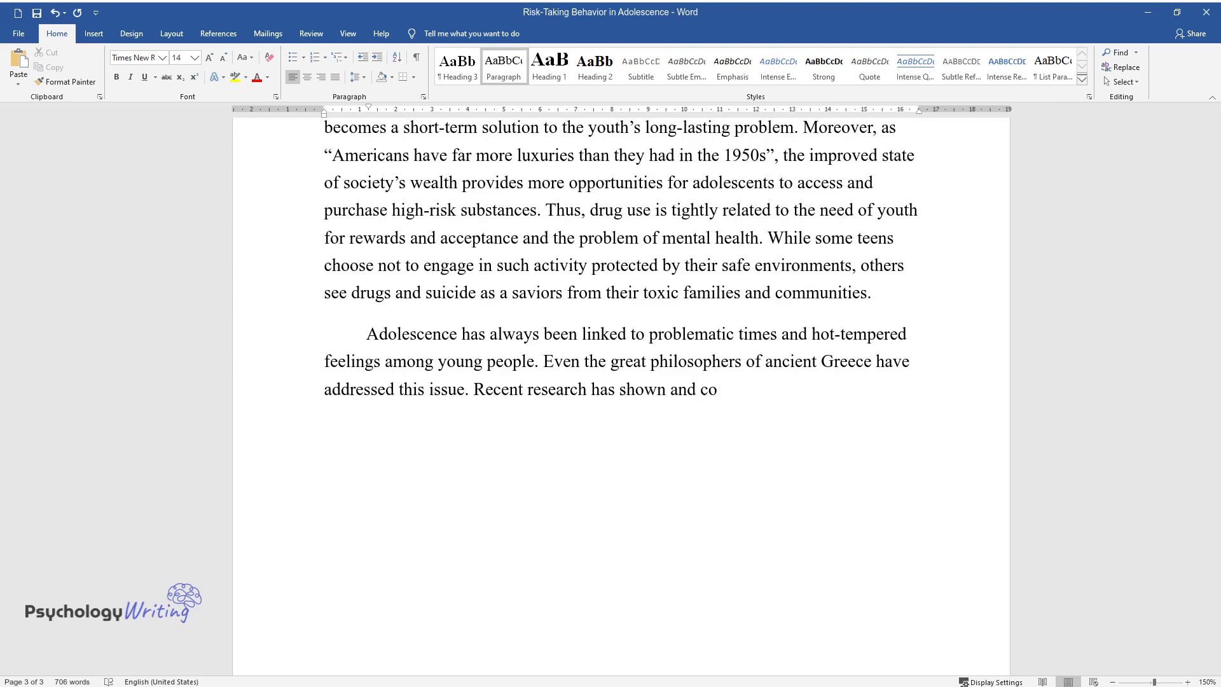
{"action": "type", "text": "nfirmed the relationship between ad"}
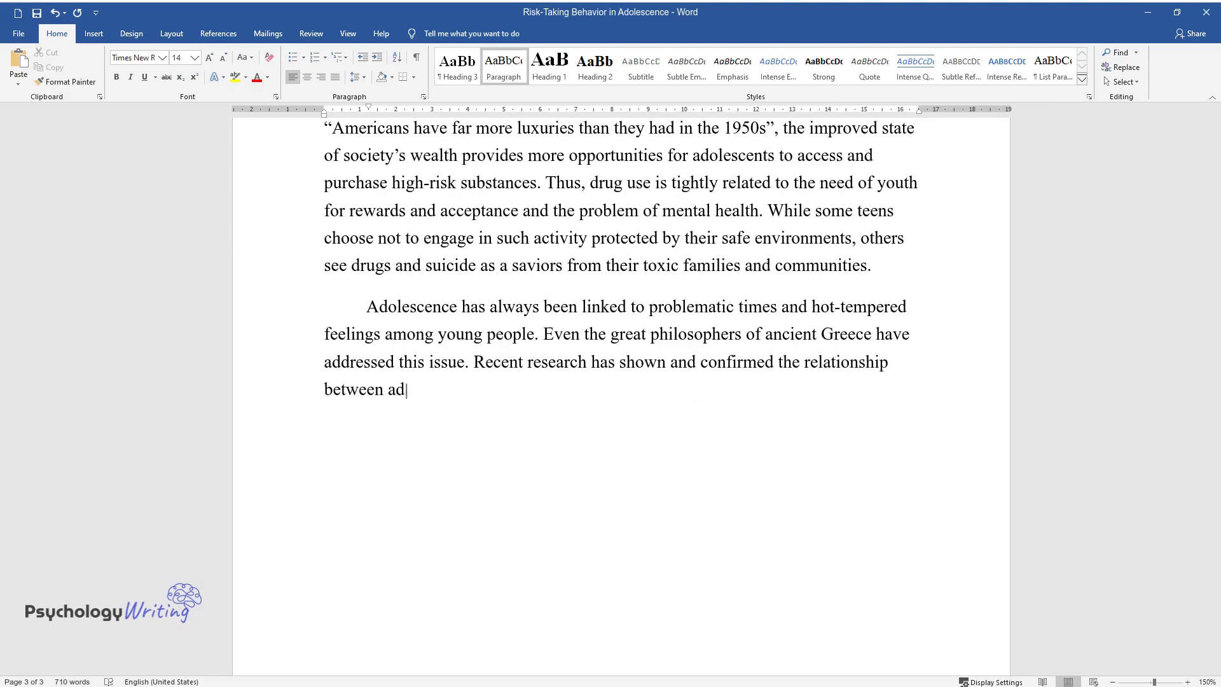
{"action": "type", "text": "olescence and risk-taking behavior"}
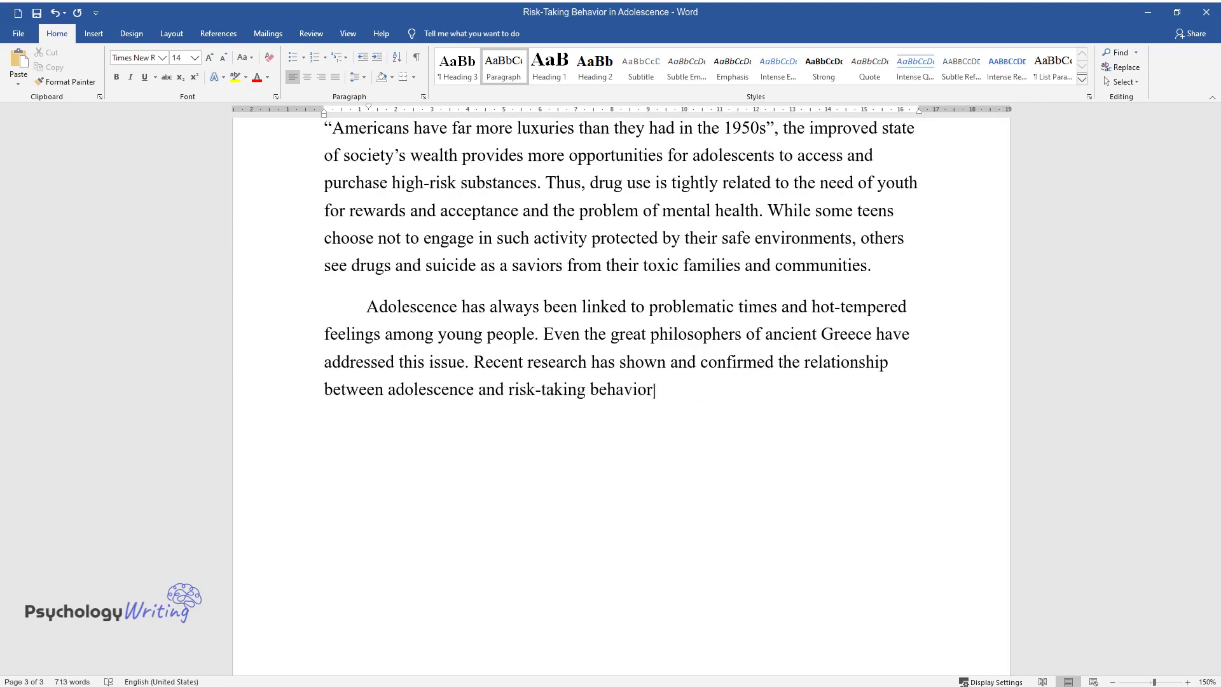
{"action": "type", "text": ". Such an increase during mid-adole"}
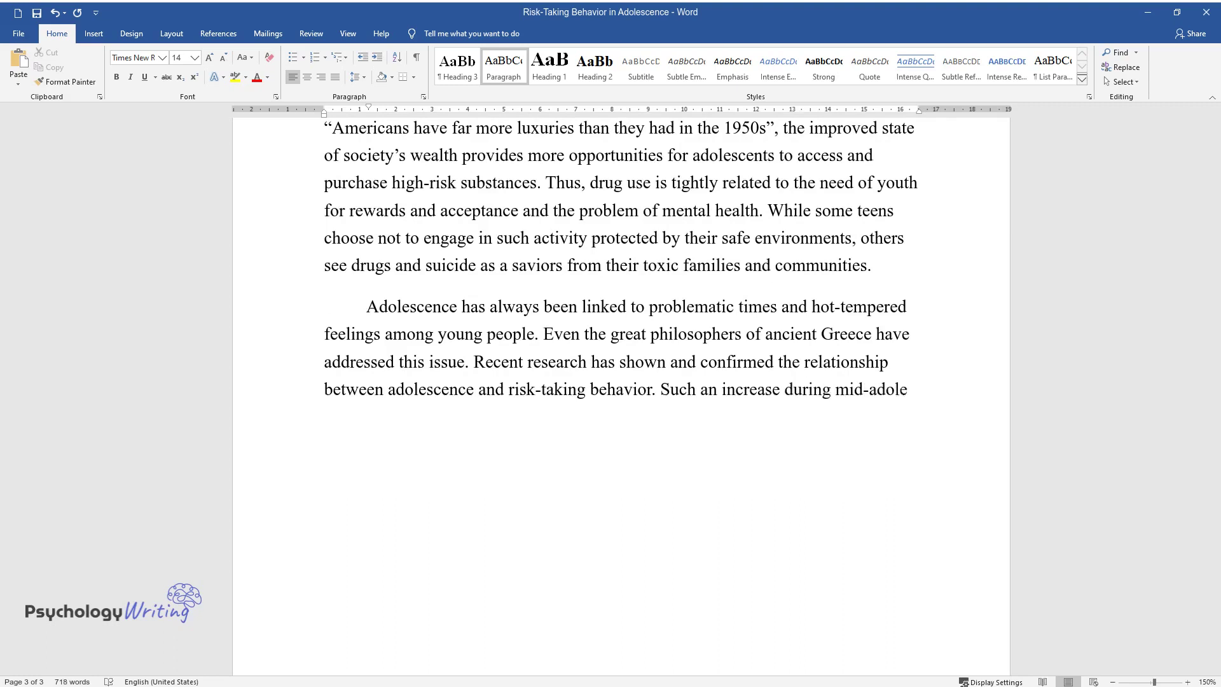
{"action": "type", "text": "scence is associated with the need"}
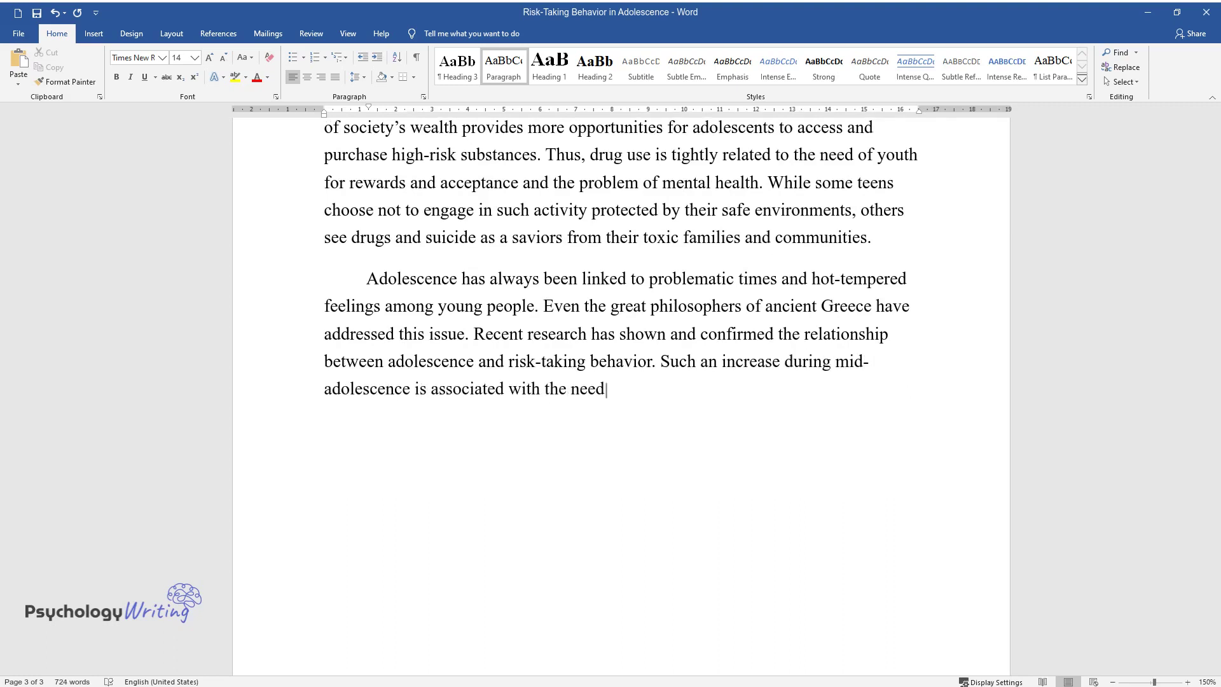
{"action": "type", "text": " for youth for reward and social ac"}
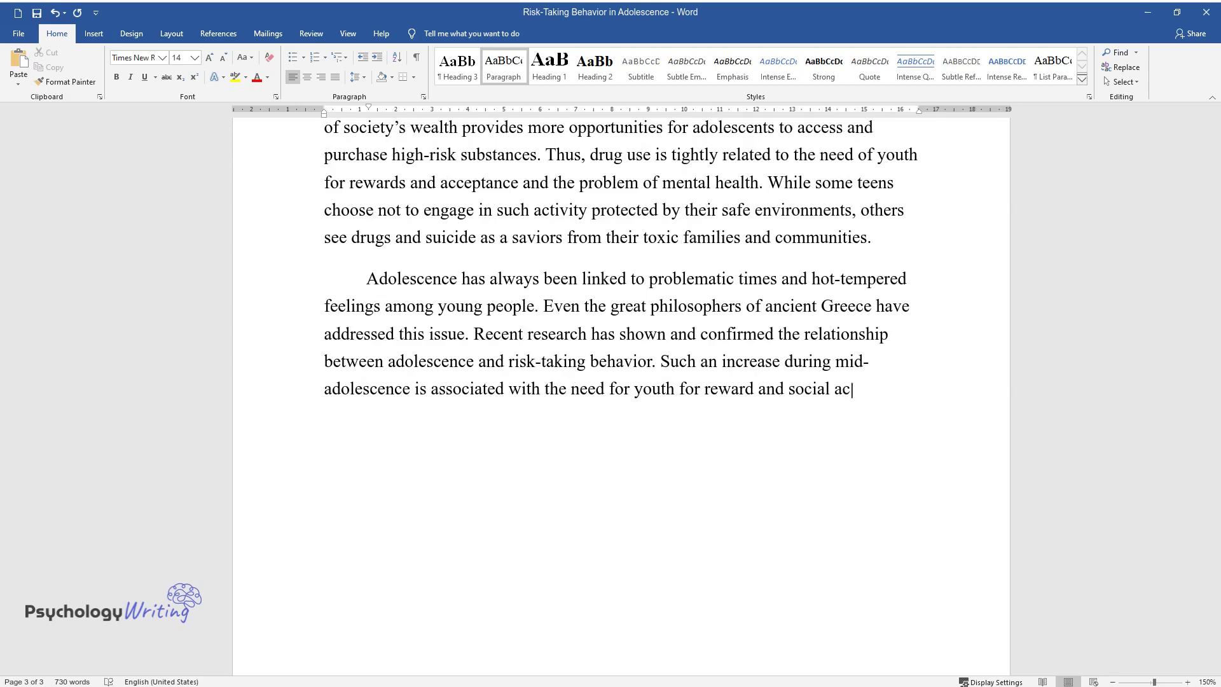
{"action": "type", "text": "ceptance, which is fueled by the d"}
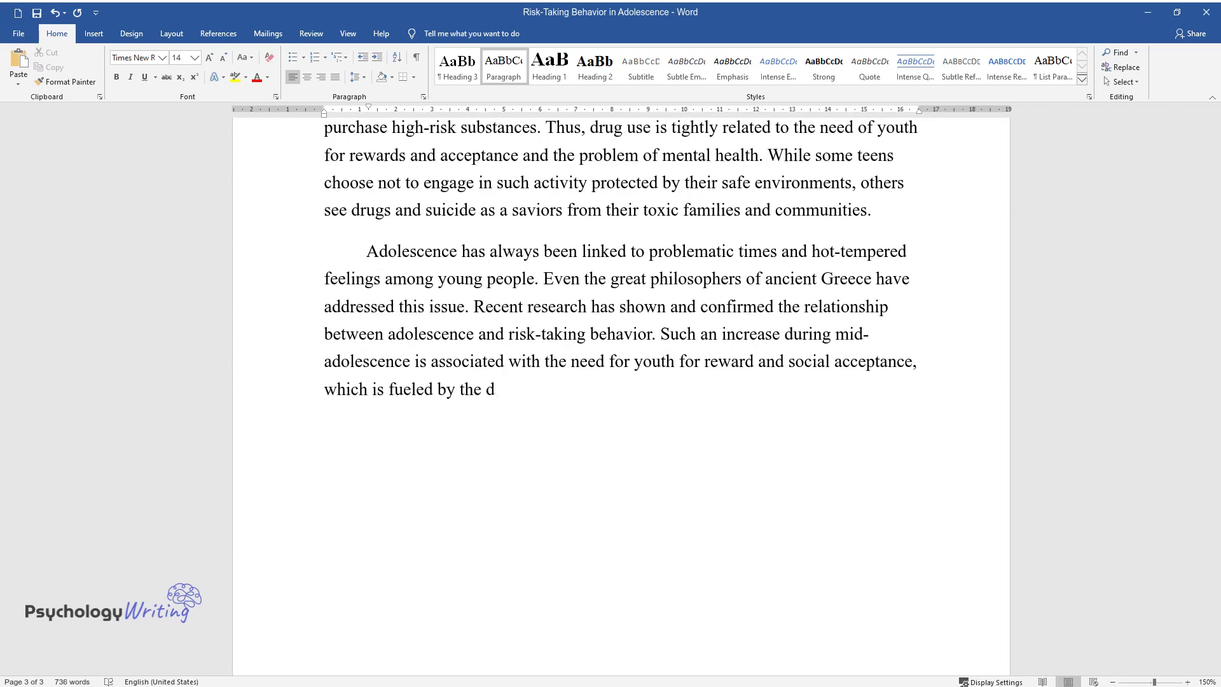
{"action": "type", "text": "eveloping culture of wealth and aff"}
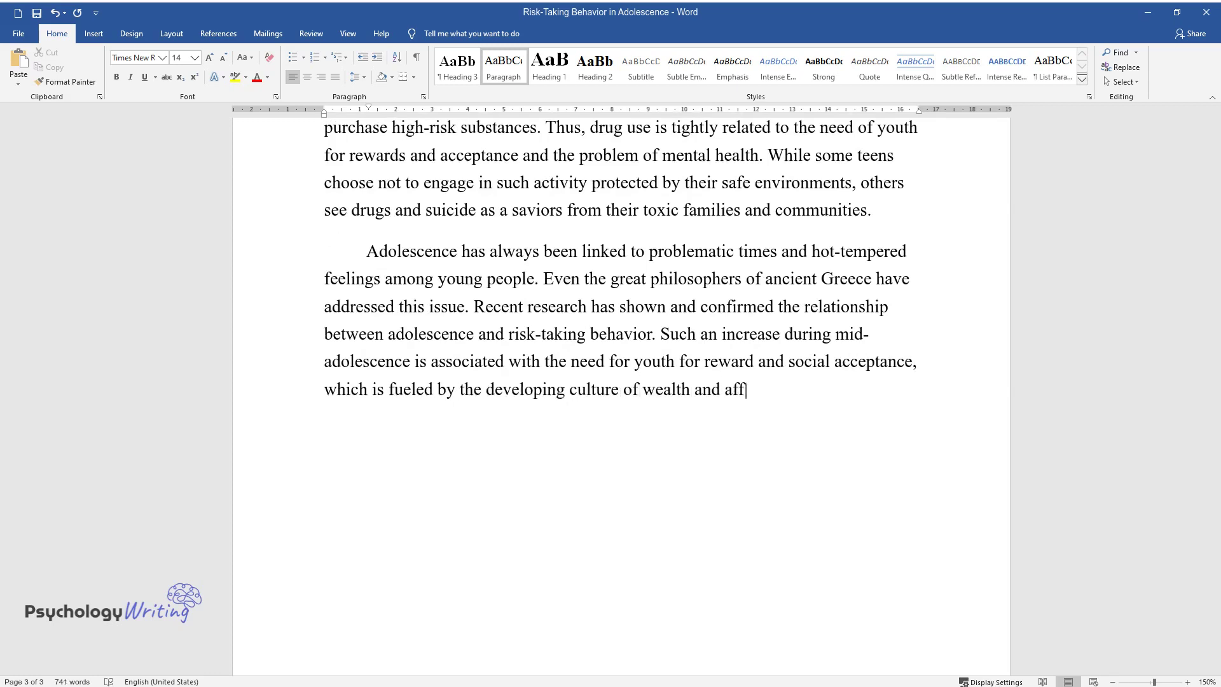
{"action": "type", "text": "luence. Despite the decreasing tre"}
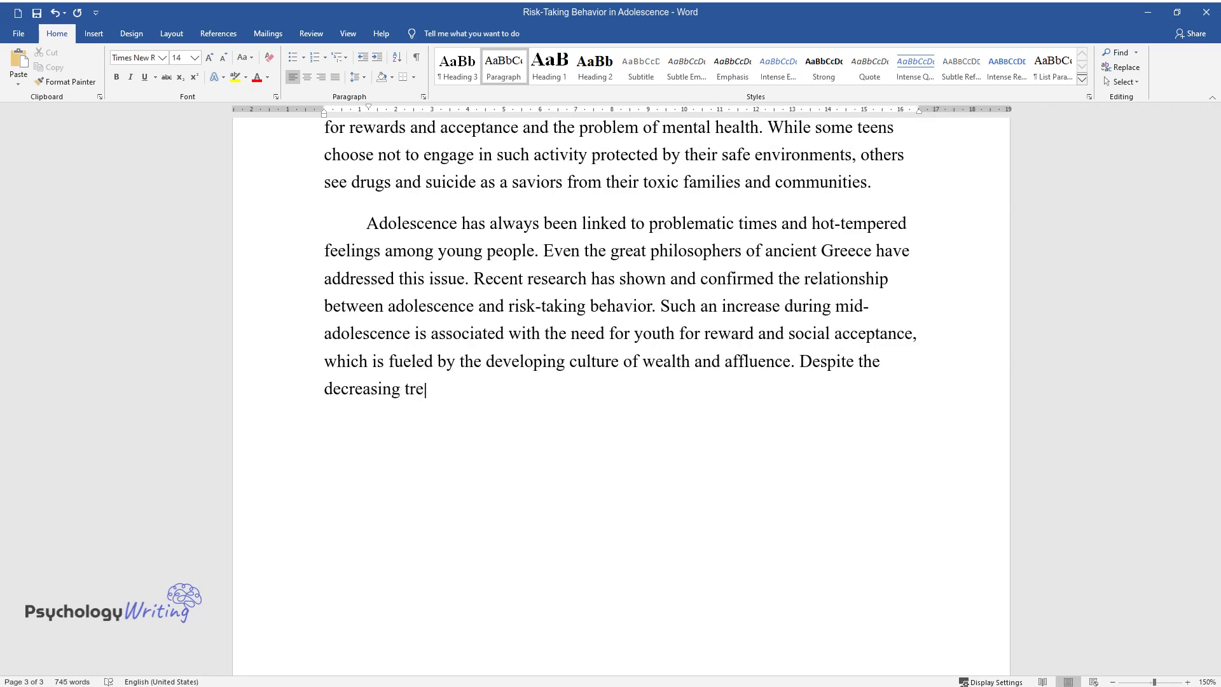
{"action": "type", "text": "nd in high-risk substance use and i"}
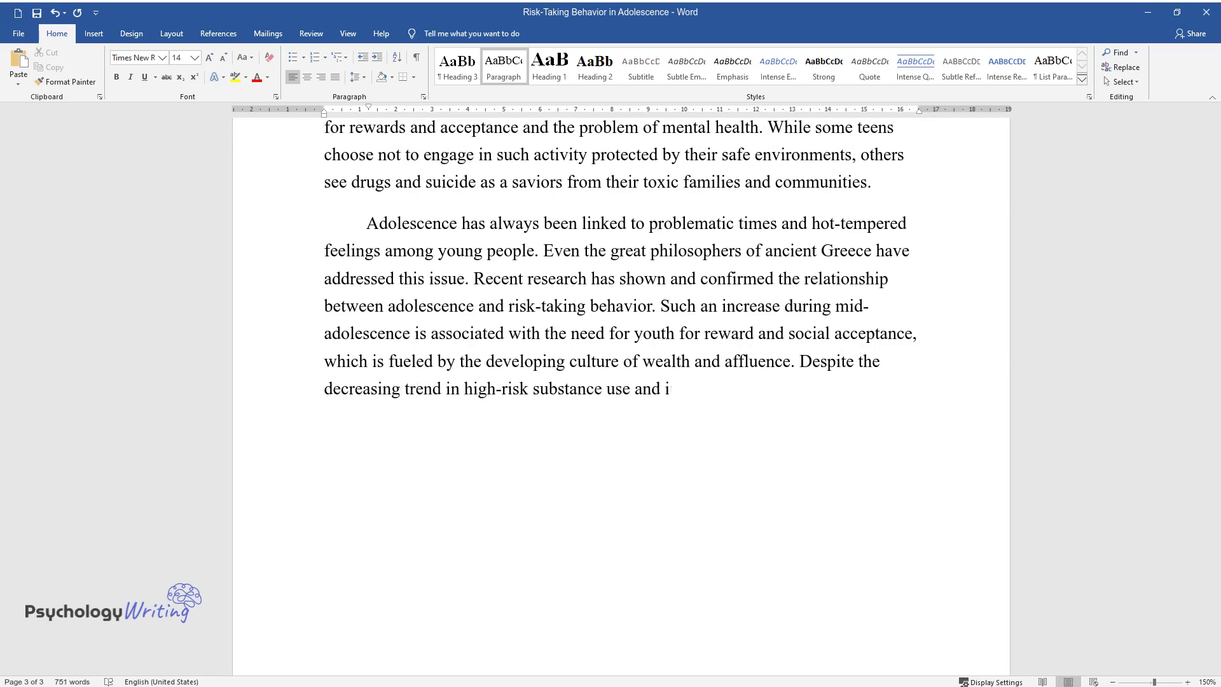
{"action": "type", "text": "njection, the problem remains and"}
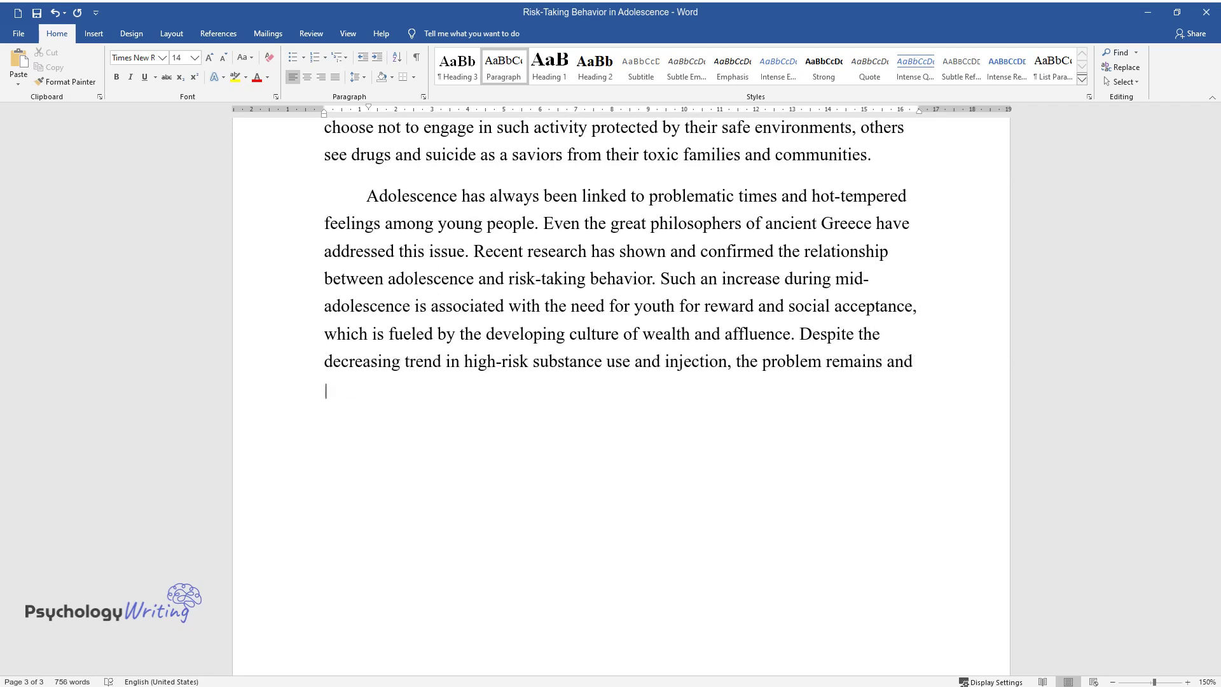
{"action": "type", "text": " requires careful attention. CDC is "}
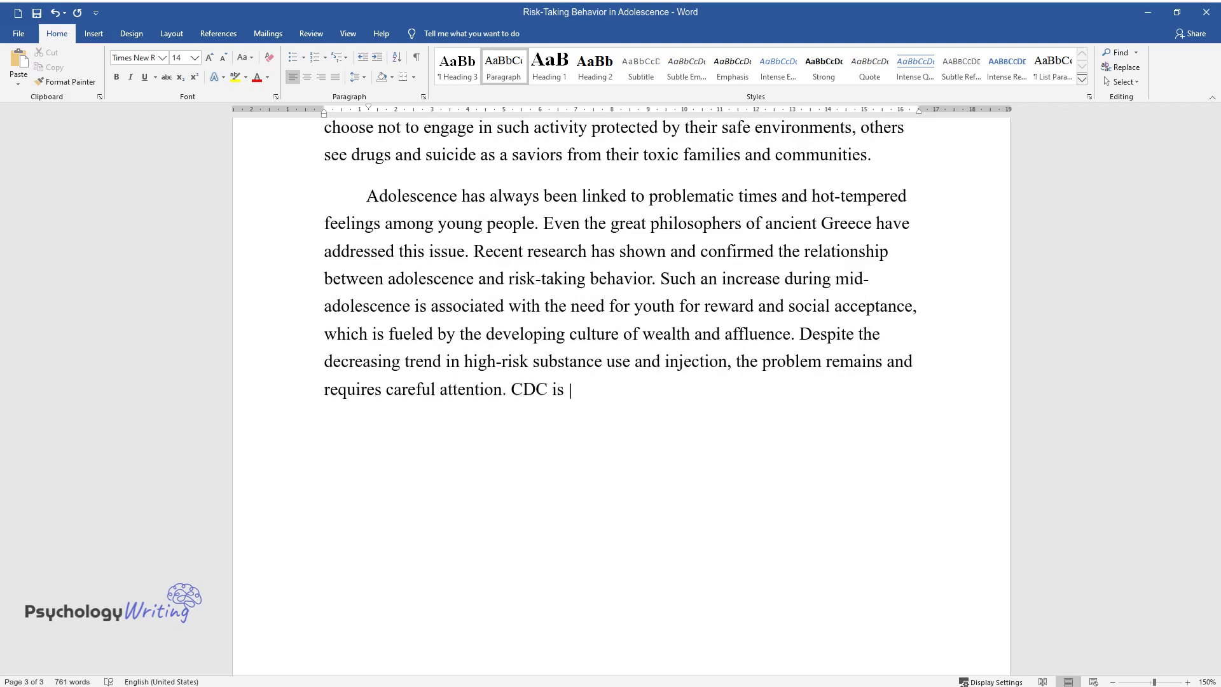
{"action": "type", "text": "an organization that is actively t"}
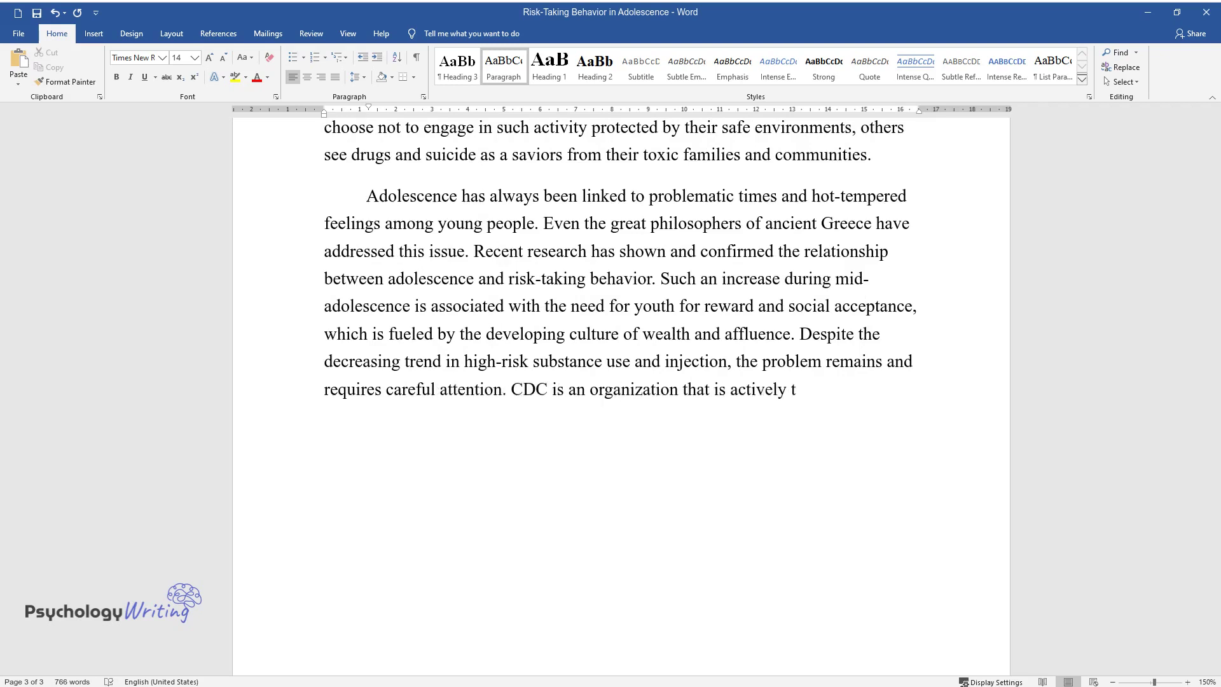
{"action": "type", "text": "aking action to tackle these social"}
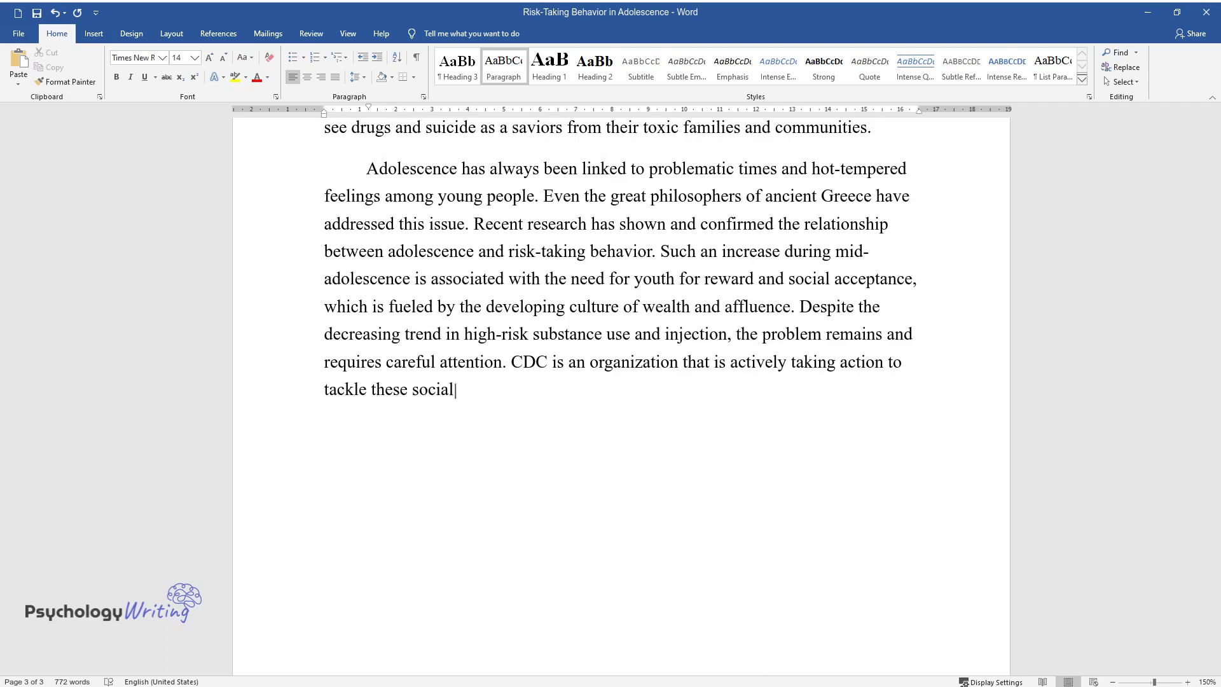
{"action": "type", "text": " problems. Their biannual research "}
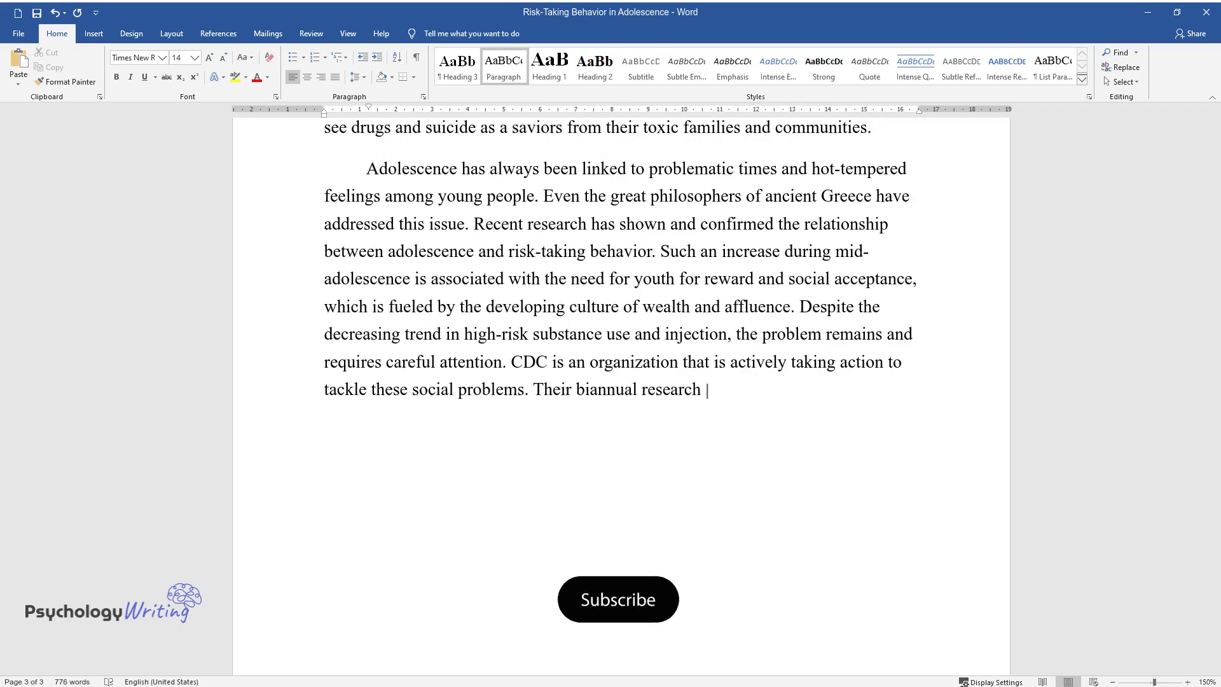
{"action": "type", "text": "provides great insight into youth risk behavior an"}
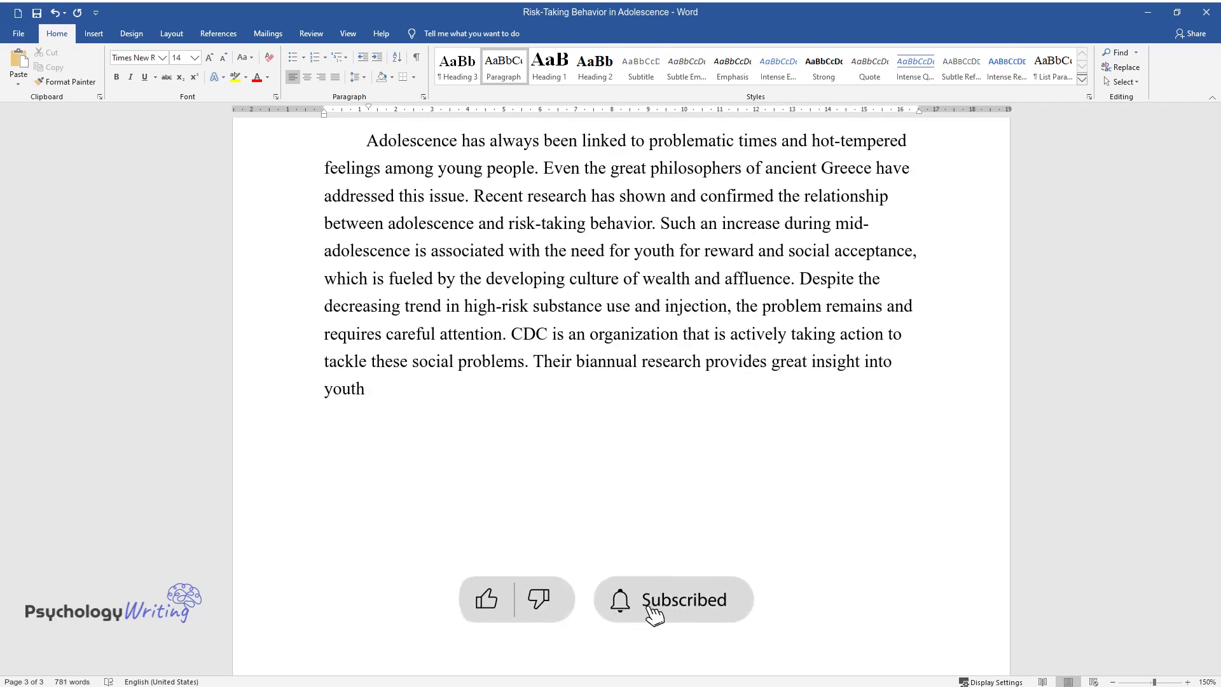
{"action": "type", "text": "d acts as a guide "}
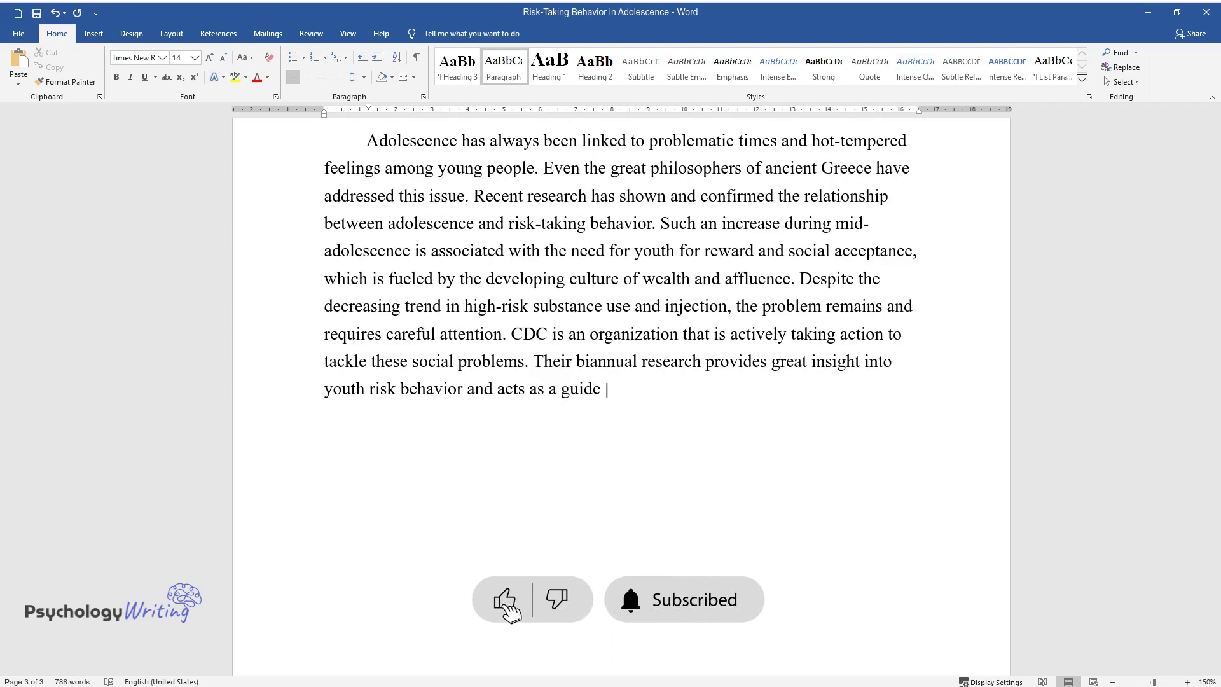
{"action": "type", "text": "for the improvement of education and ensuring a heal"}
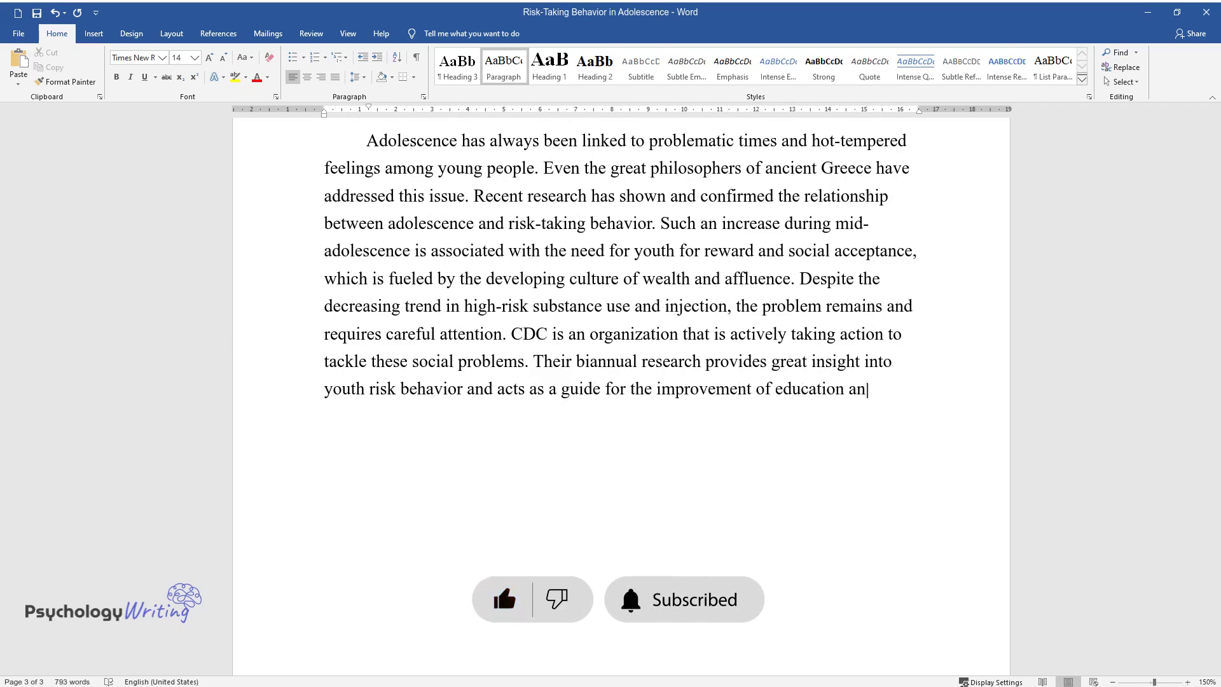